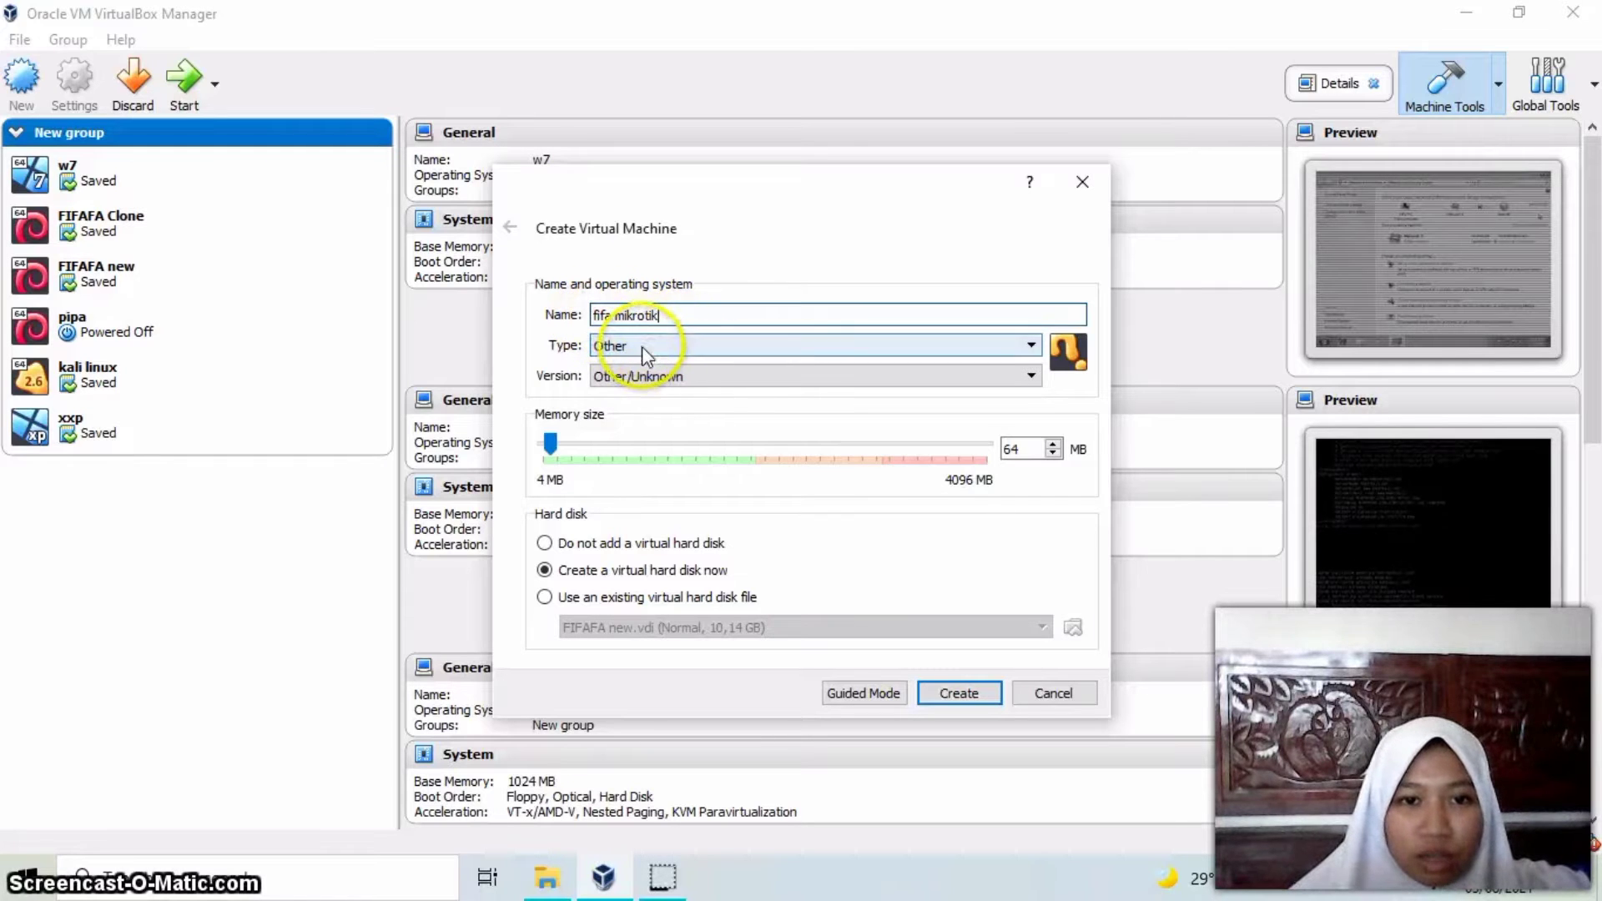
# Create the fifa mikrotik virtual machine as Other/Unknown with 64 MB memory and a 2 GB dynamically allocated VDI disk
pyautogui.click(642, 348)
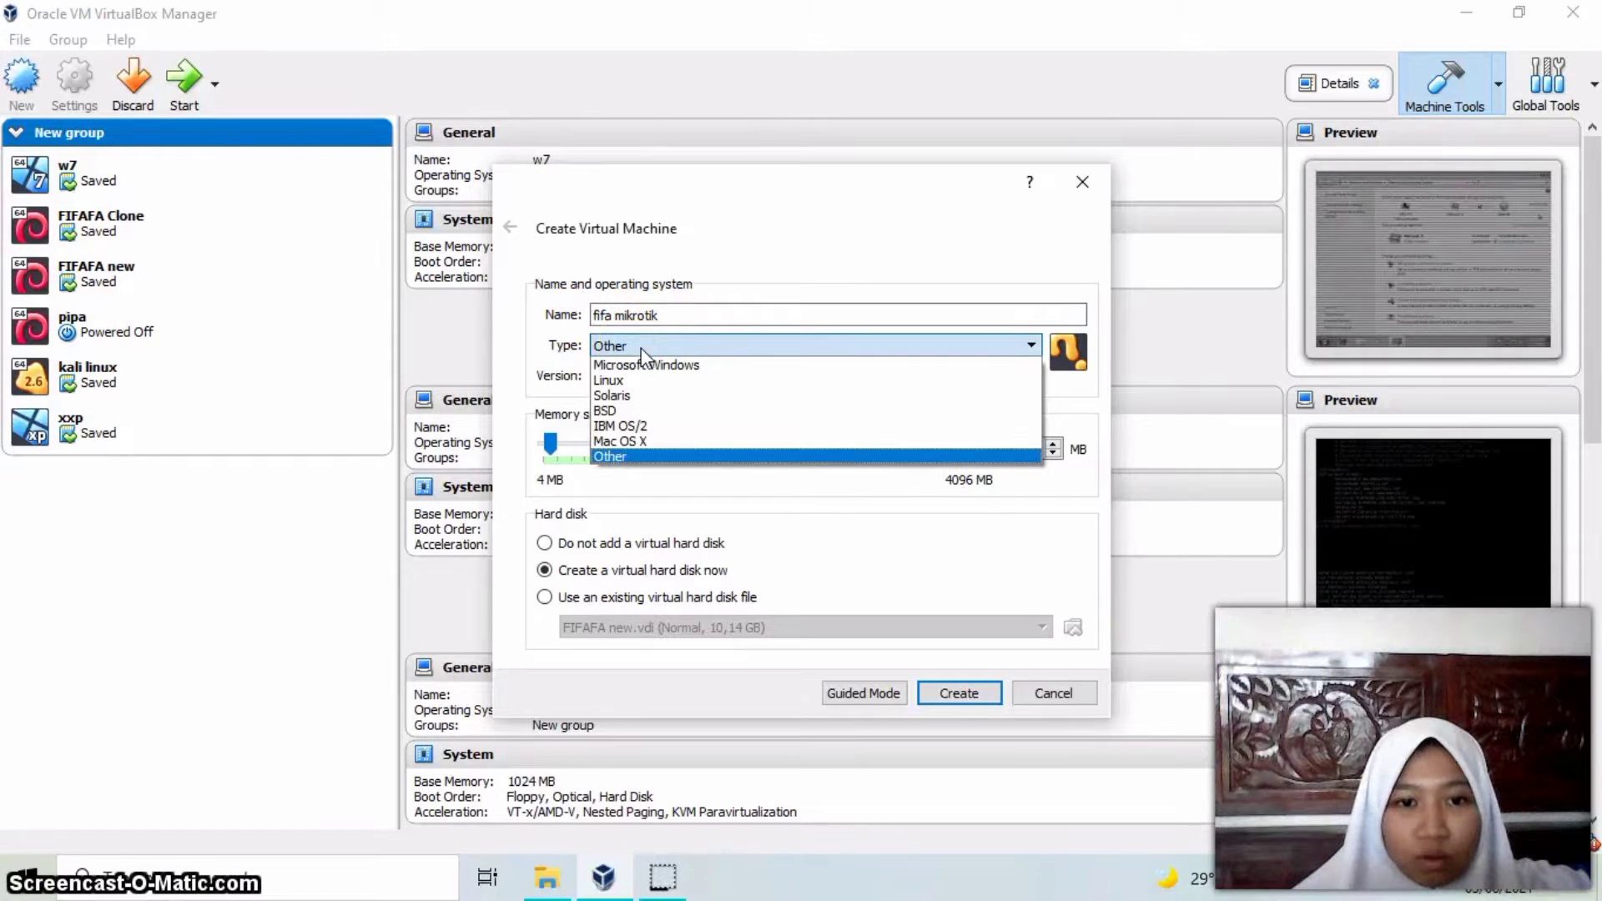
pyautogui.click(759, 227)
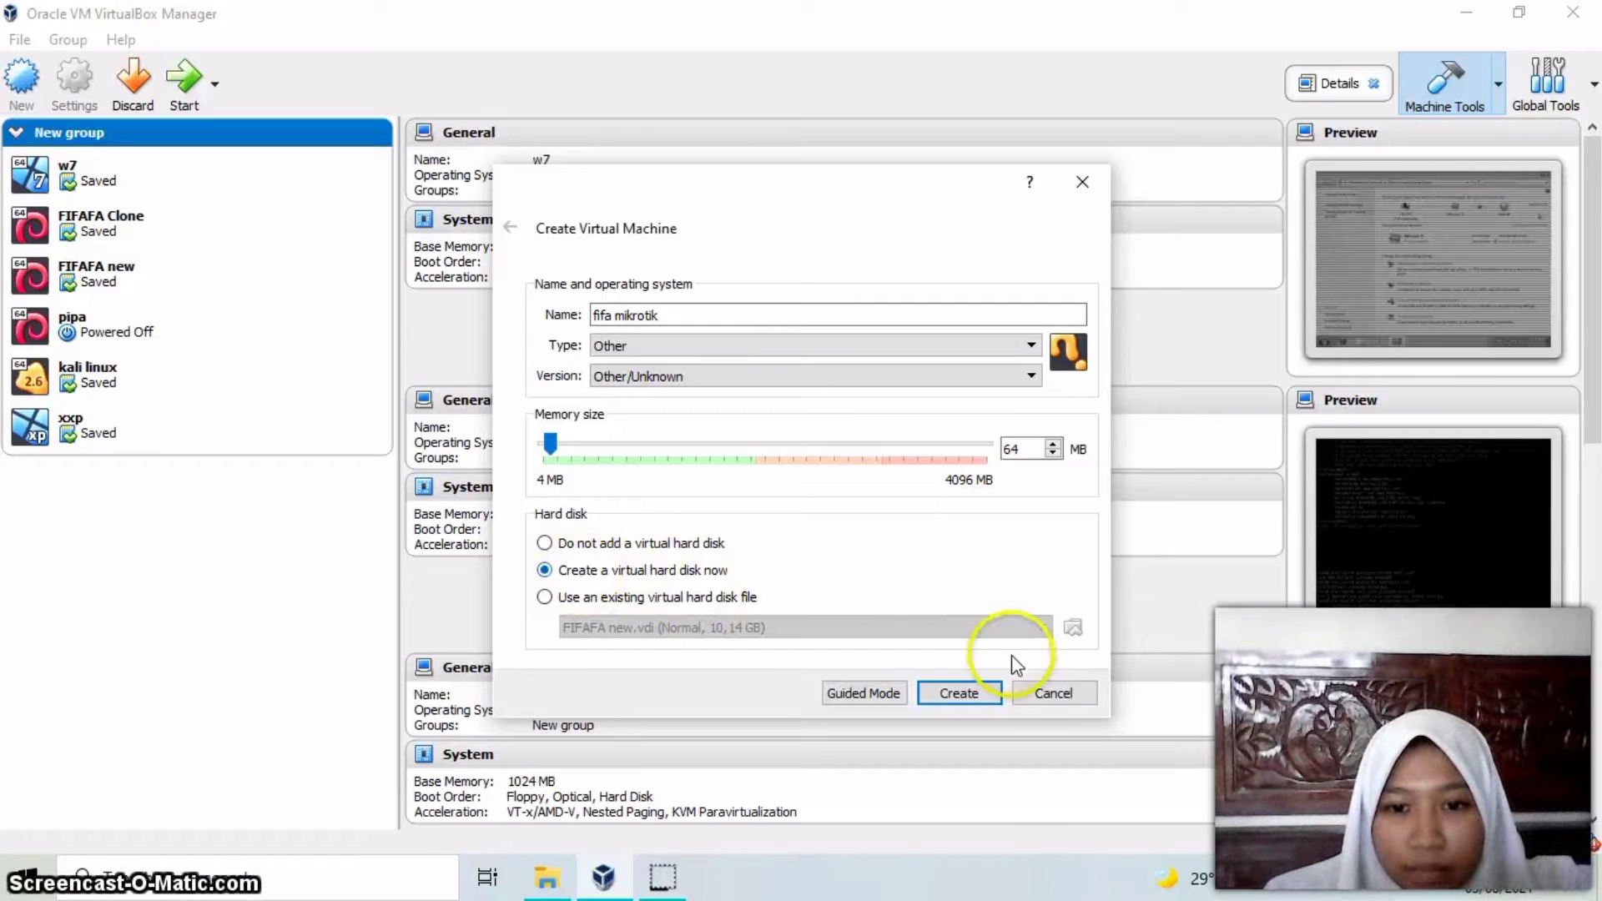
pyautogui.click(965, 695)
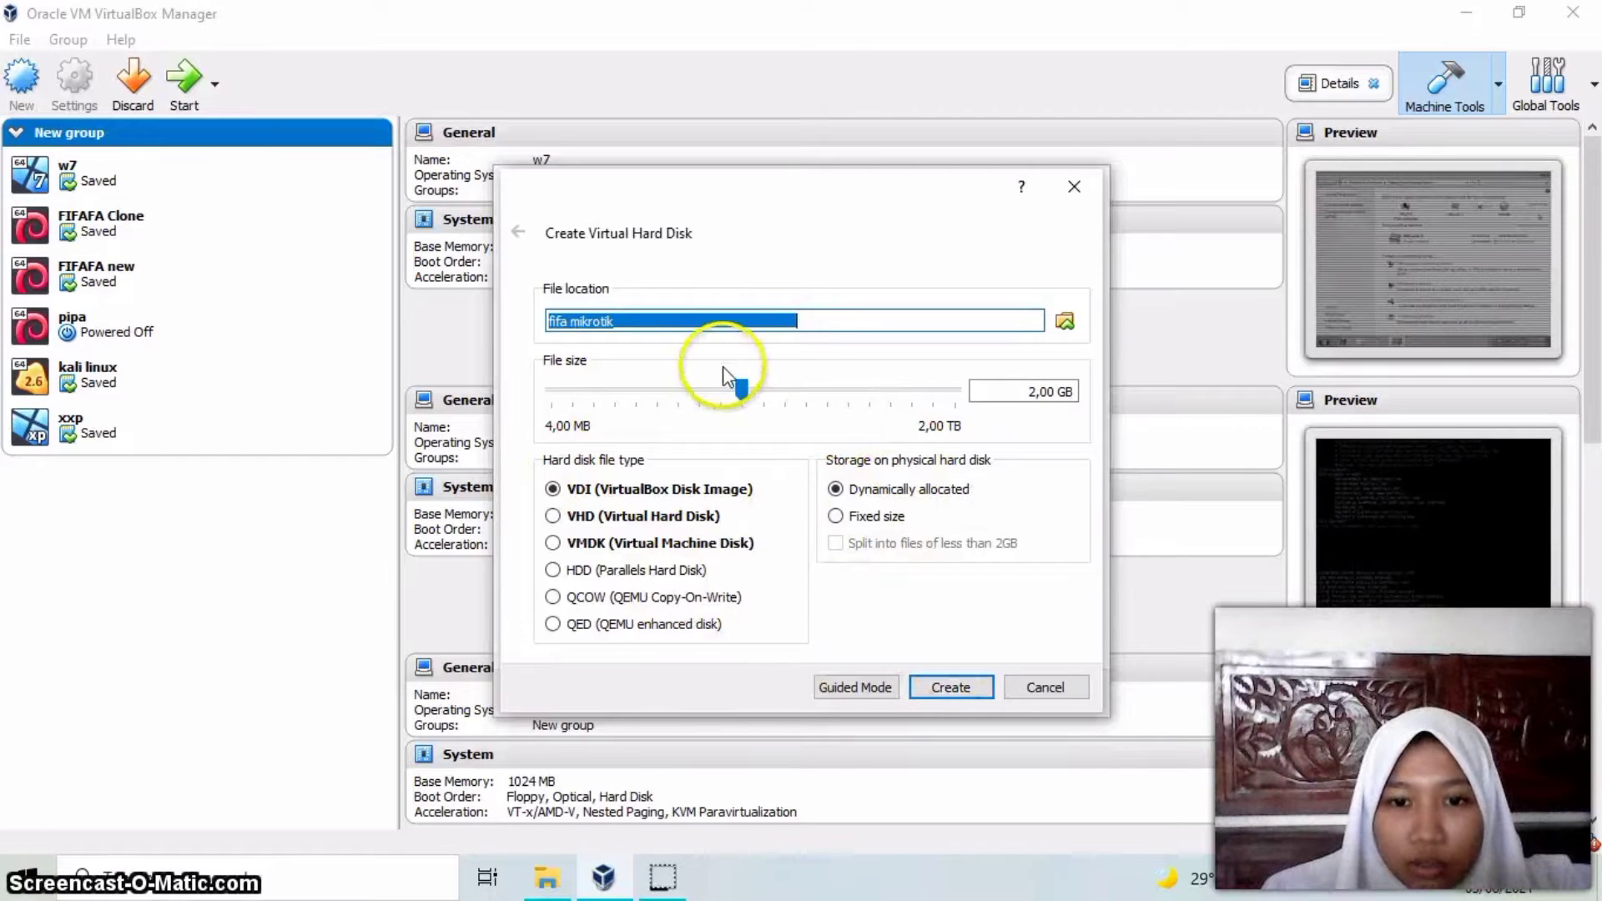
pyautogui.click(958, 695)
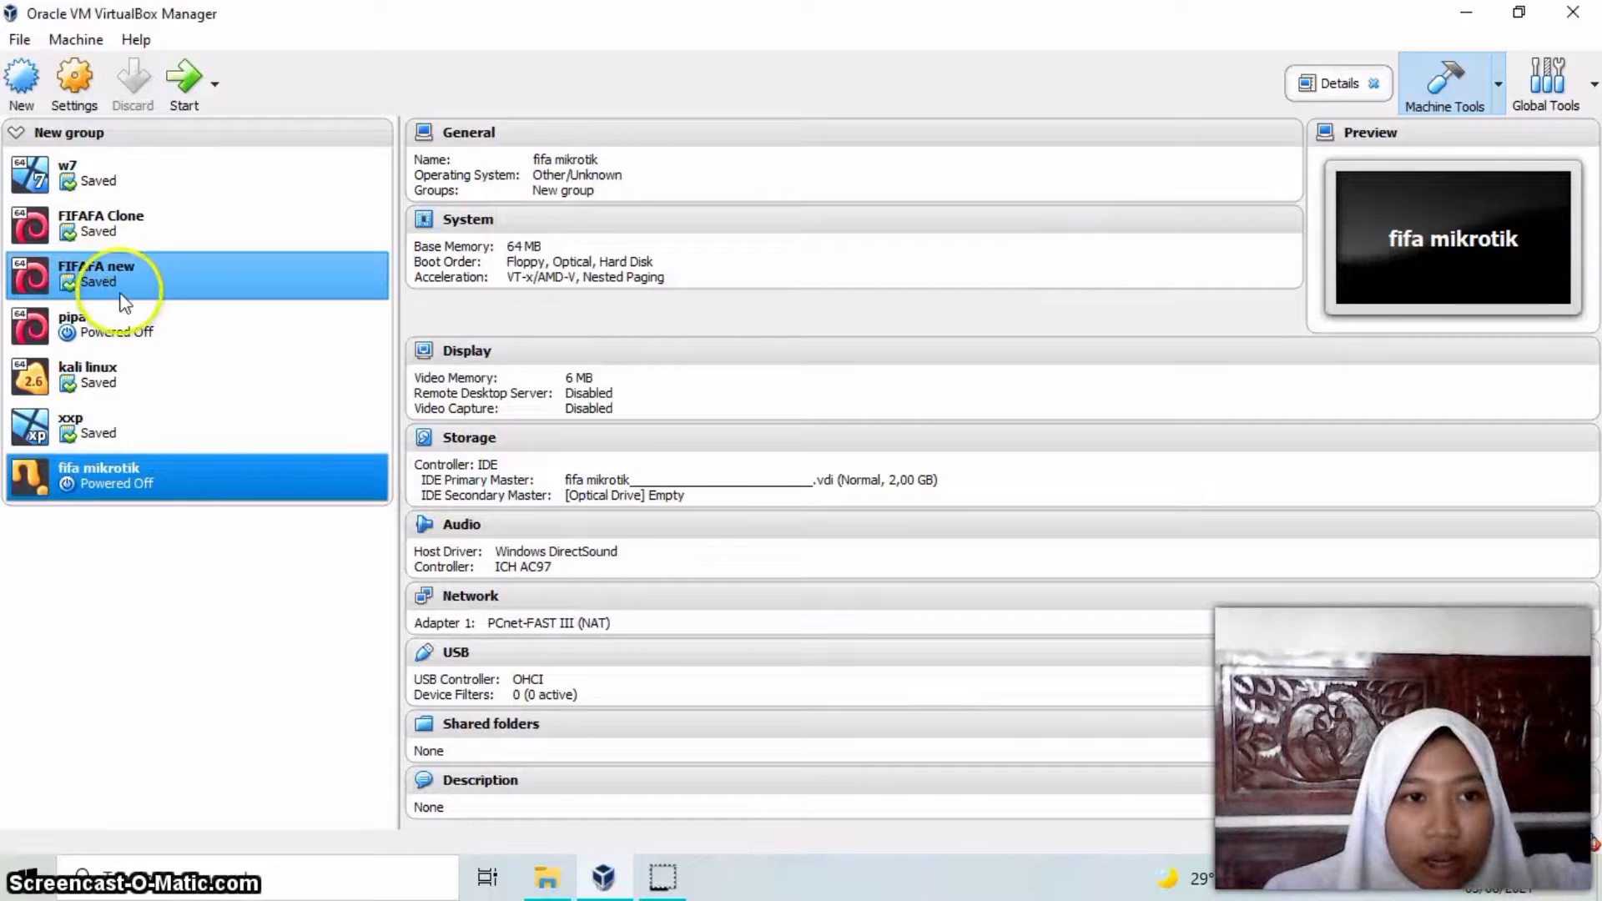
# Start the fifa mikrotik machine using the mikrotik-6.33 image as its start-up disk
pyautogui.click(189, 77)
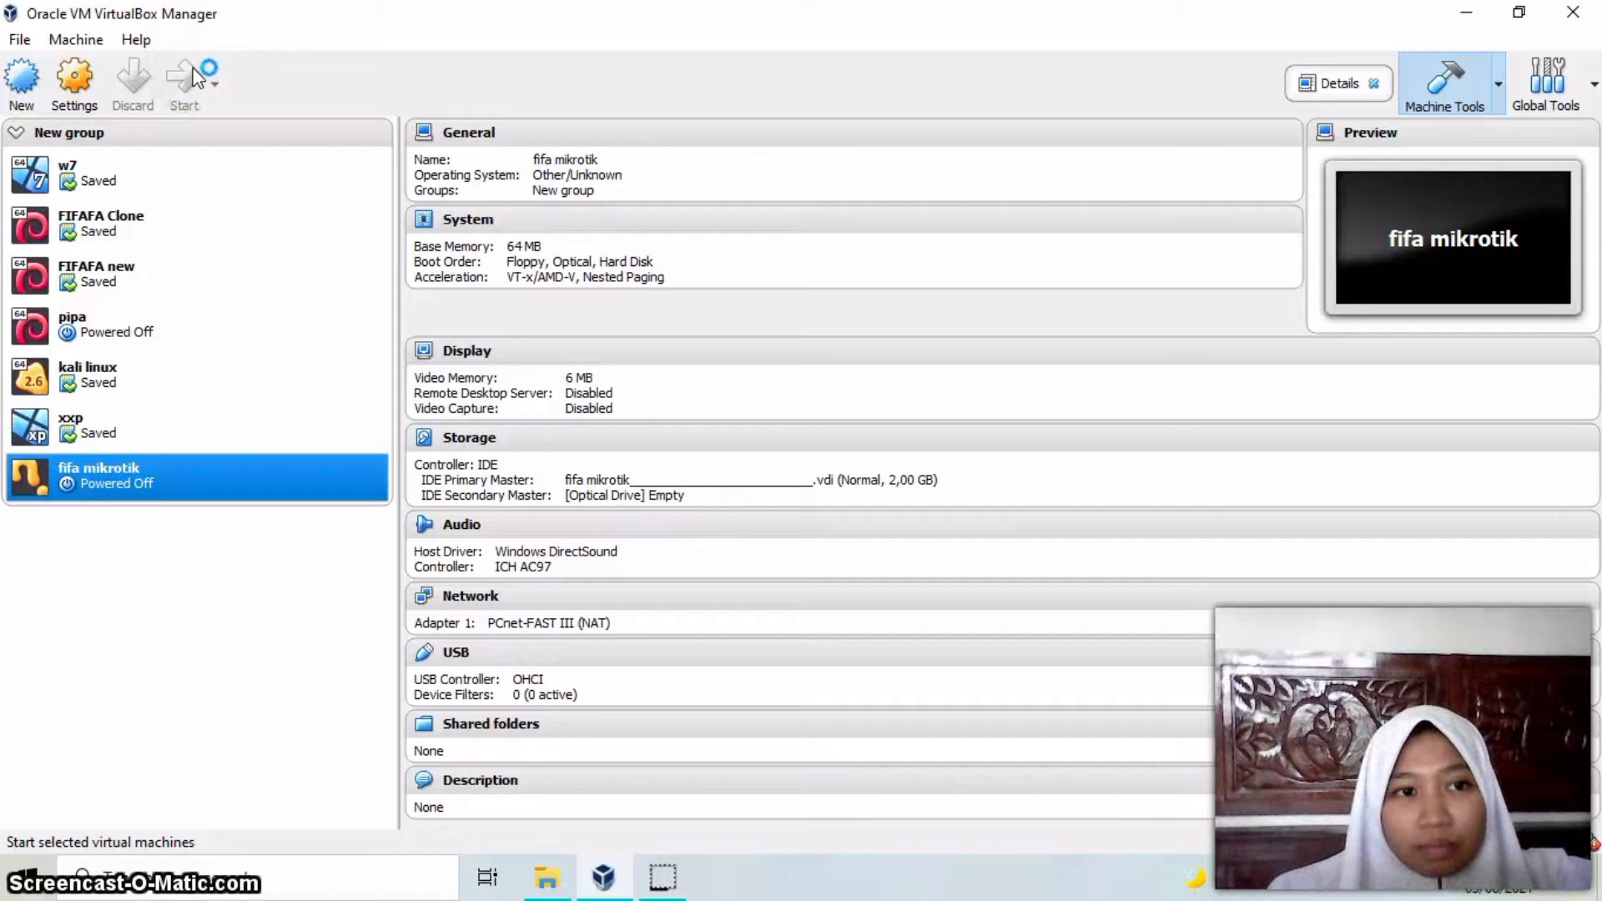
pyautogui.click(199, 78)
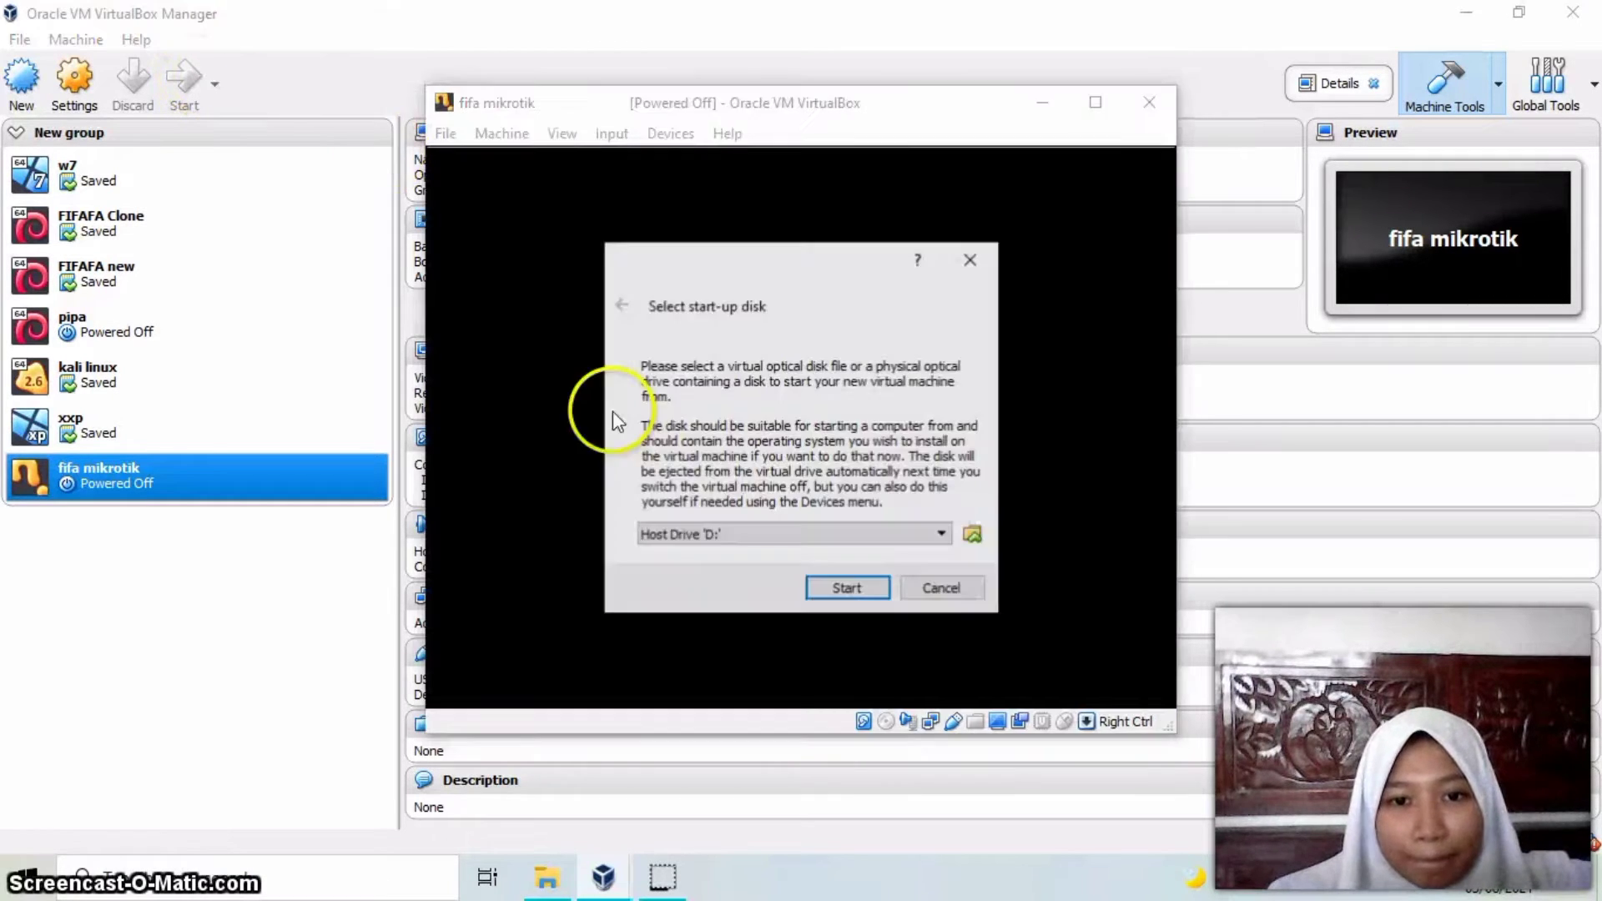
pyautogui.click(973, 538)
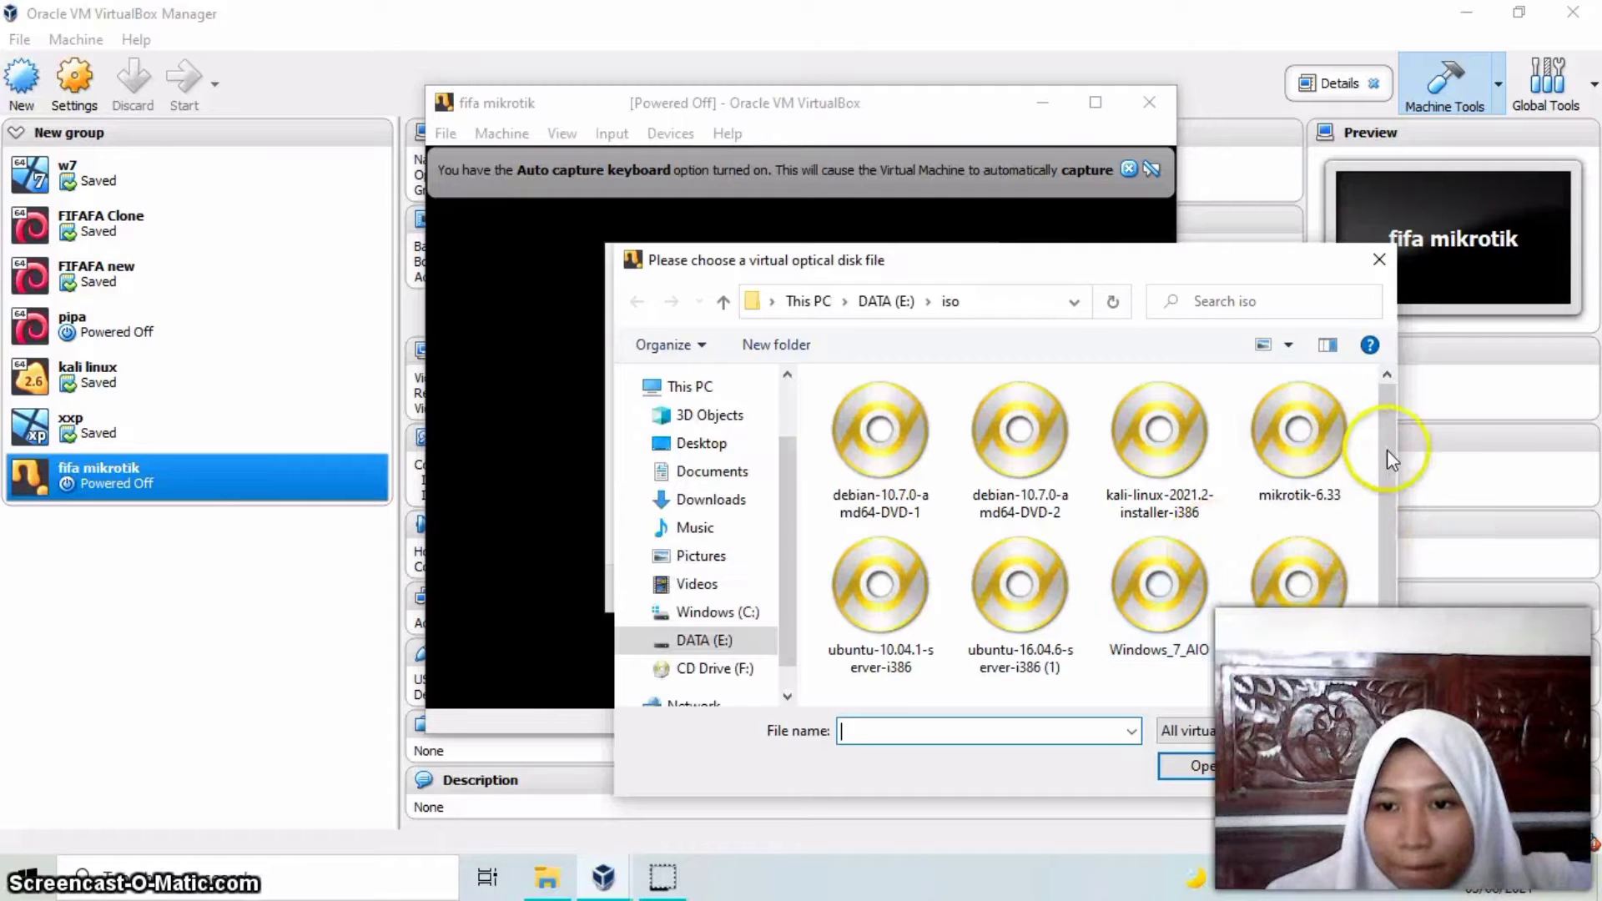
pyautogui.doubleClick(1305, 459)
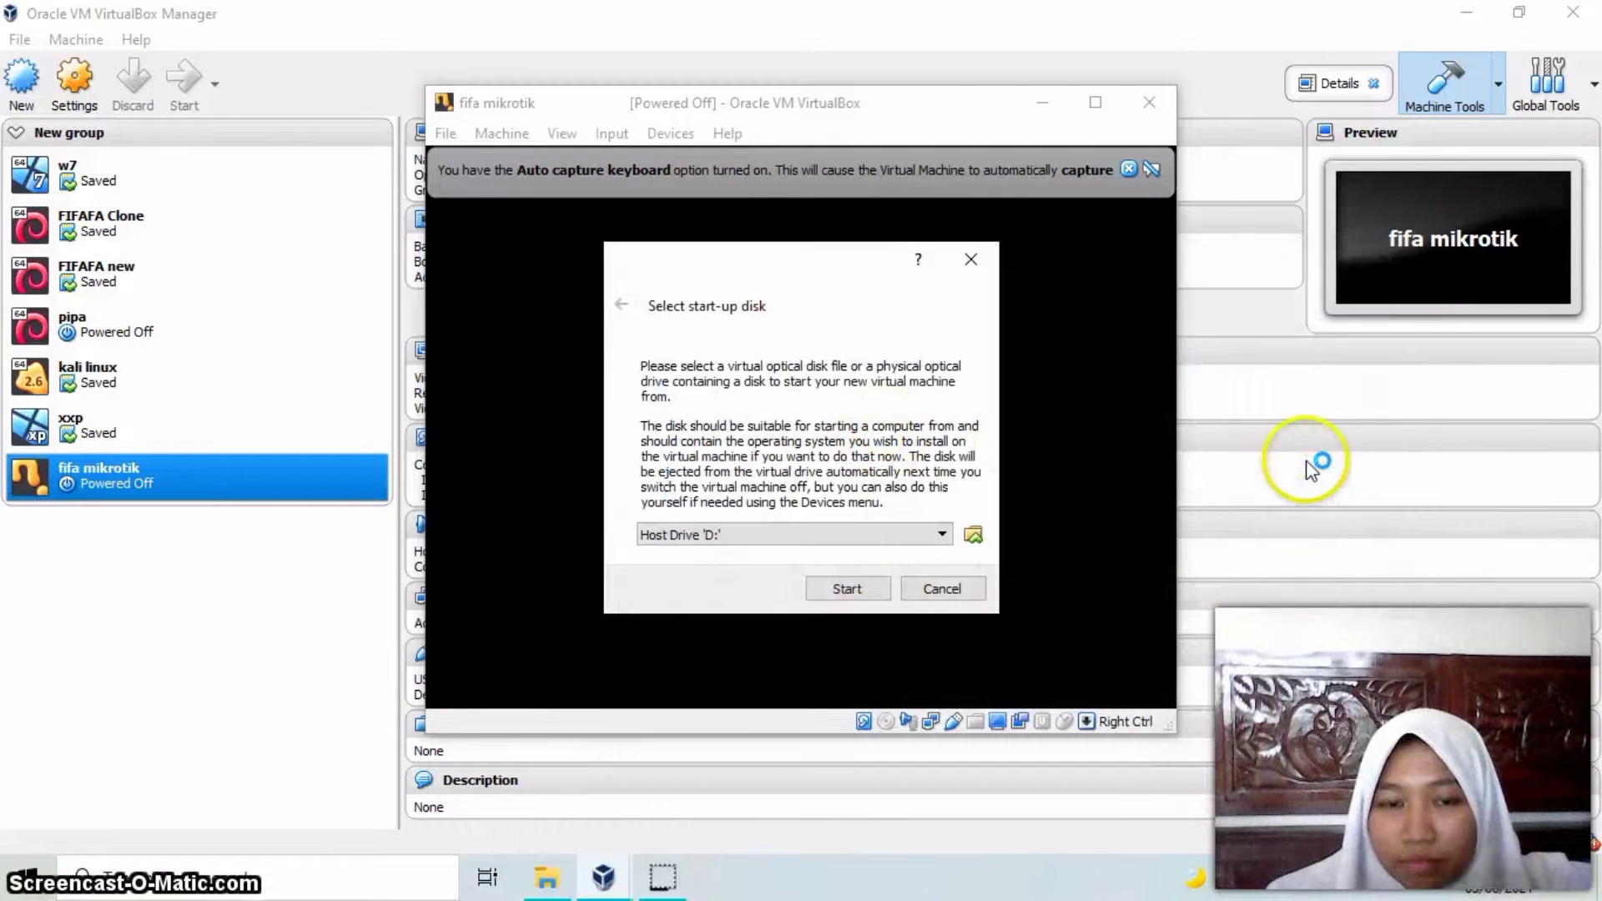
pyautogui.click(883, 589)
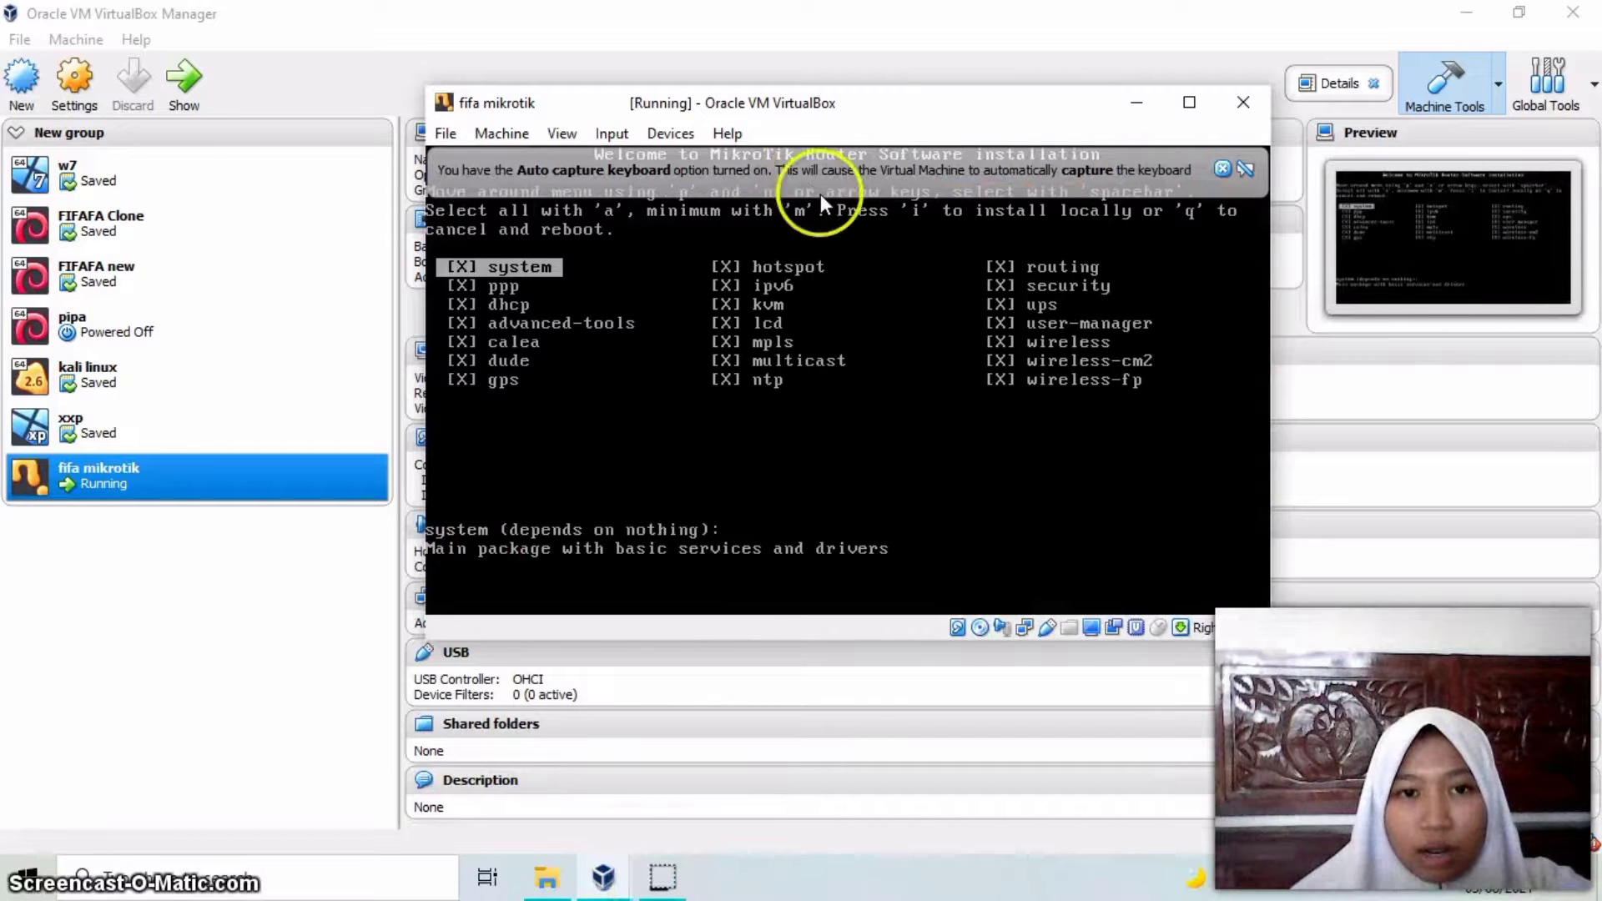
# Install the selected MikroTik packages locally, declining to keep the old configuration and agreeing to erase the disk
pyautogui.click(1223, 169)
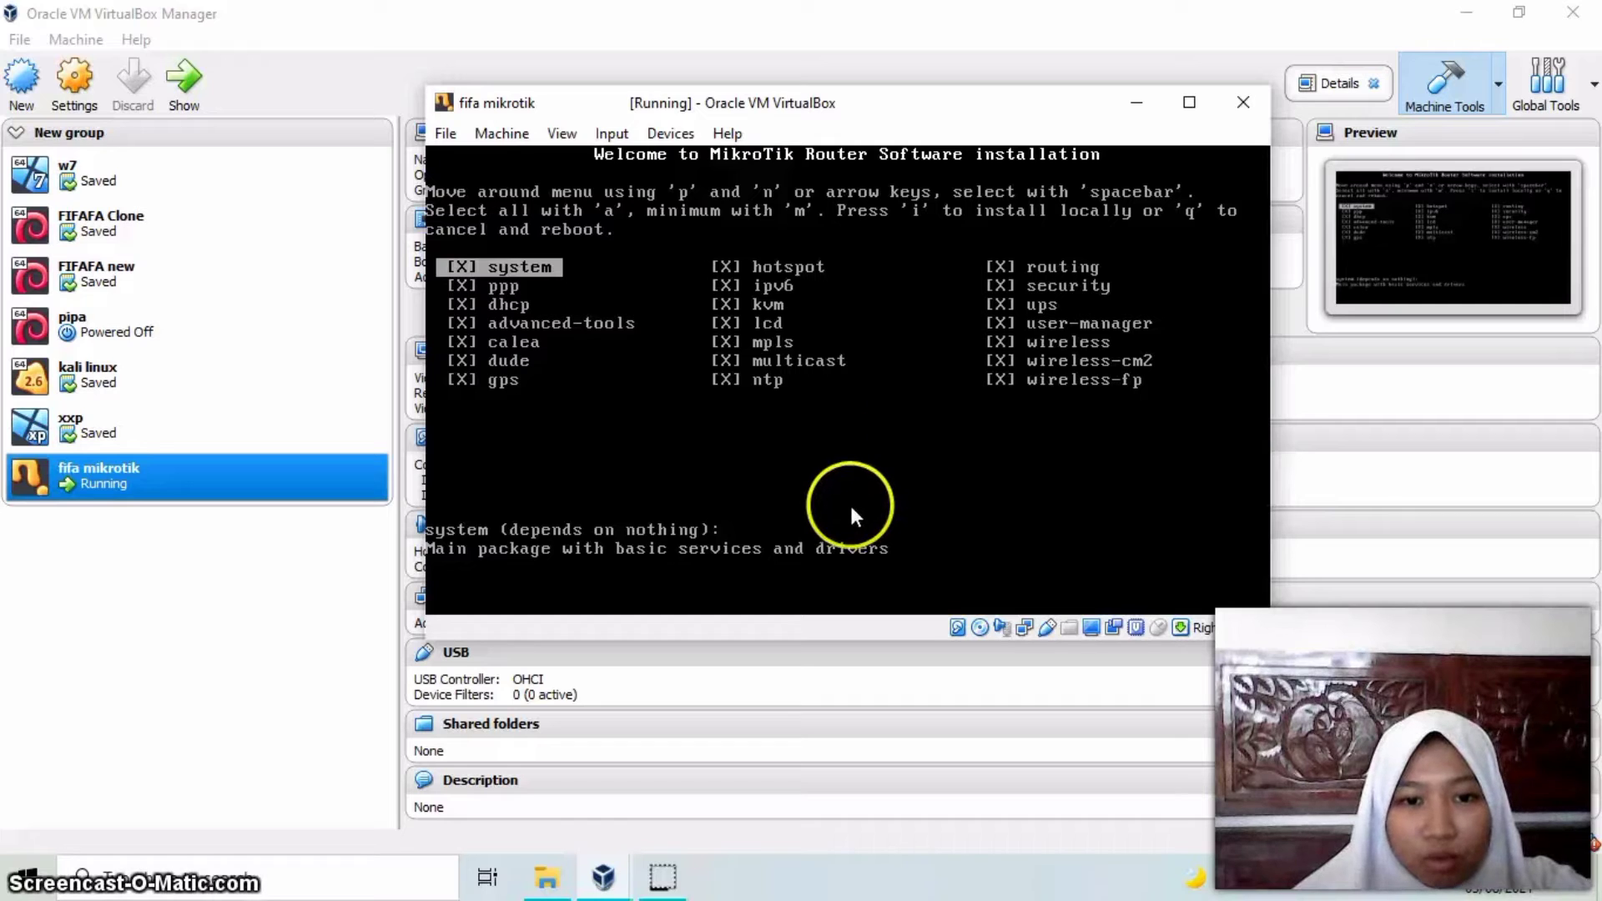
pyautogui.press('i')
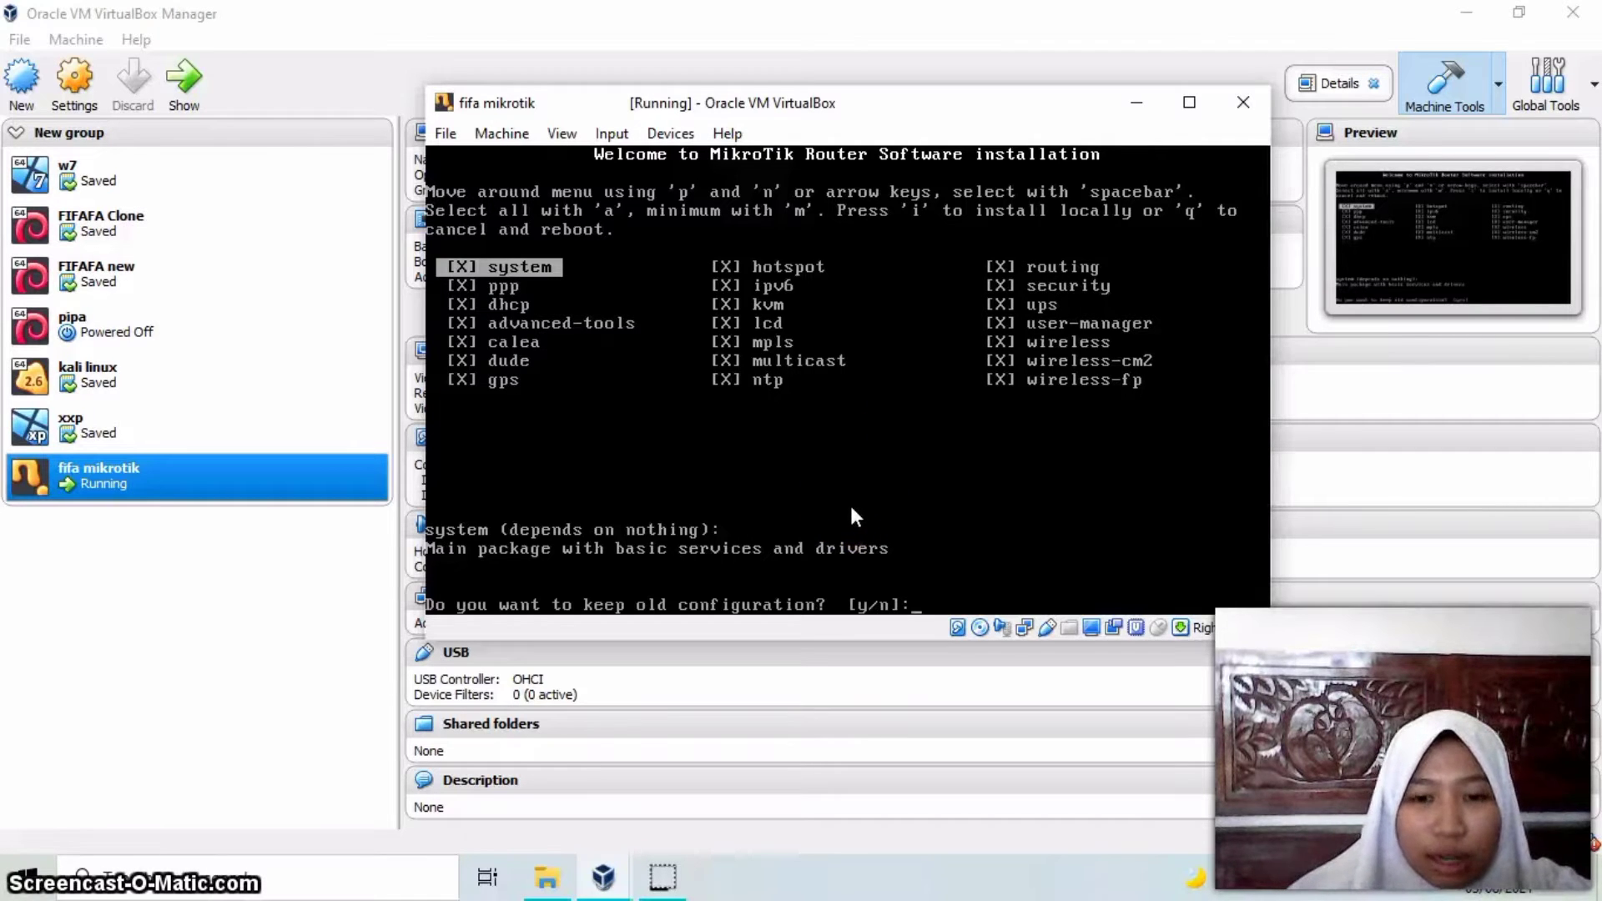
pyautogui.write('n]:')
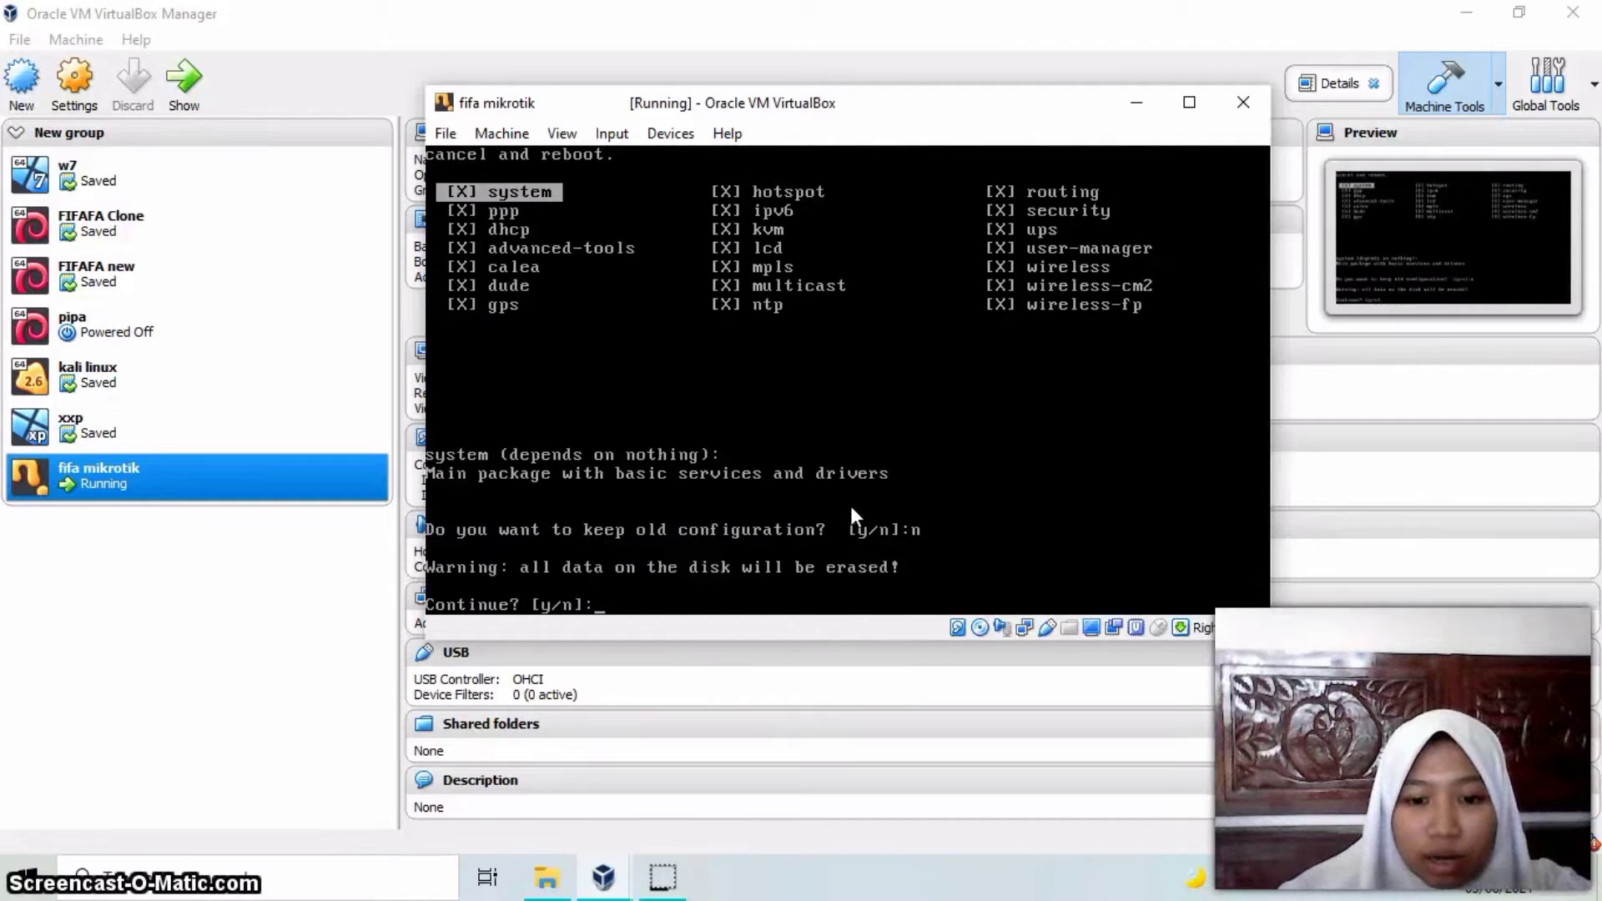
pyautogui.write('y')
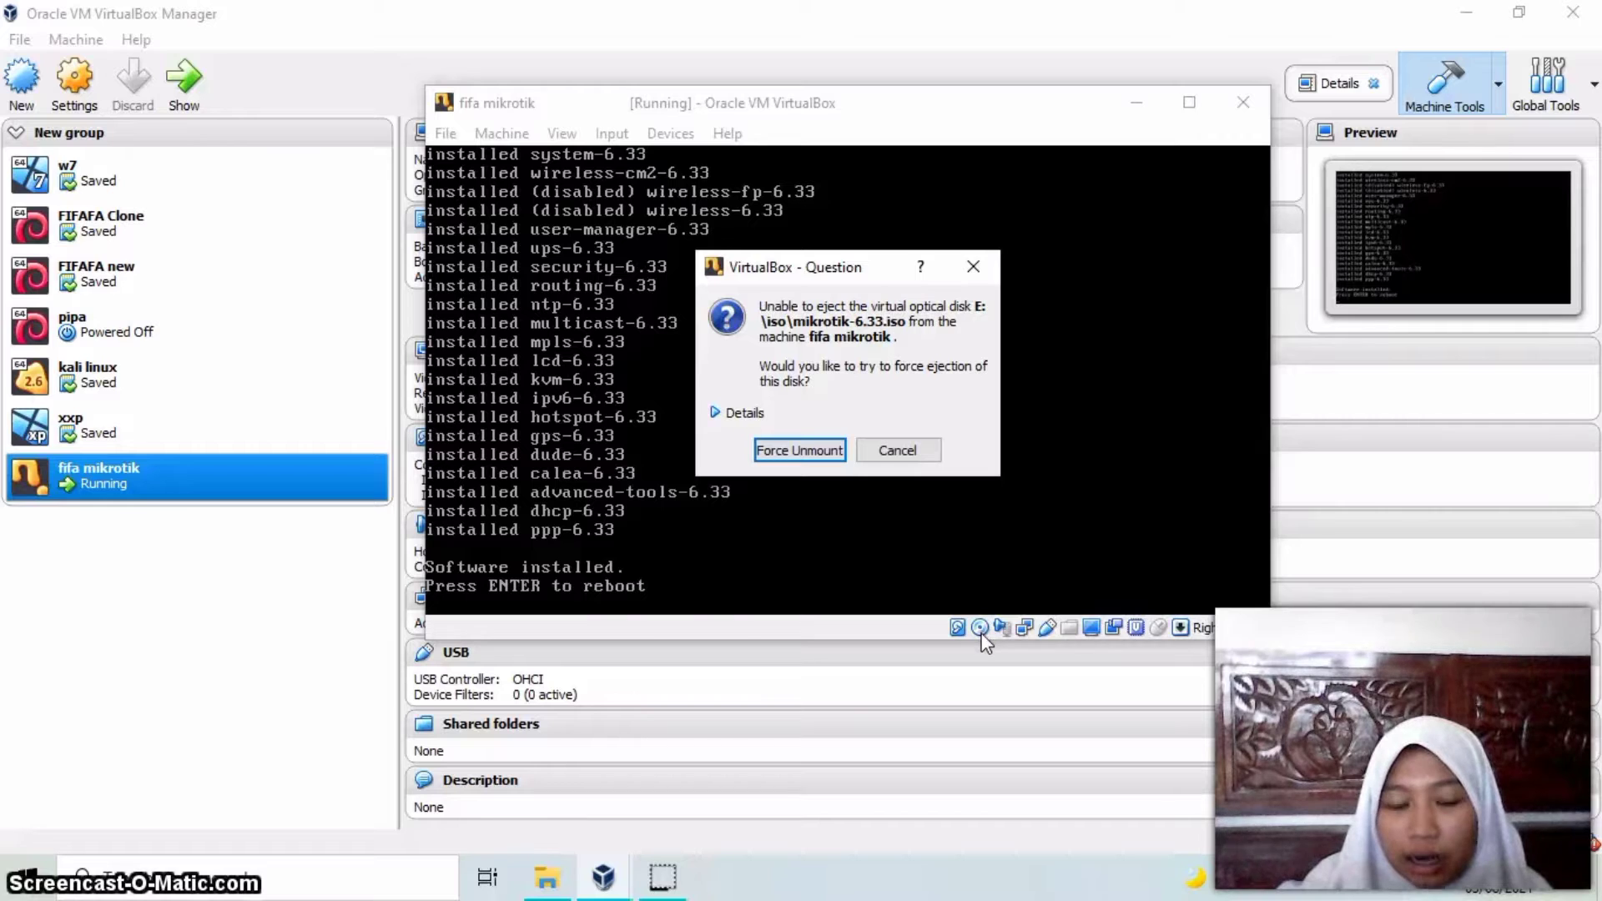
# Force-unmount the mikrotik-6.33 installer disc and reboot the virtual machine
pyautogui.click(818, 450)
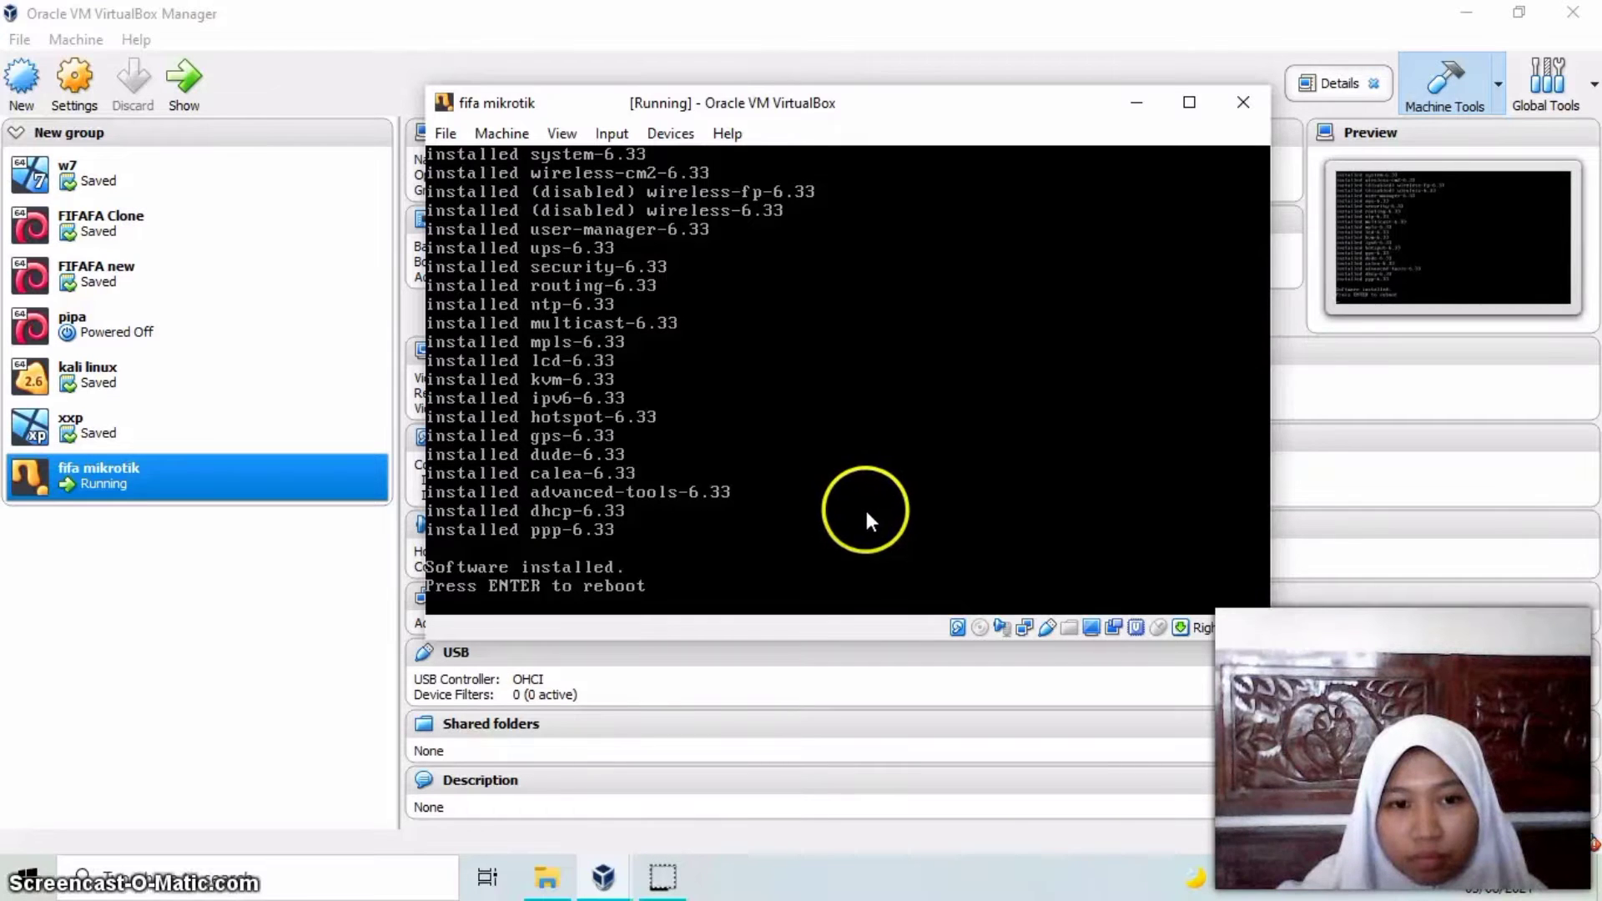
pyautogui.press('Return')
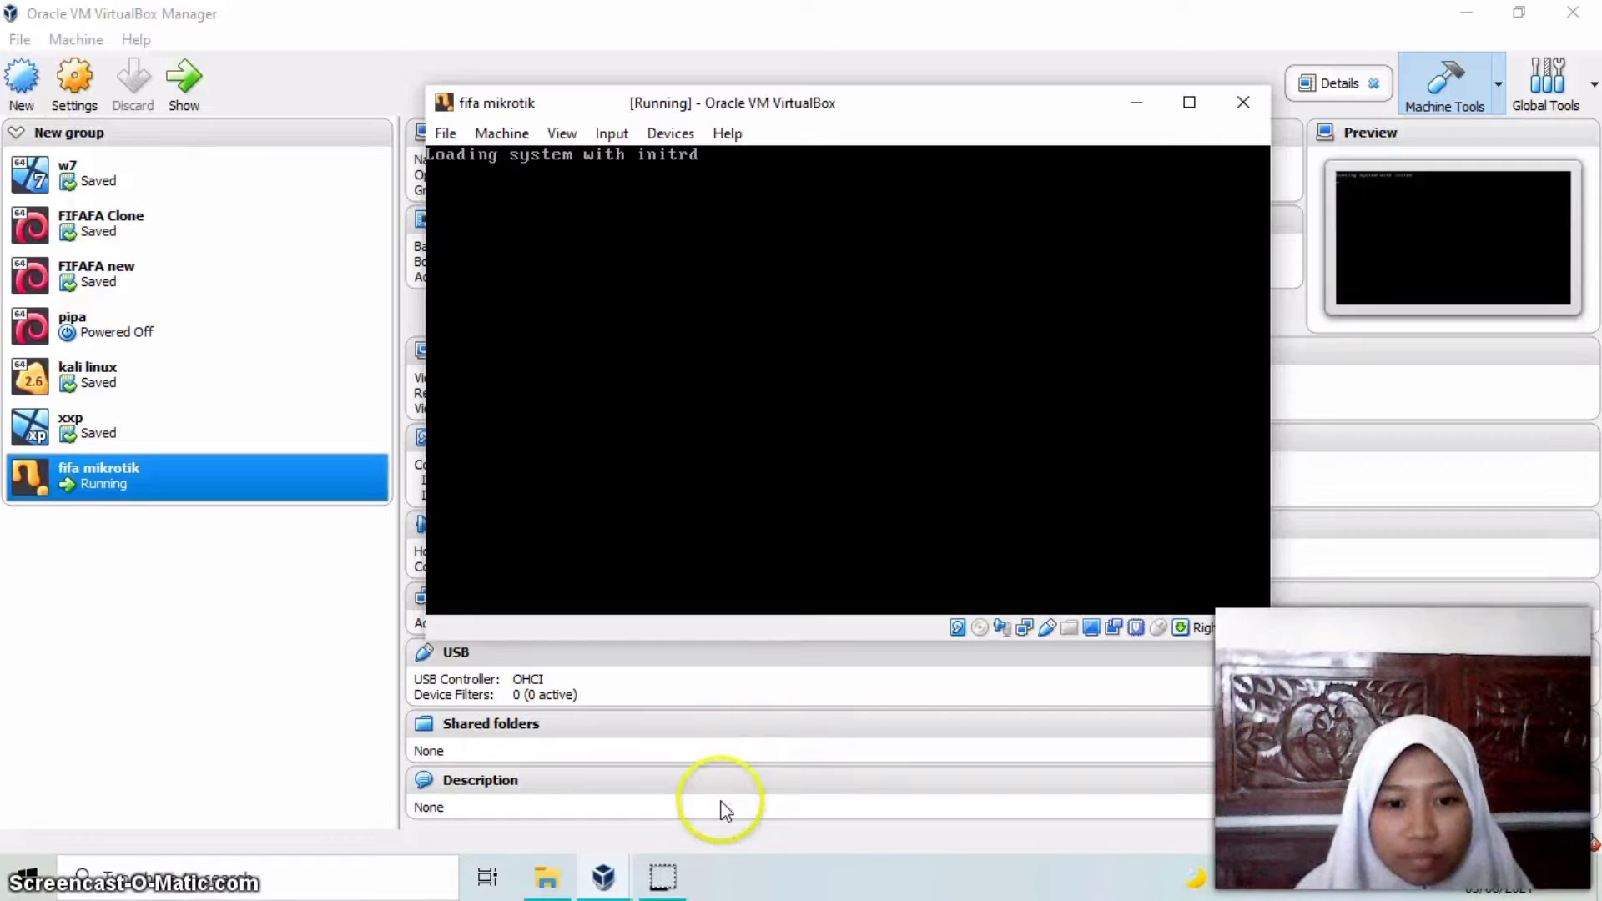
pyautogui.click(662, 886)
# Log in to MikroTik as admin with the password left blank, and decline to view the software license
pyautogui.click(474, 546)
pyautogui.write('a')
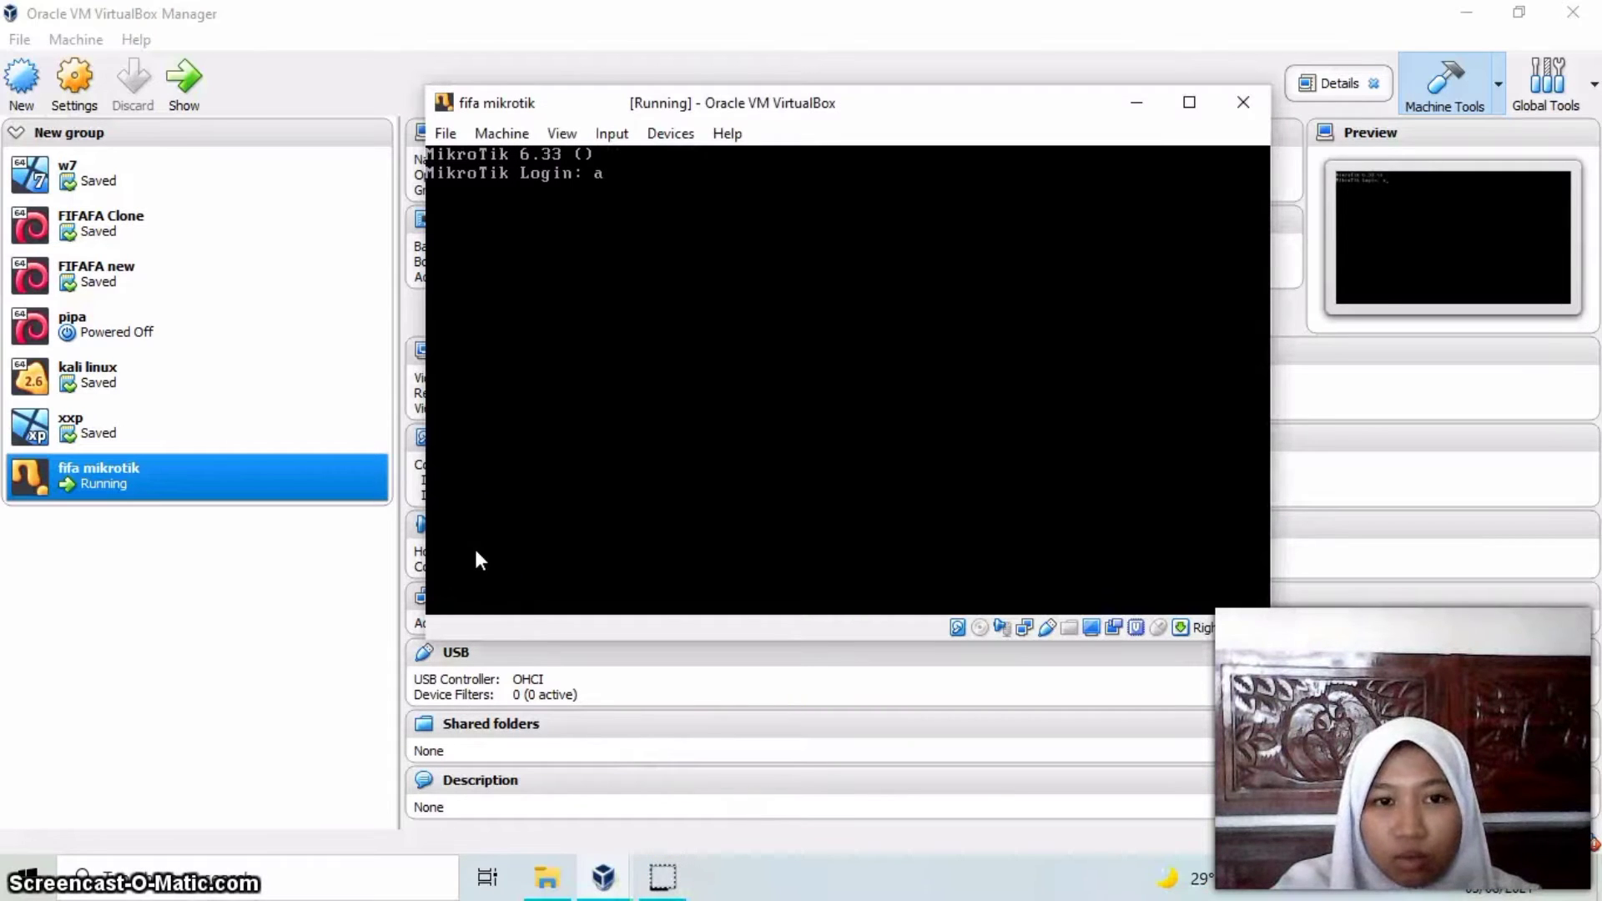
pyautogui.write('dm')
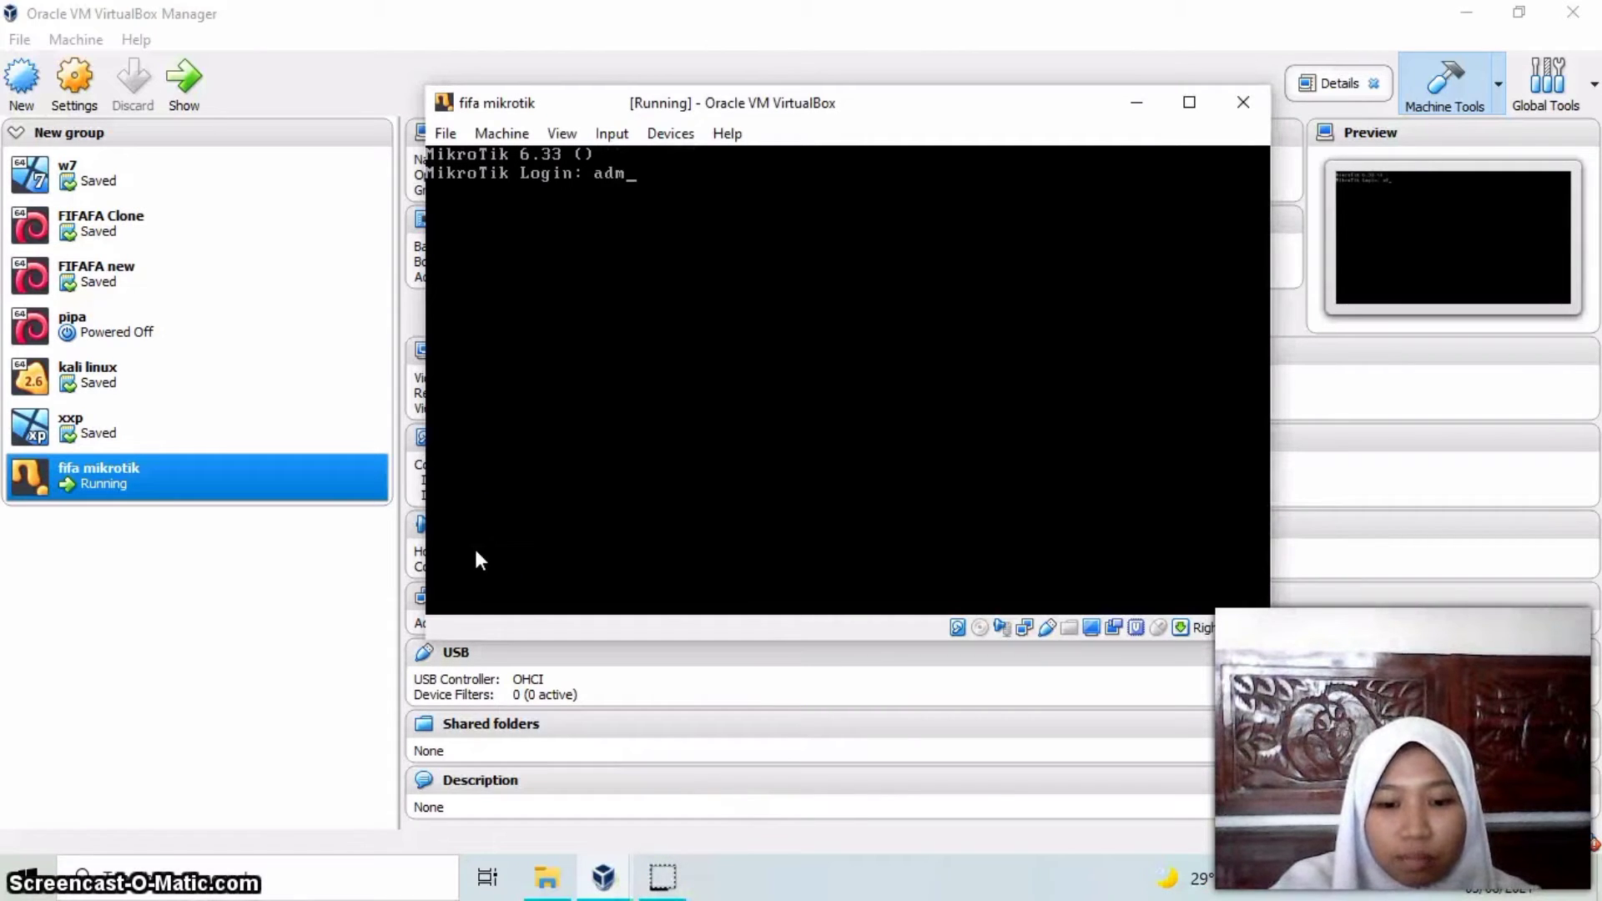
pyautogui.write('in')
pyautogui.press('Return')
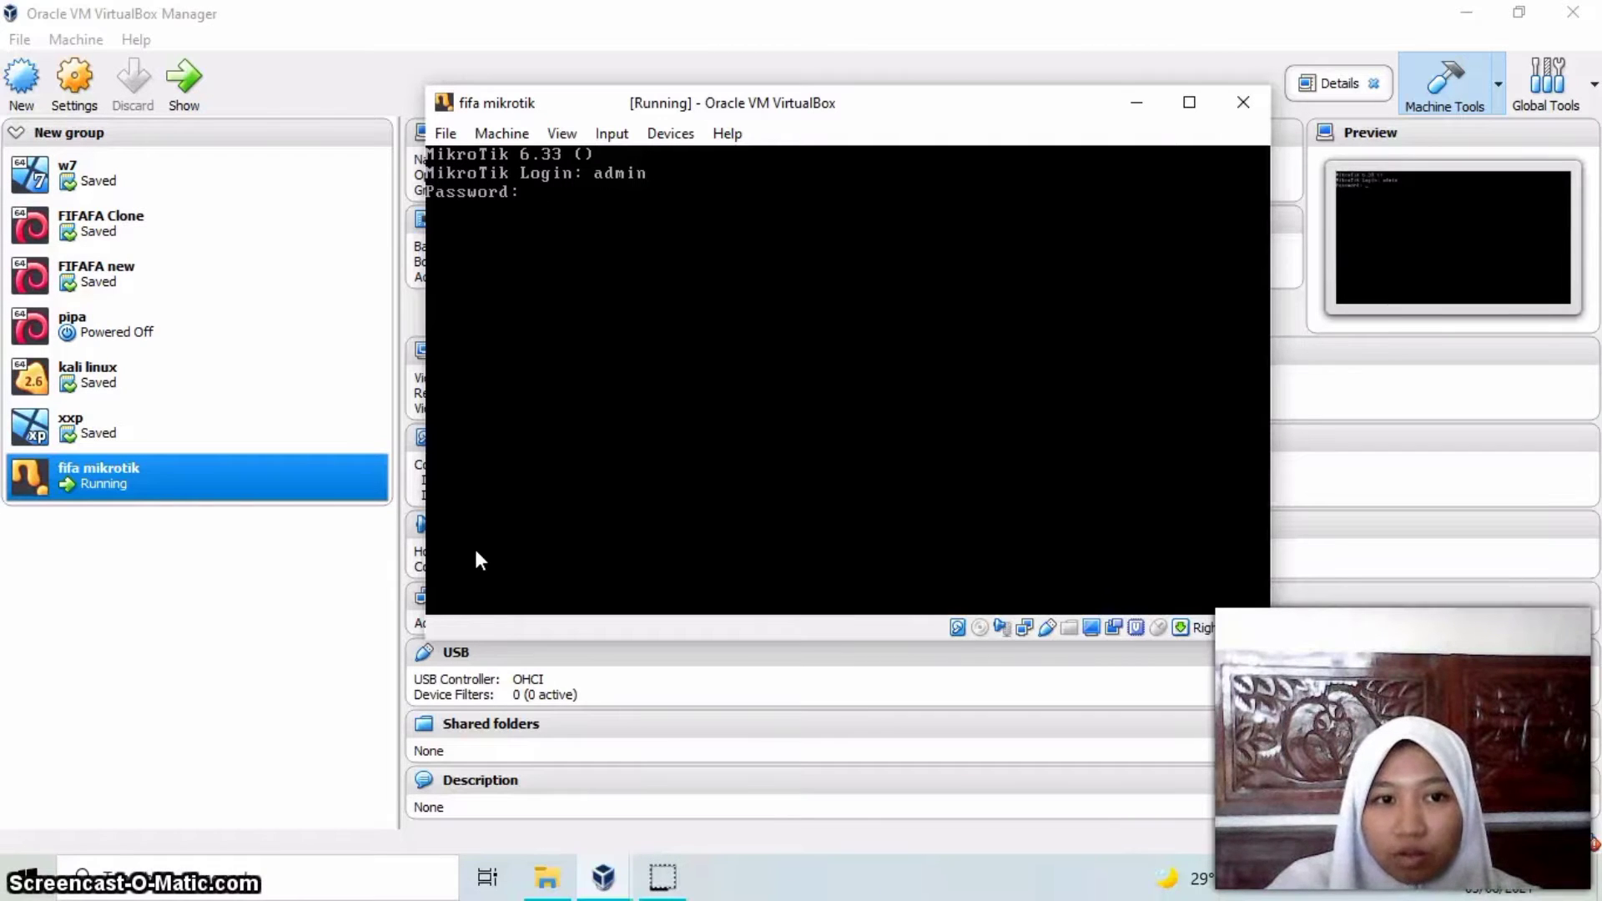
pyautogui.press('Return')
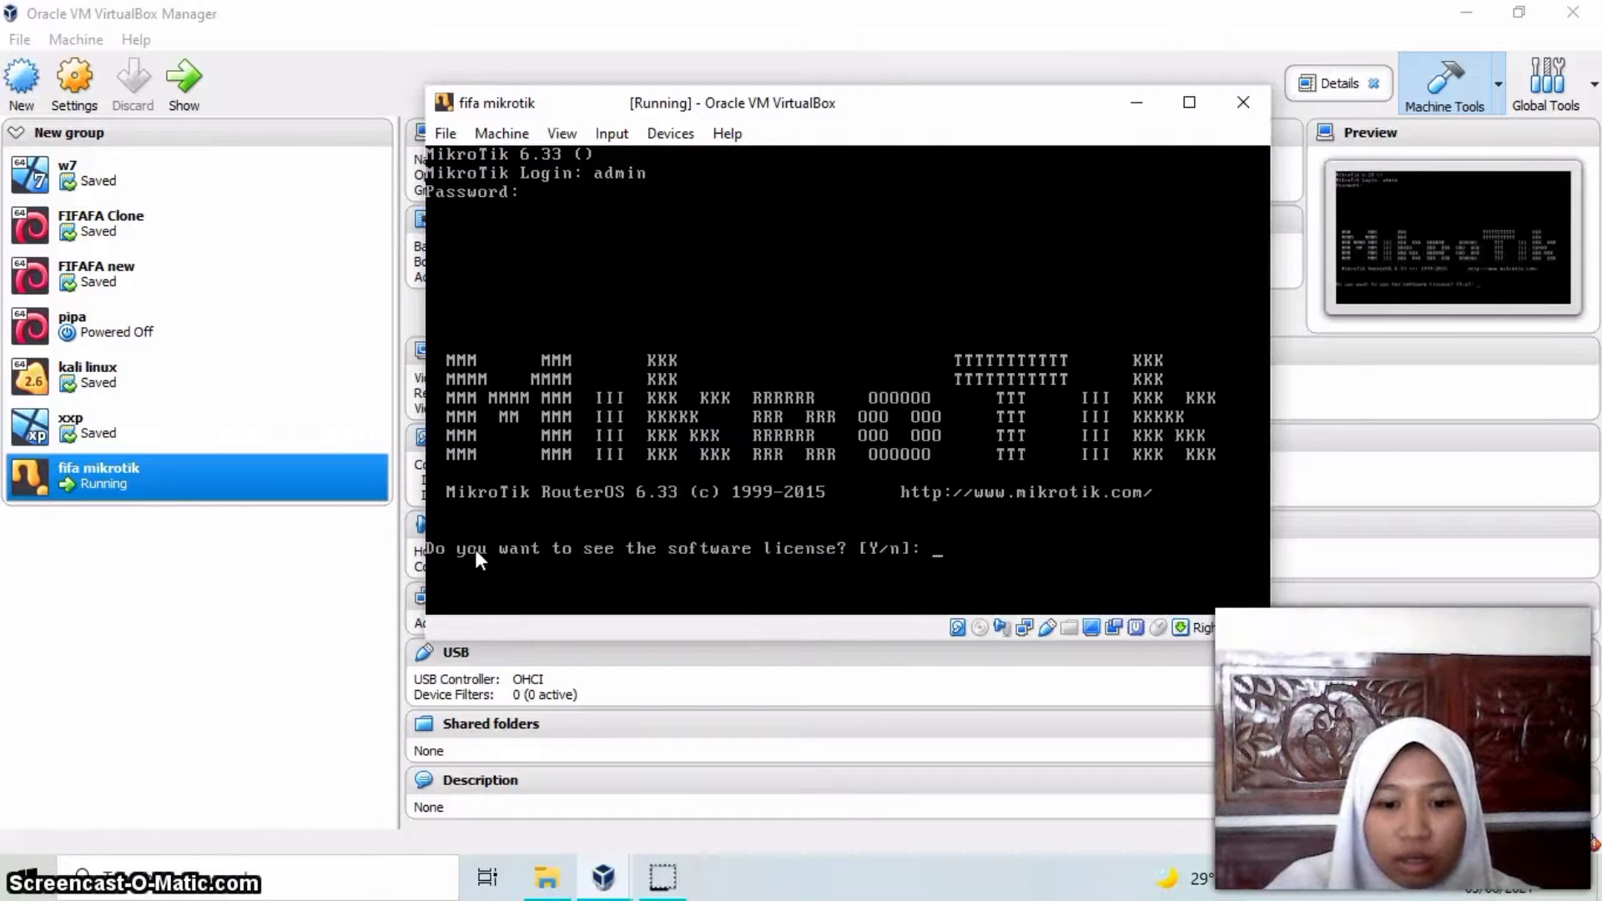
pyautogui.write('n')
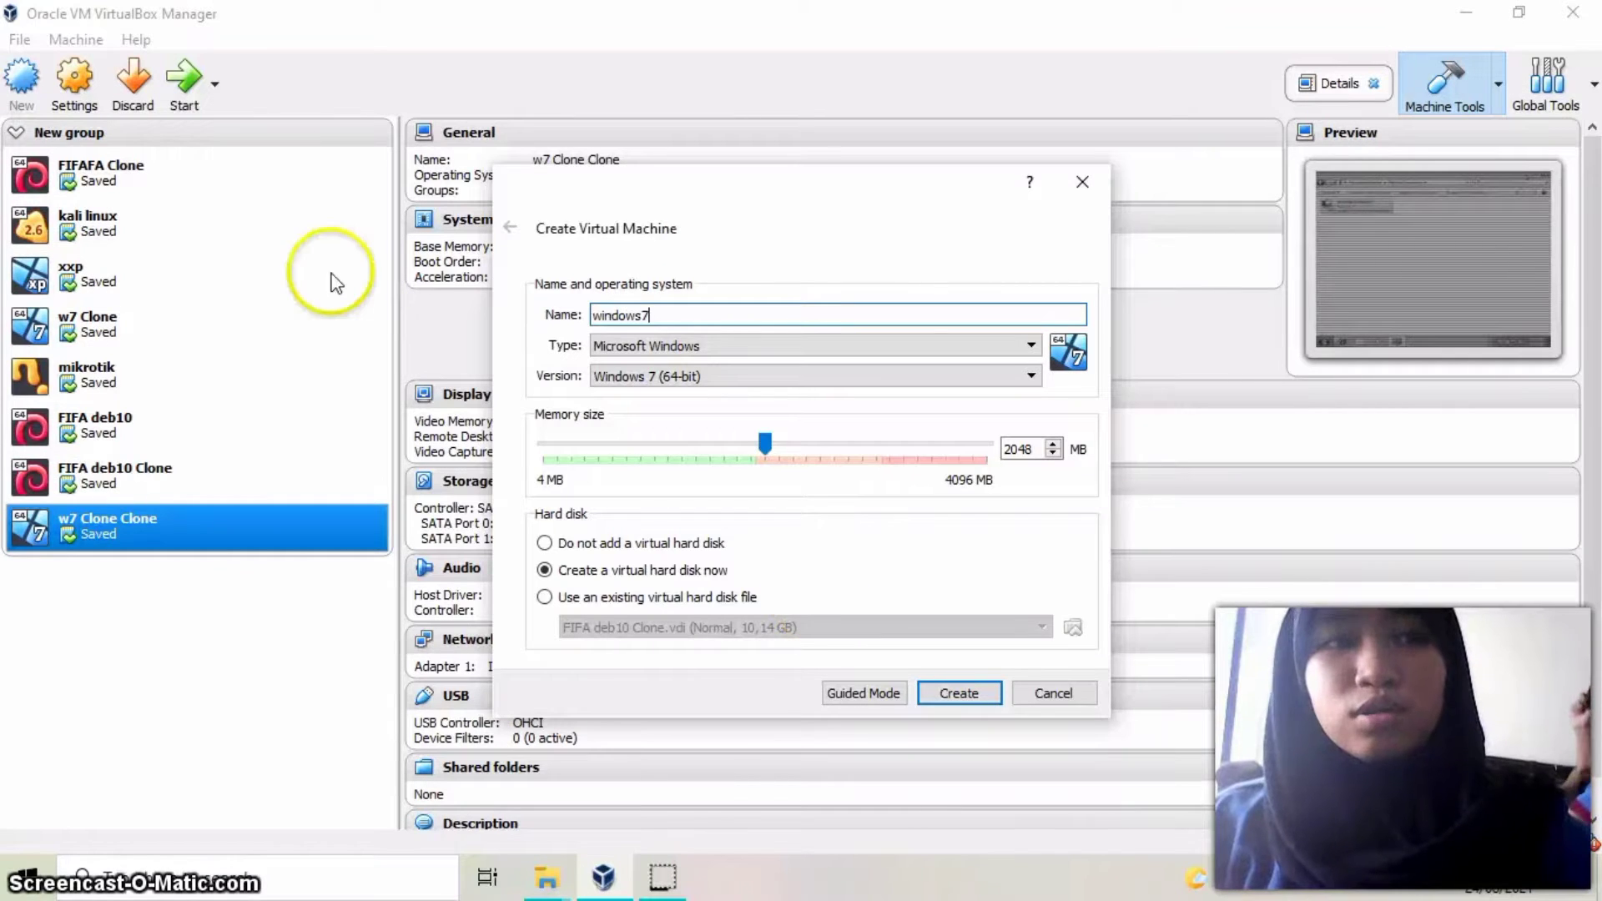
# Create the windows7 virtual machine as Windows 7 (64-bit) with 2048 MB memory and a 32 GB dynamically allocated VDI disk
pyautogui.write('7')
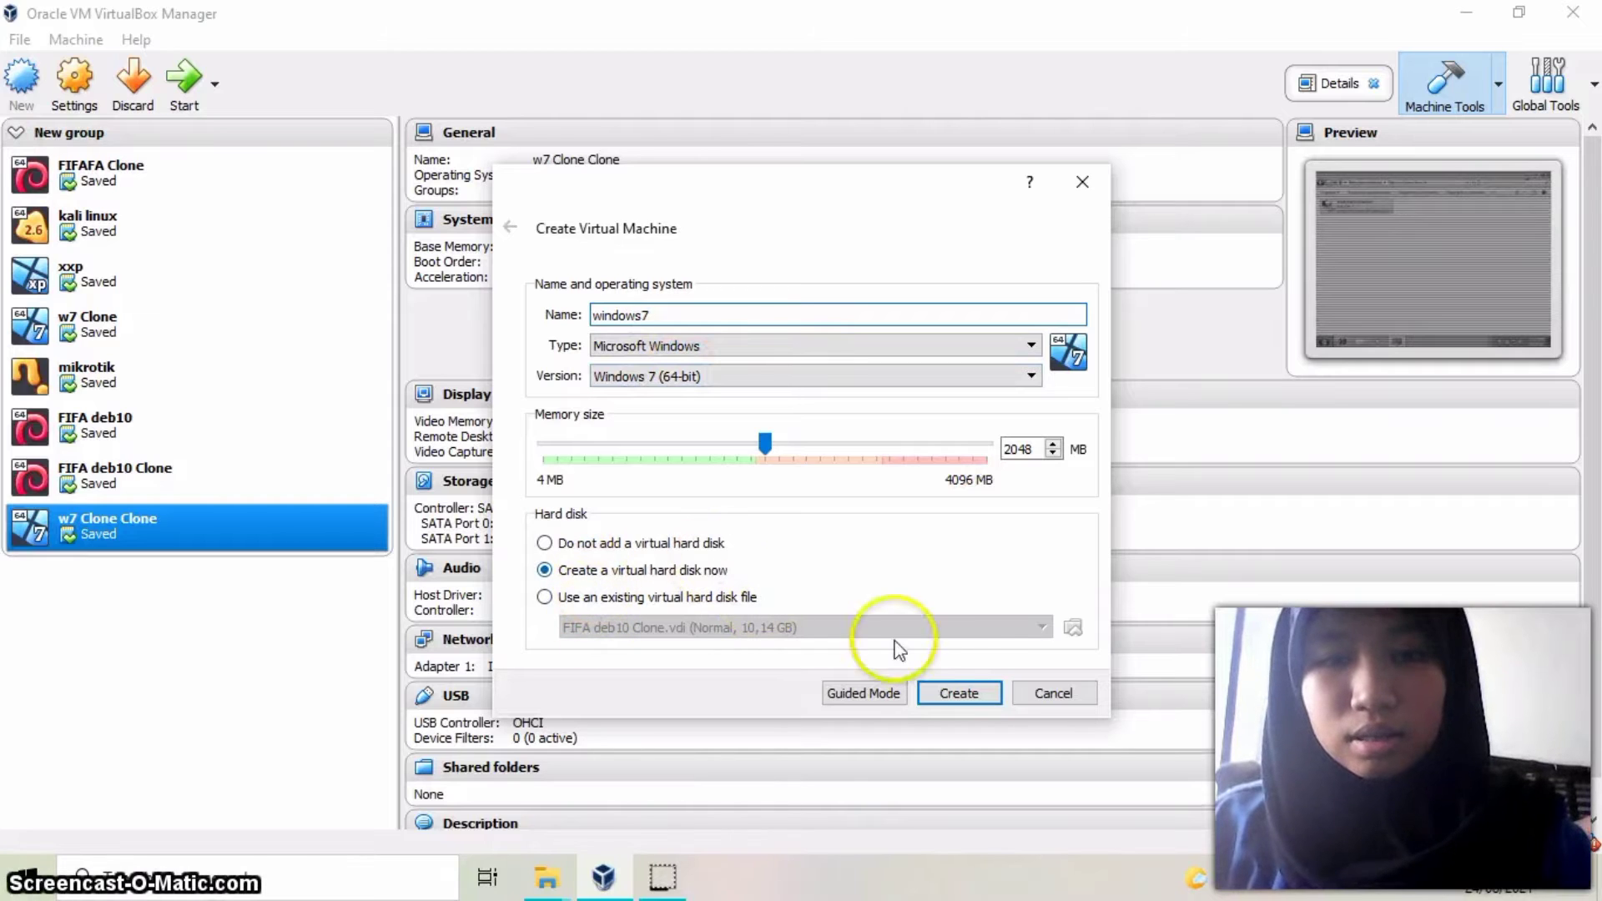
pyautogui.click(957, 701)
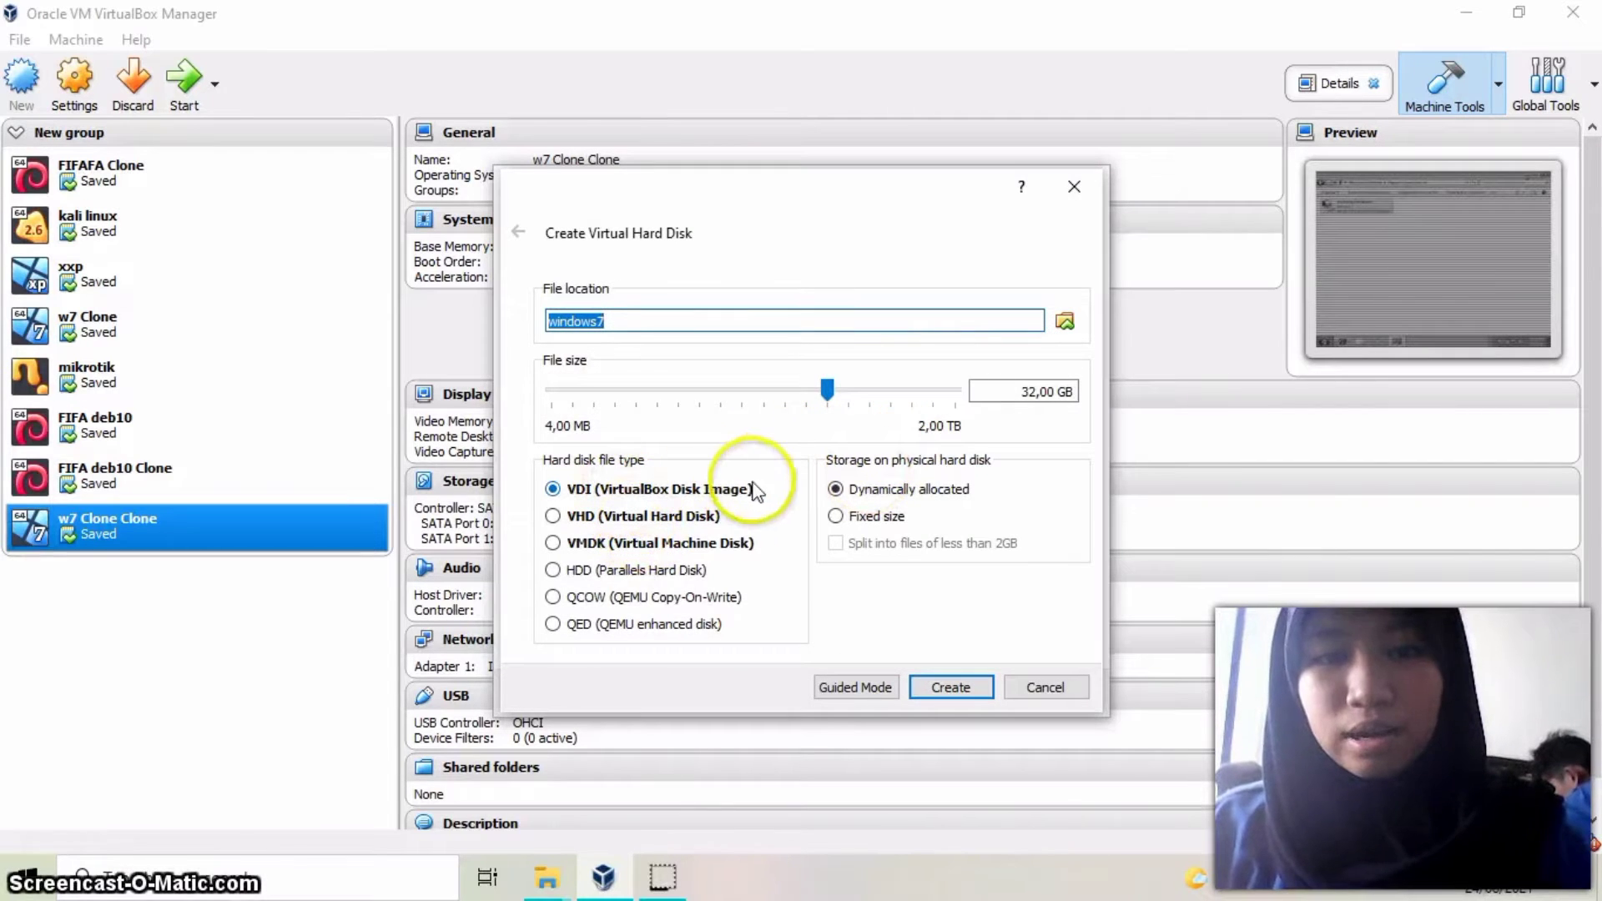
pyautogui.click(954, 691)
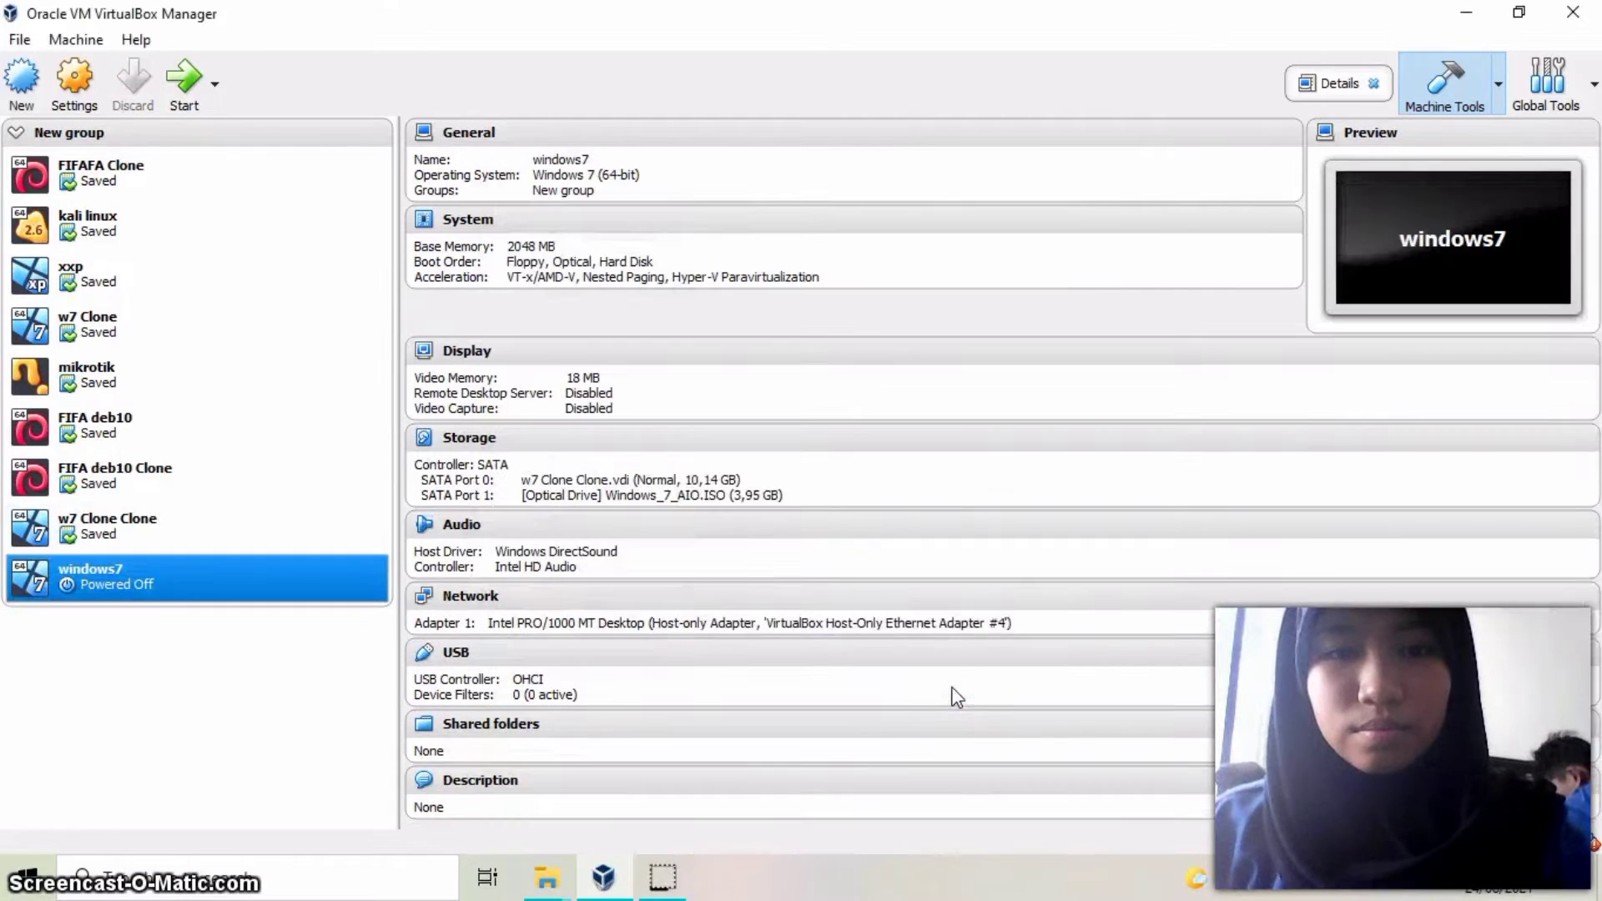
pyautogui.click(77, 80)
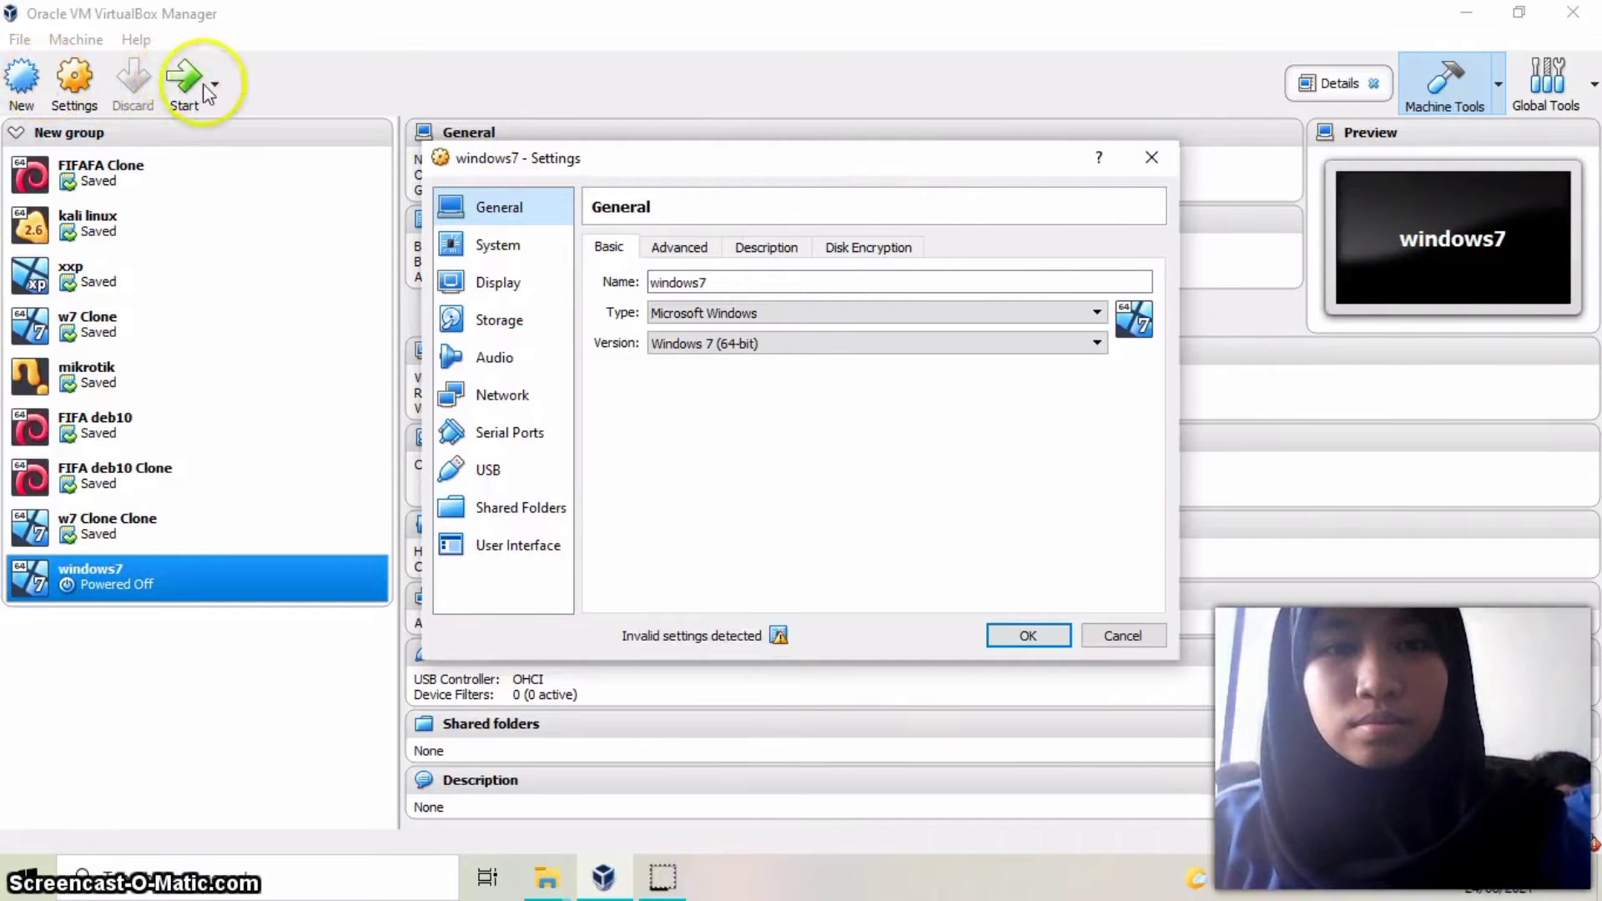
pyautogui.click(511, 327)
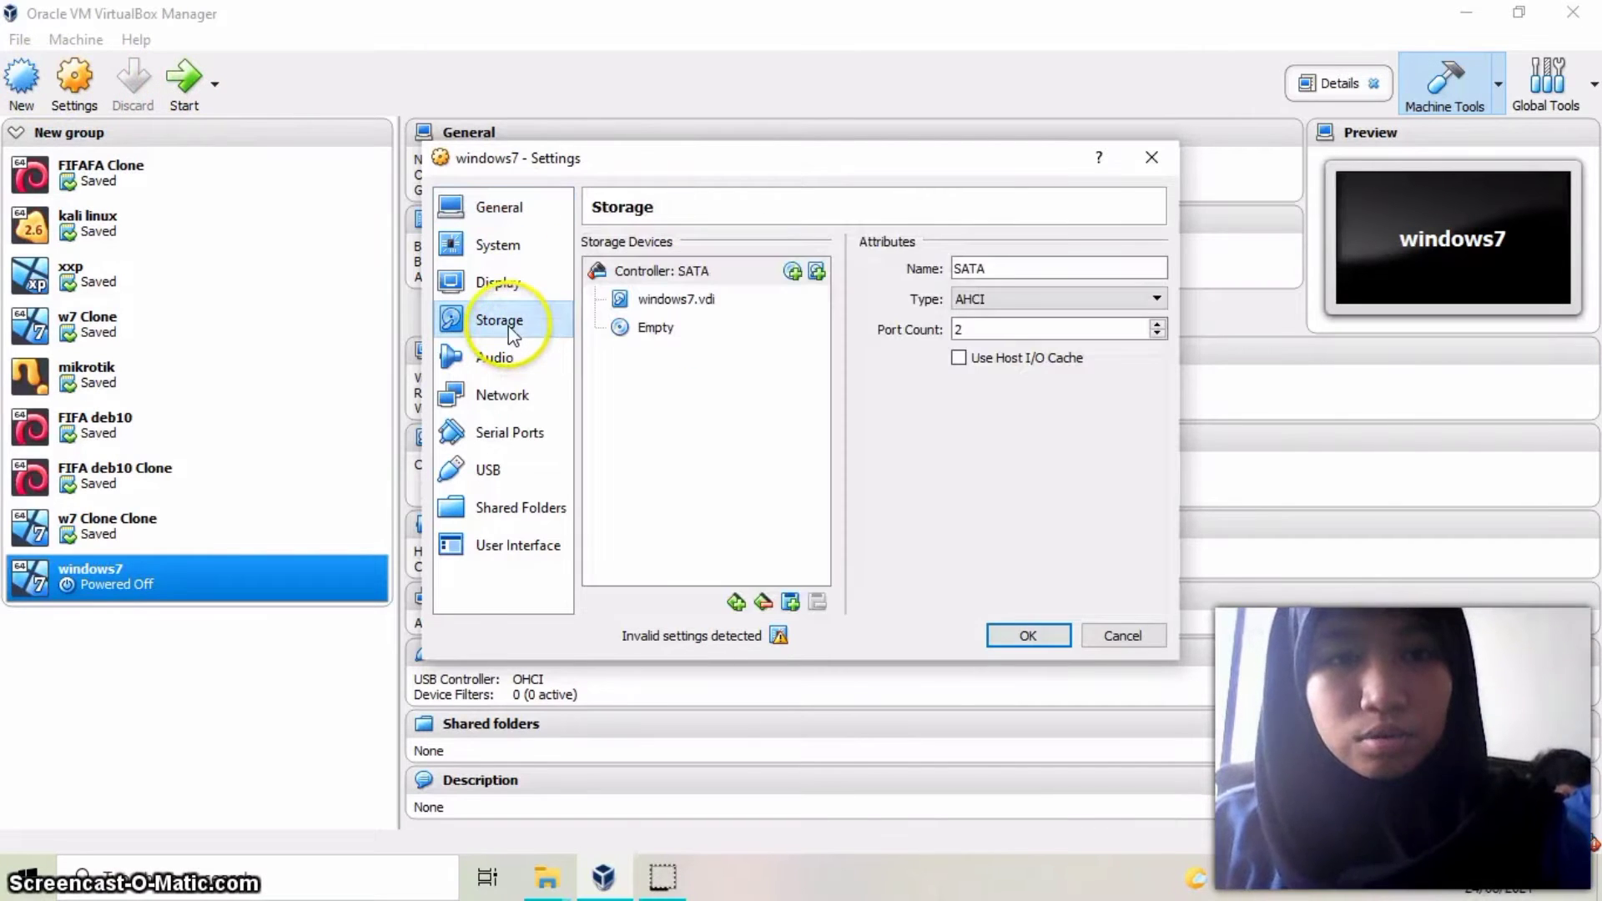
pyautogui.click(725, 302)
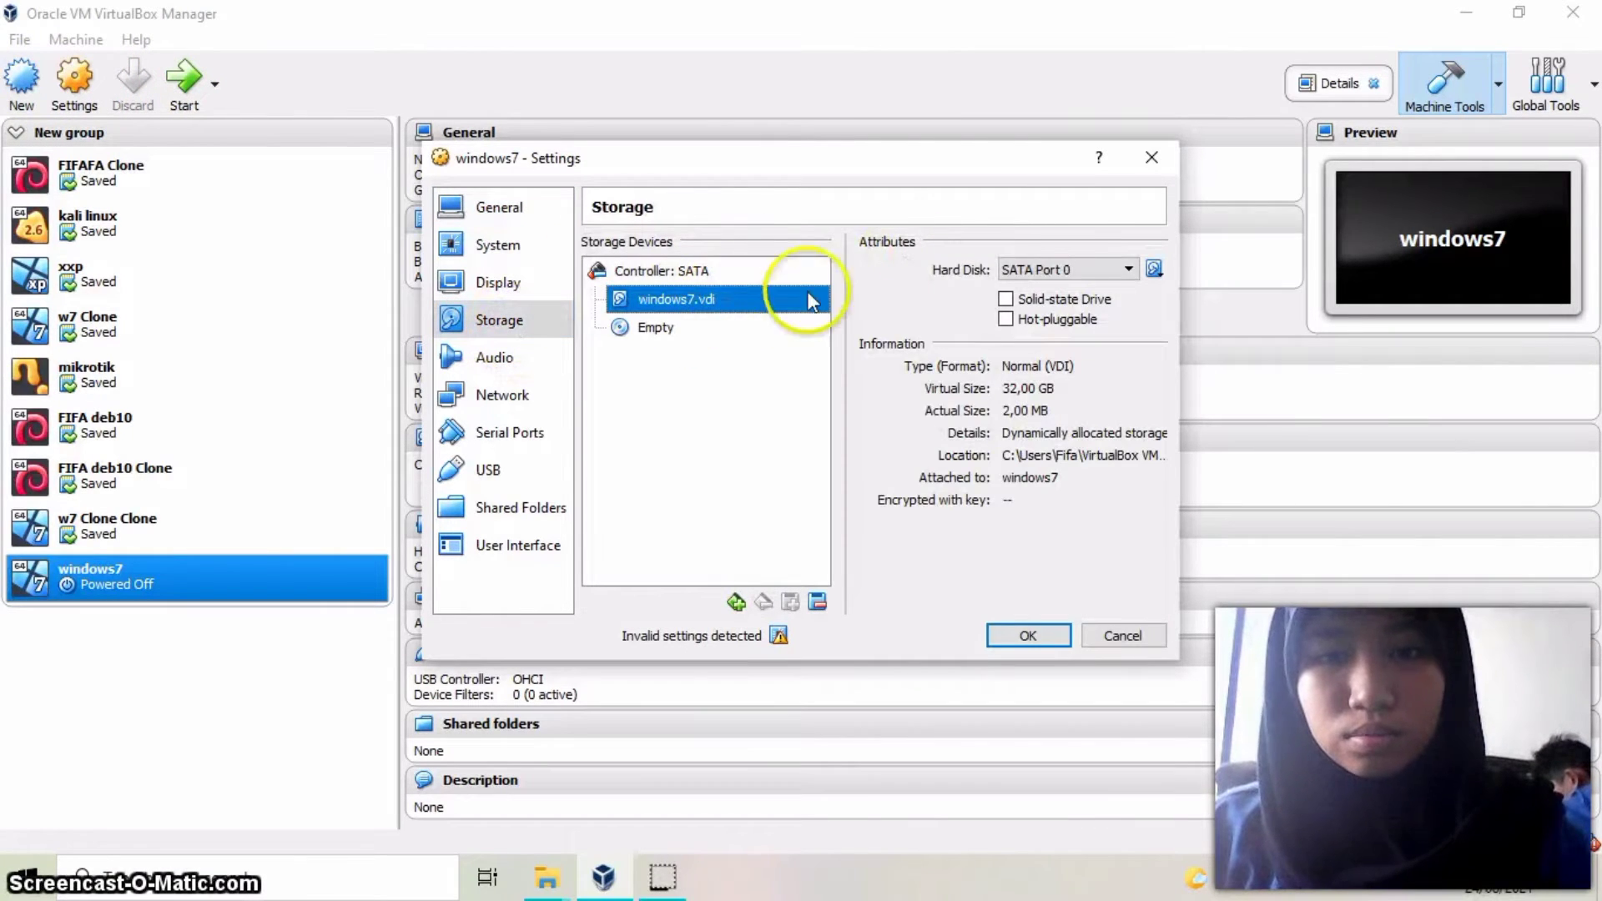
pyautogui.click(1156, 269)
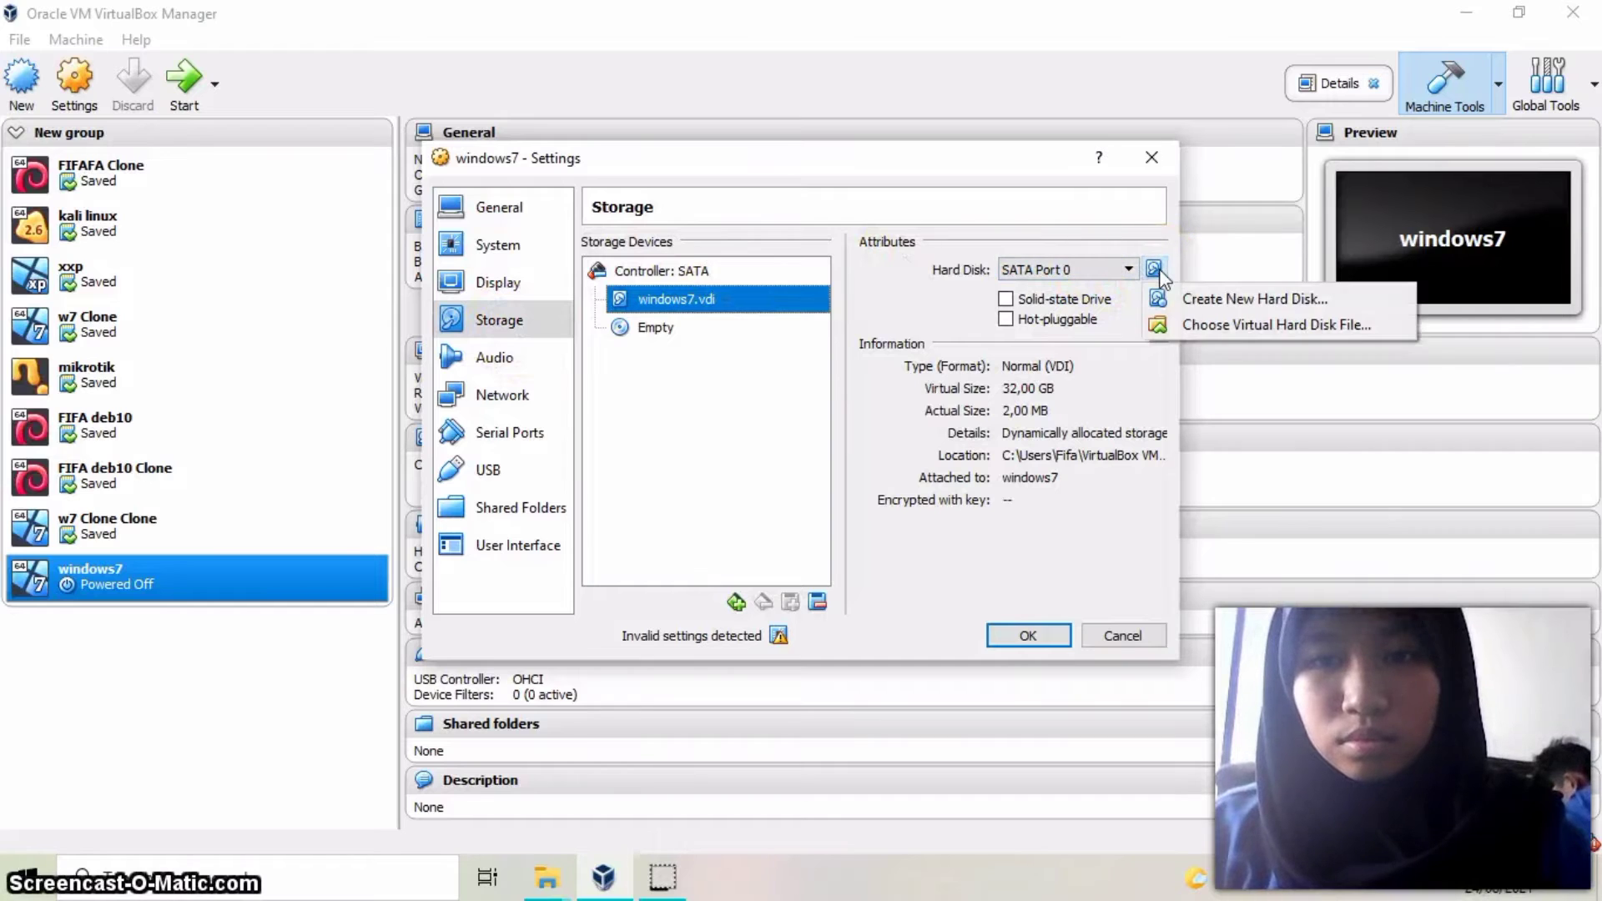
pyautogui.click(1154, 165)
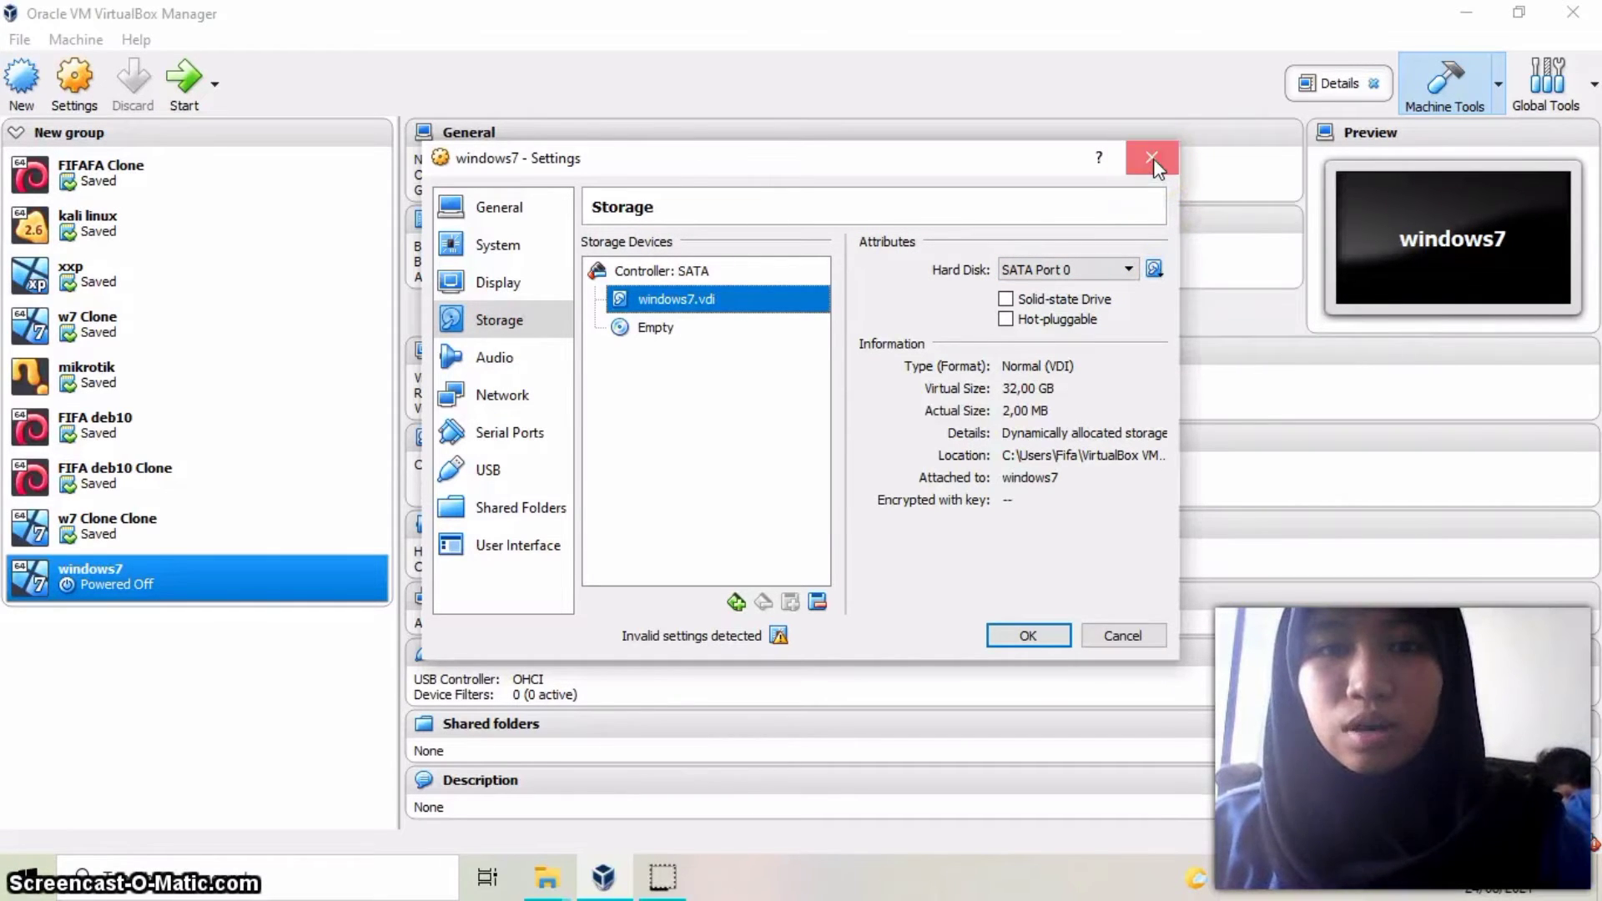
pyautogui.click(1153, 158)
# Start the windows7 machine using the Windows_7_AIO image as its start-up disk
pyautogui.click(181, 100)
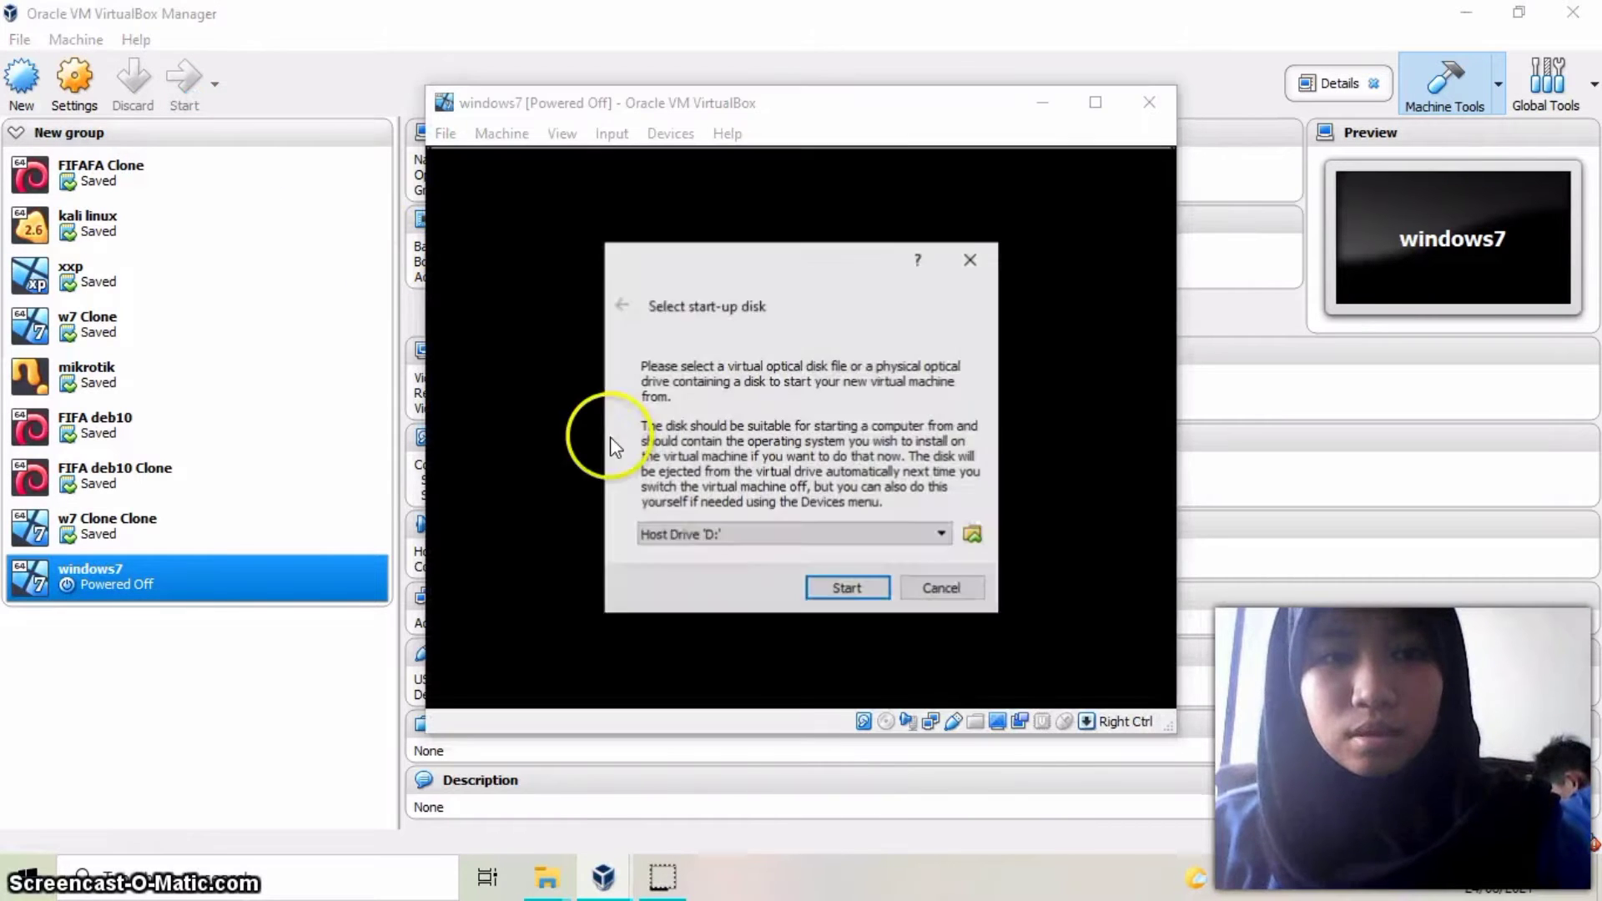
pyautogui.click(973, 535)
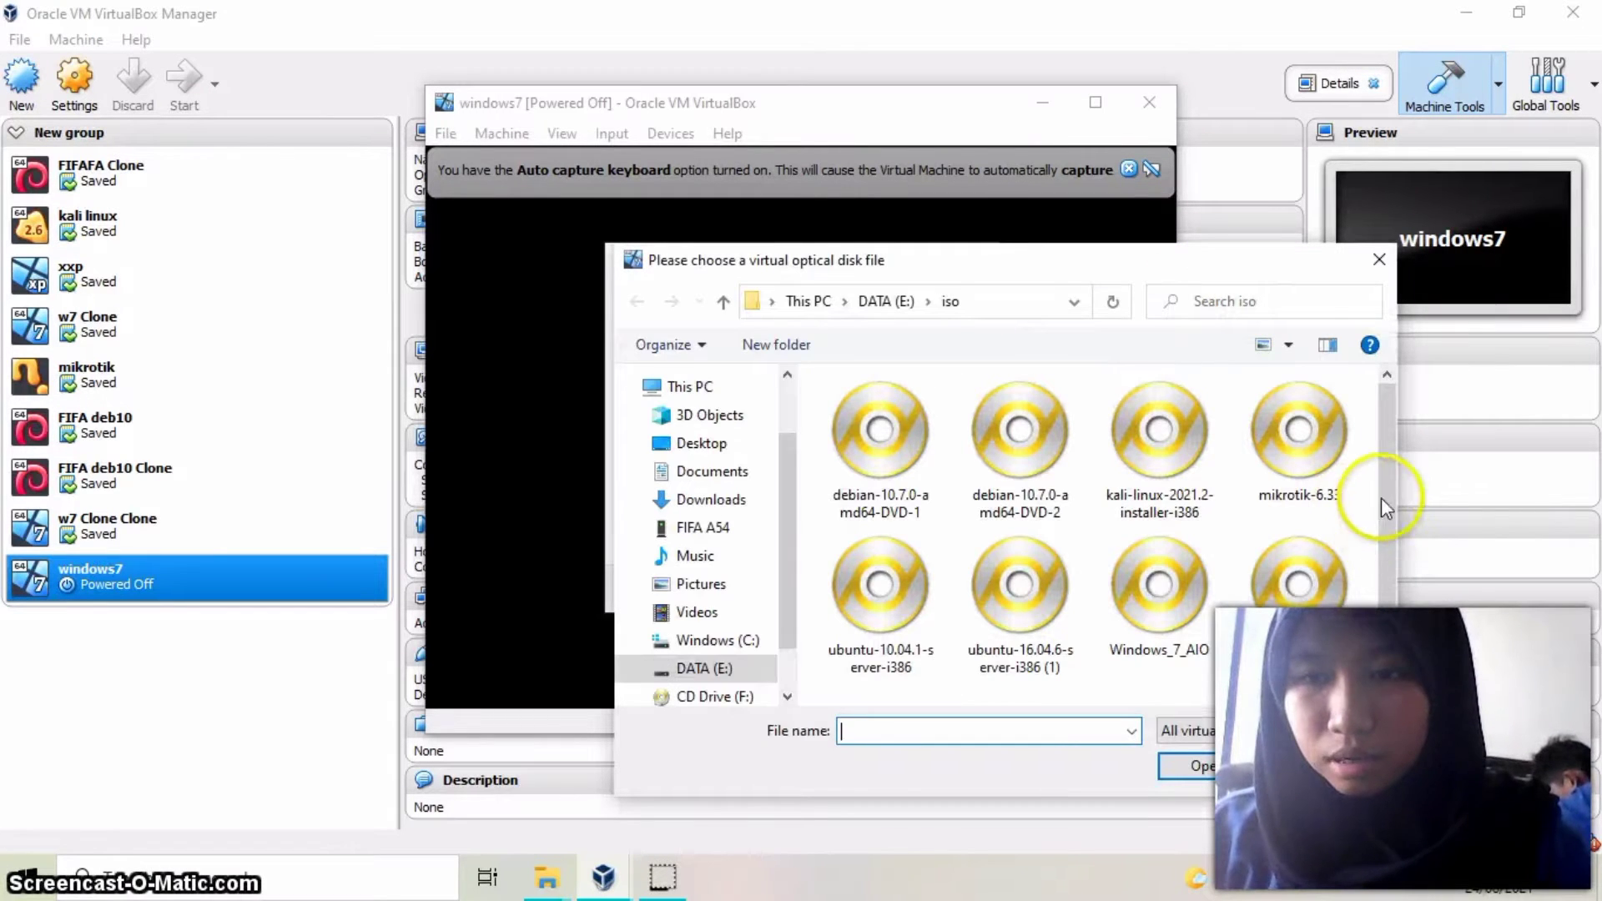
pyautogui.scroll(-1, 1384, 468)
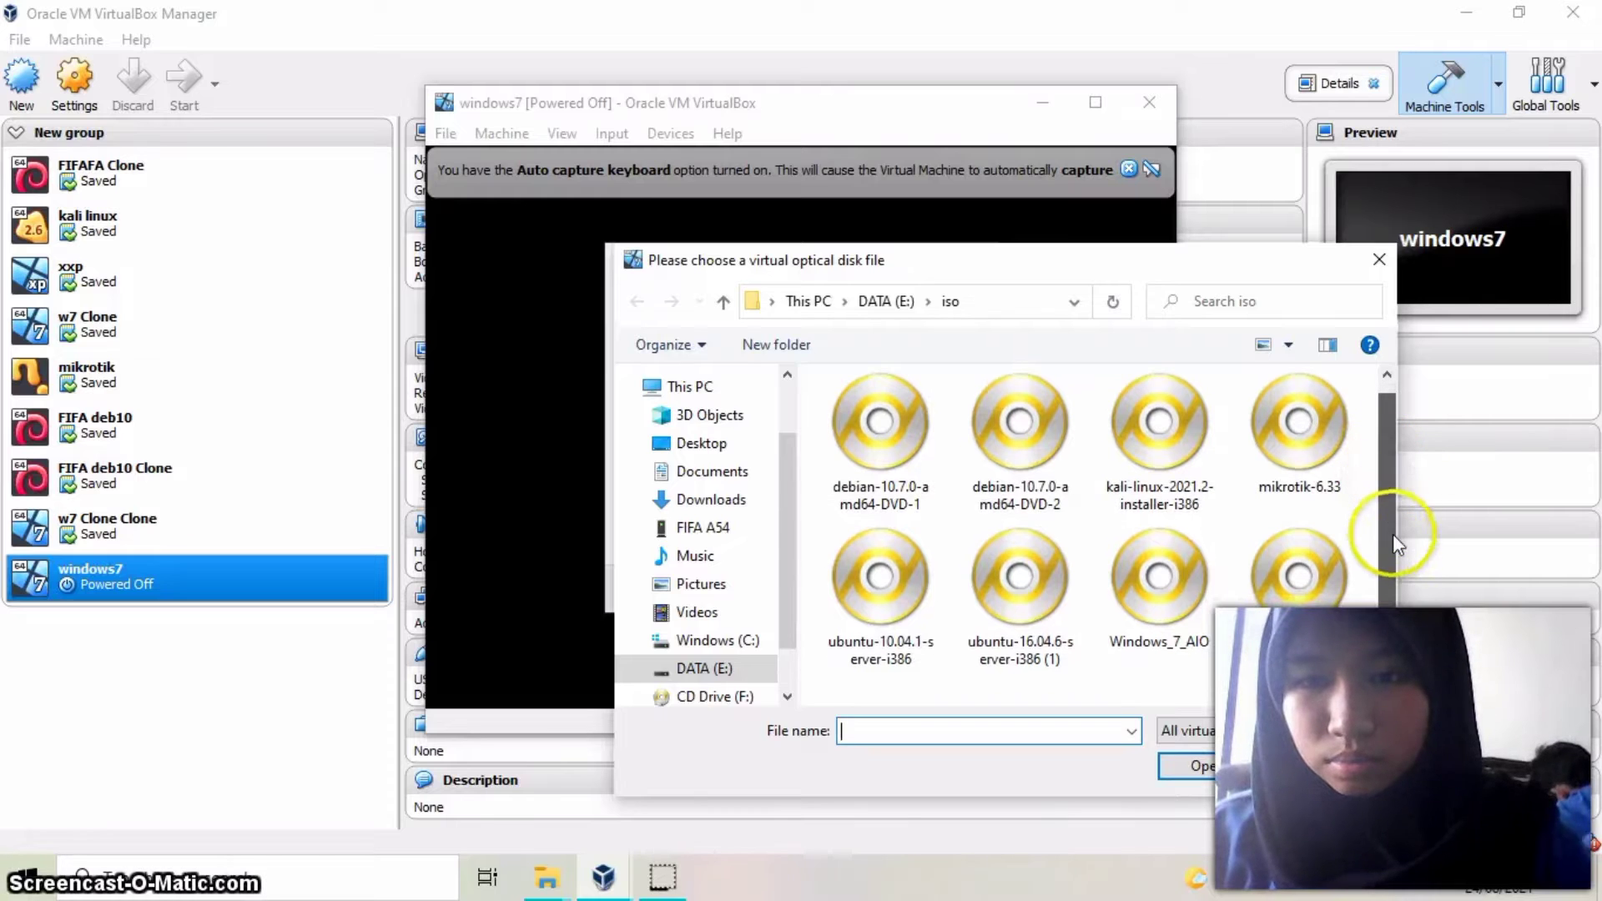
pyautogui.doubleClick(1149, 605)
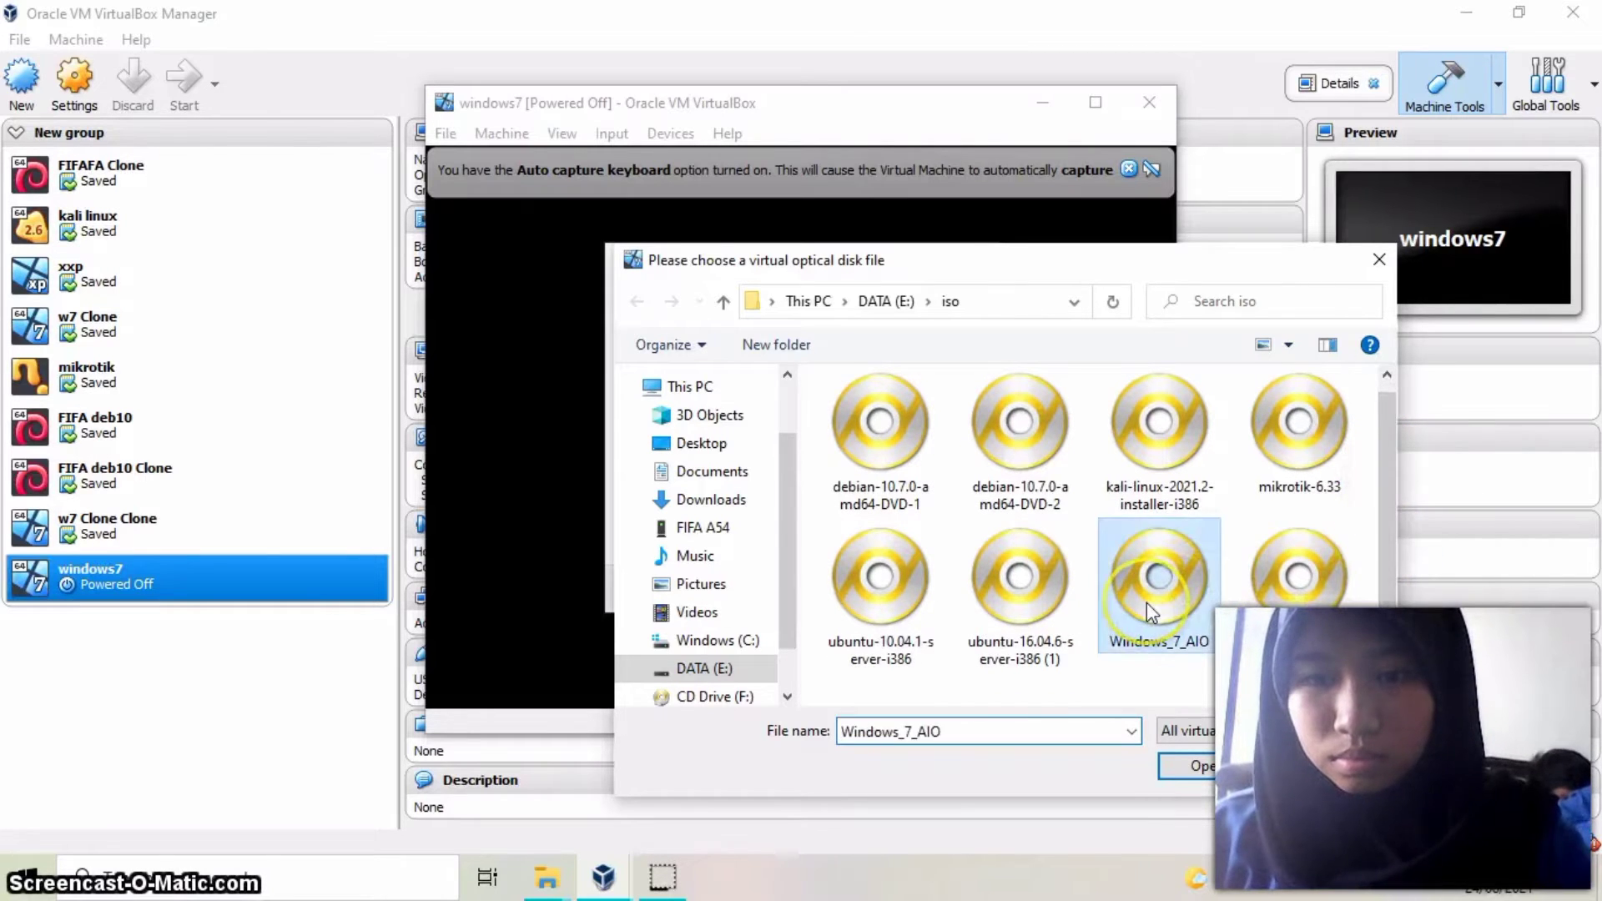
pyautogui.click(847, 588)
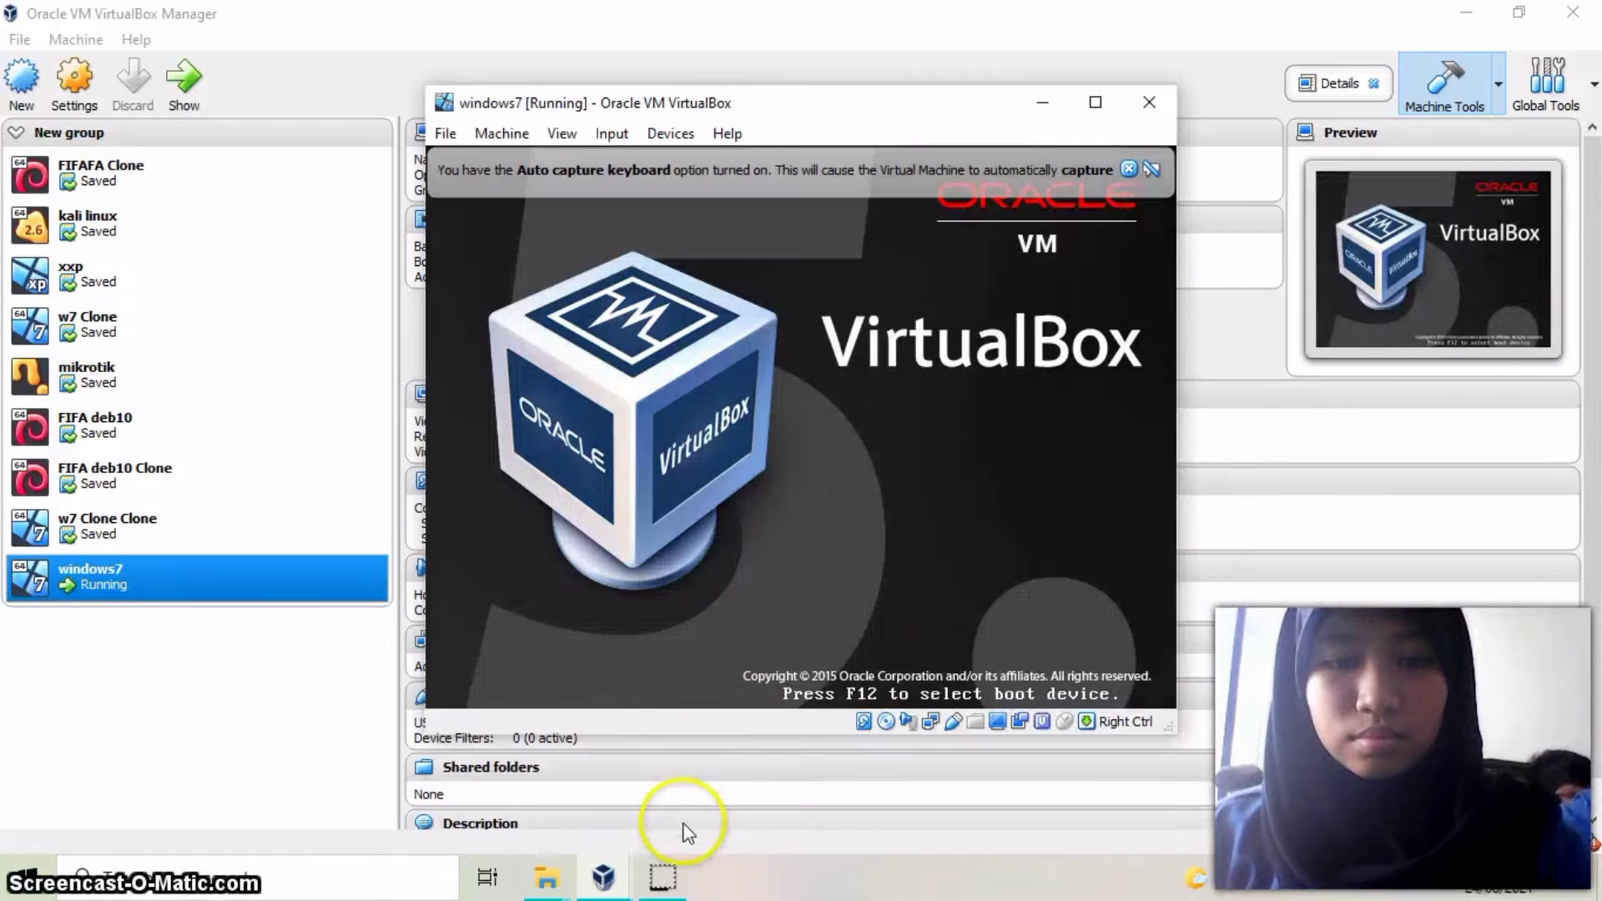
# Accept English, the English (United States) time and currency format, and the US keyboard for the Windows 7 installation
pyautogui.moveTo(663, 883)
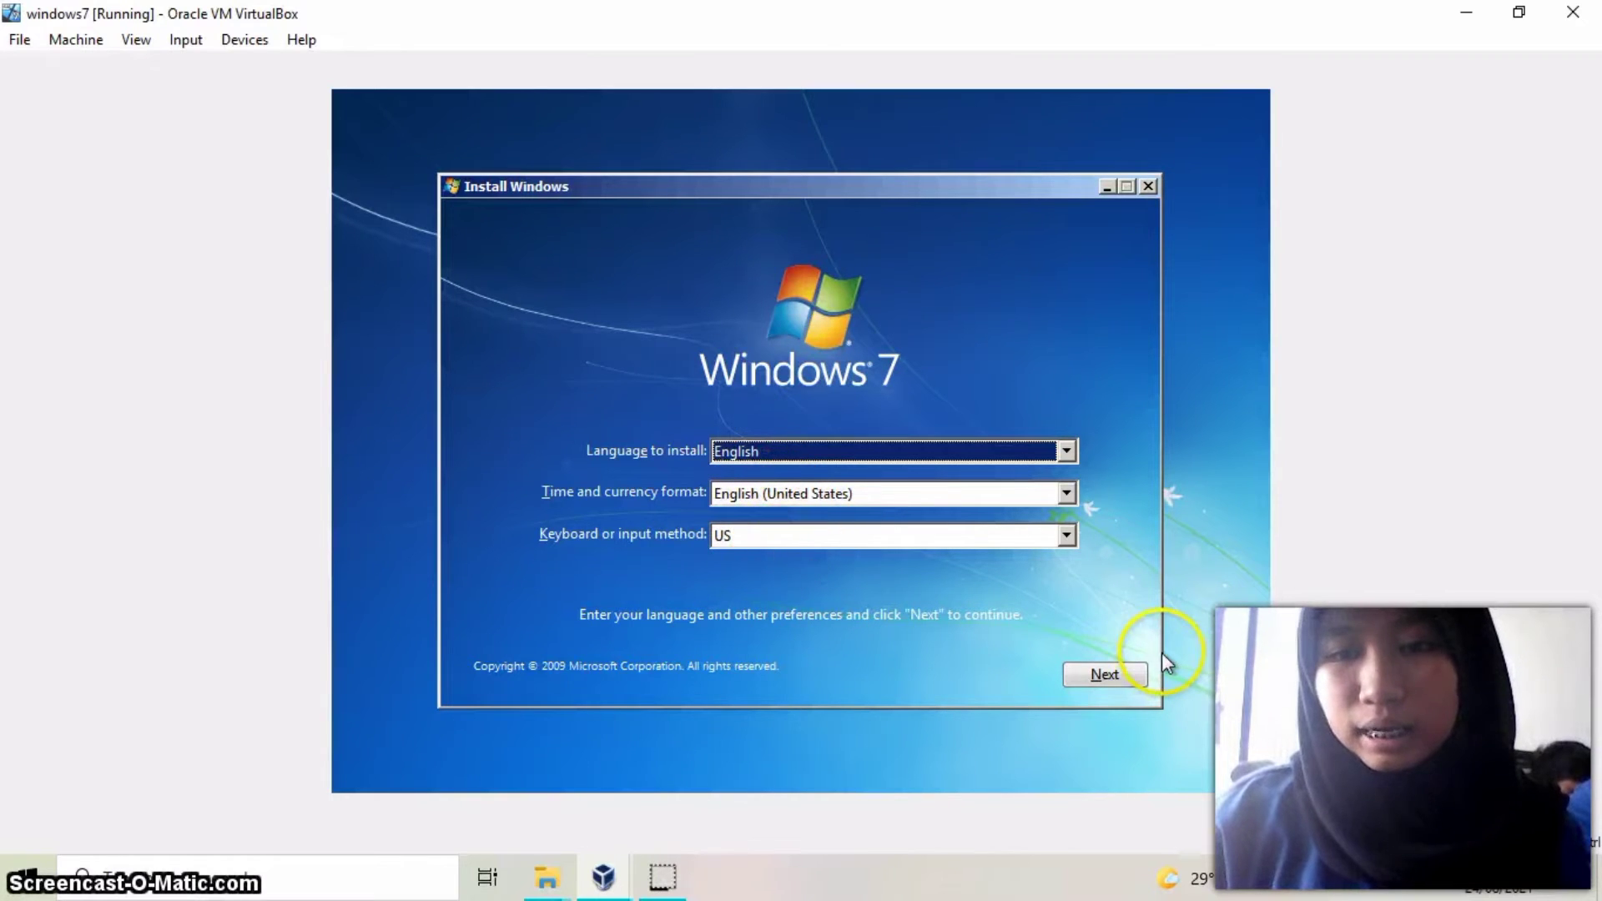
pyautogui.click(1113, 682)
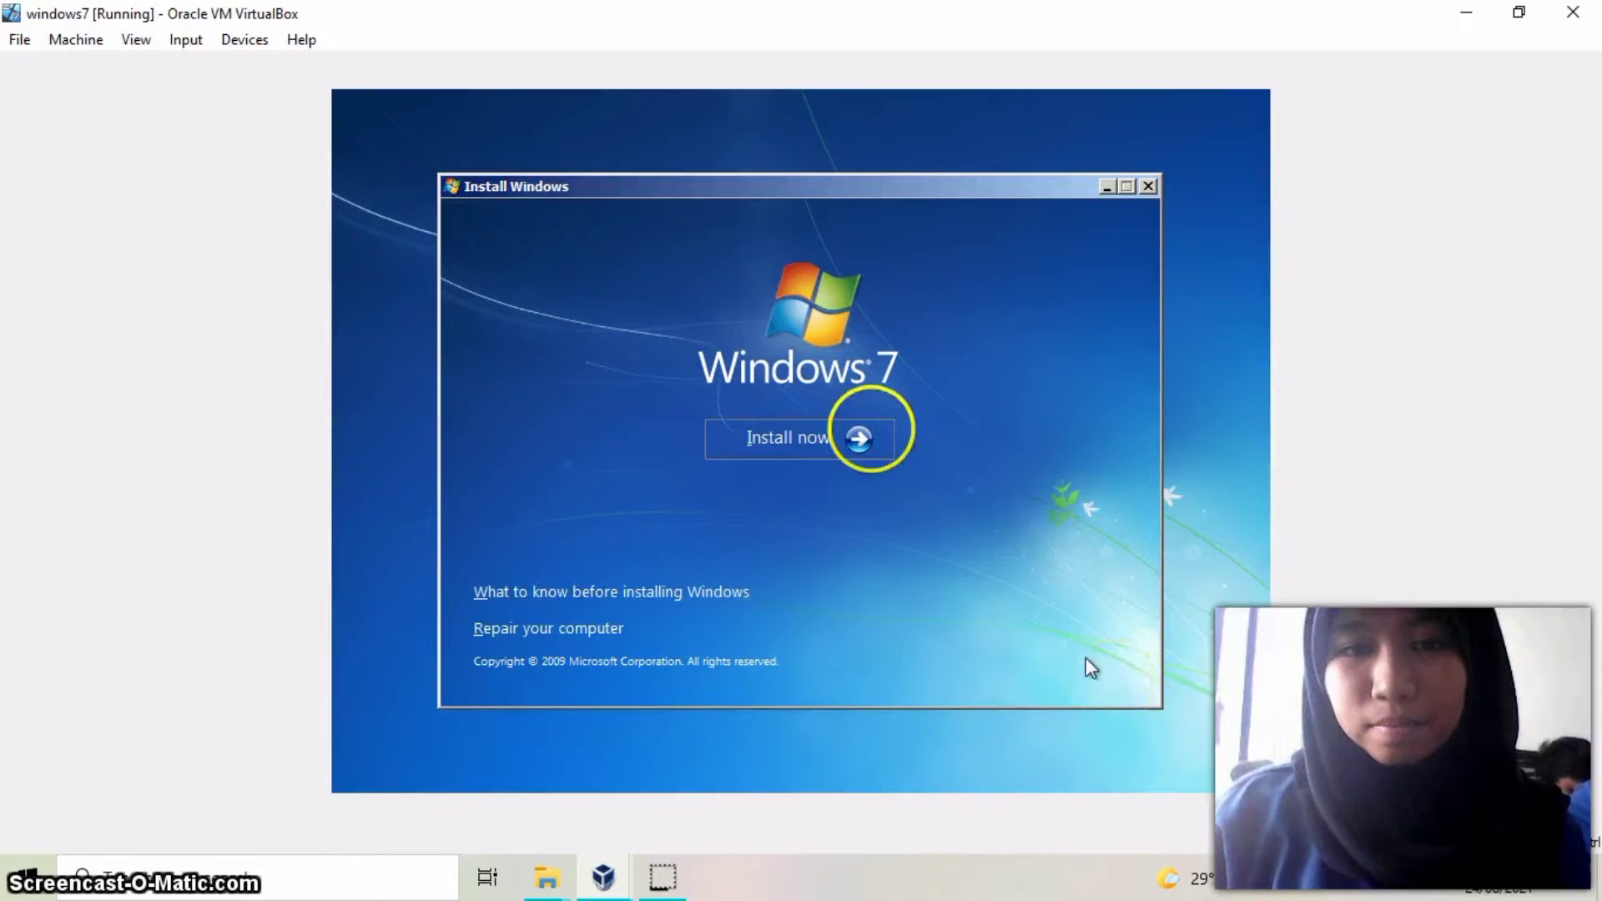
# Start a Custom (advanced) installation of the x64 edition of Windows 7 Ultimate, accepting the license terms
pyautogui.click(833, 439)
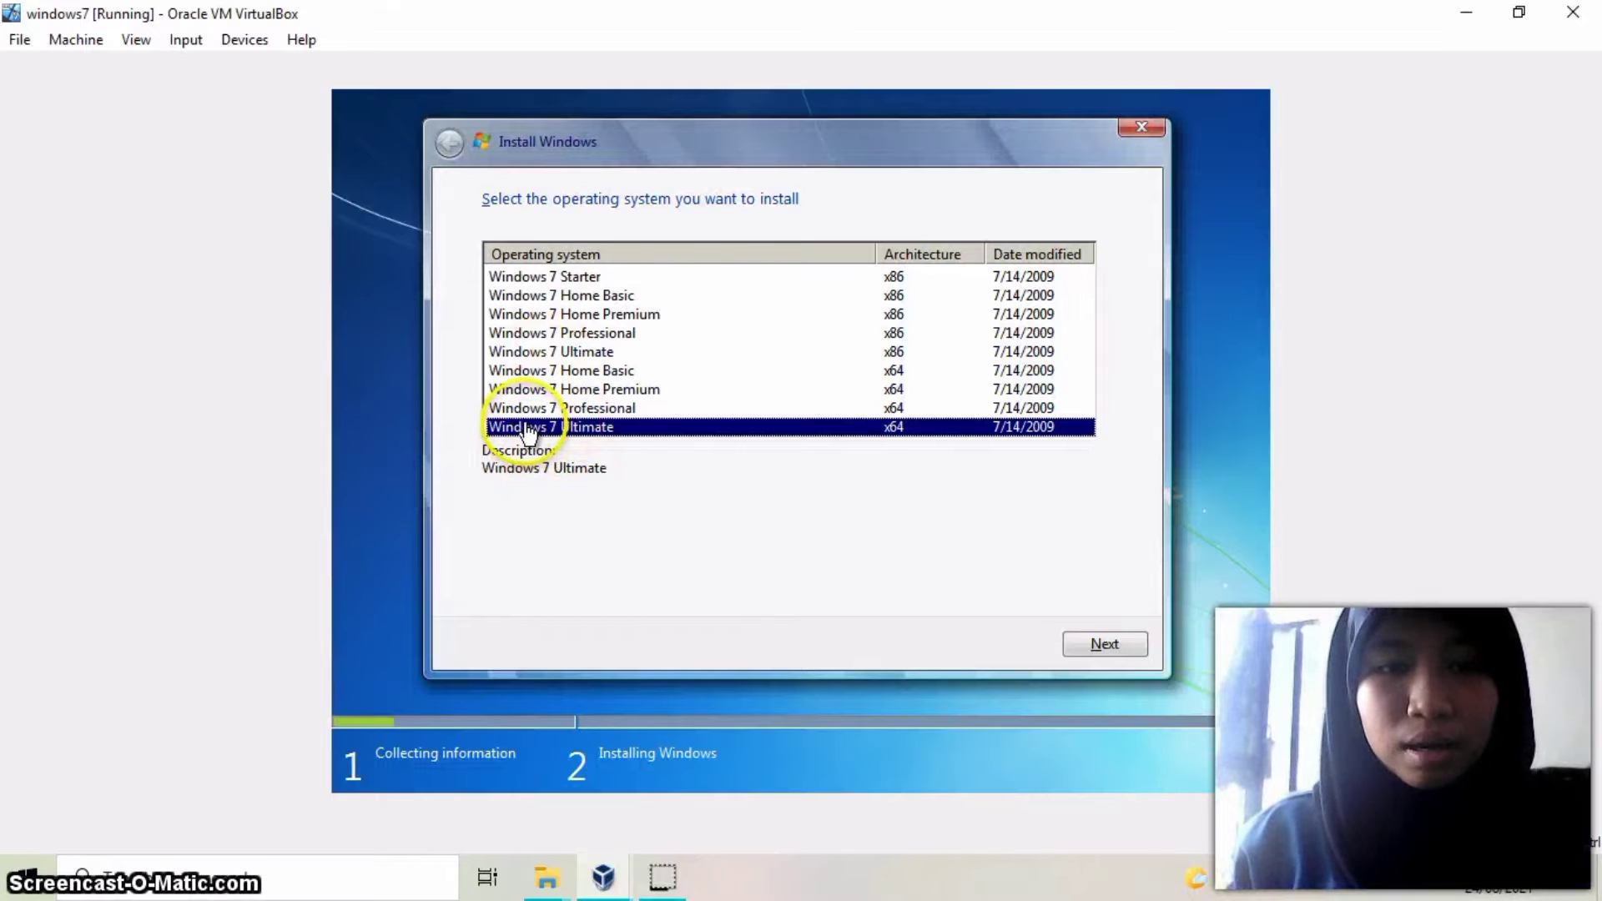
pyautogui.click(1090, 646)
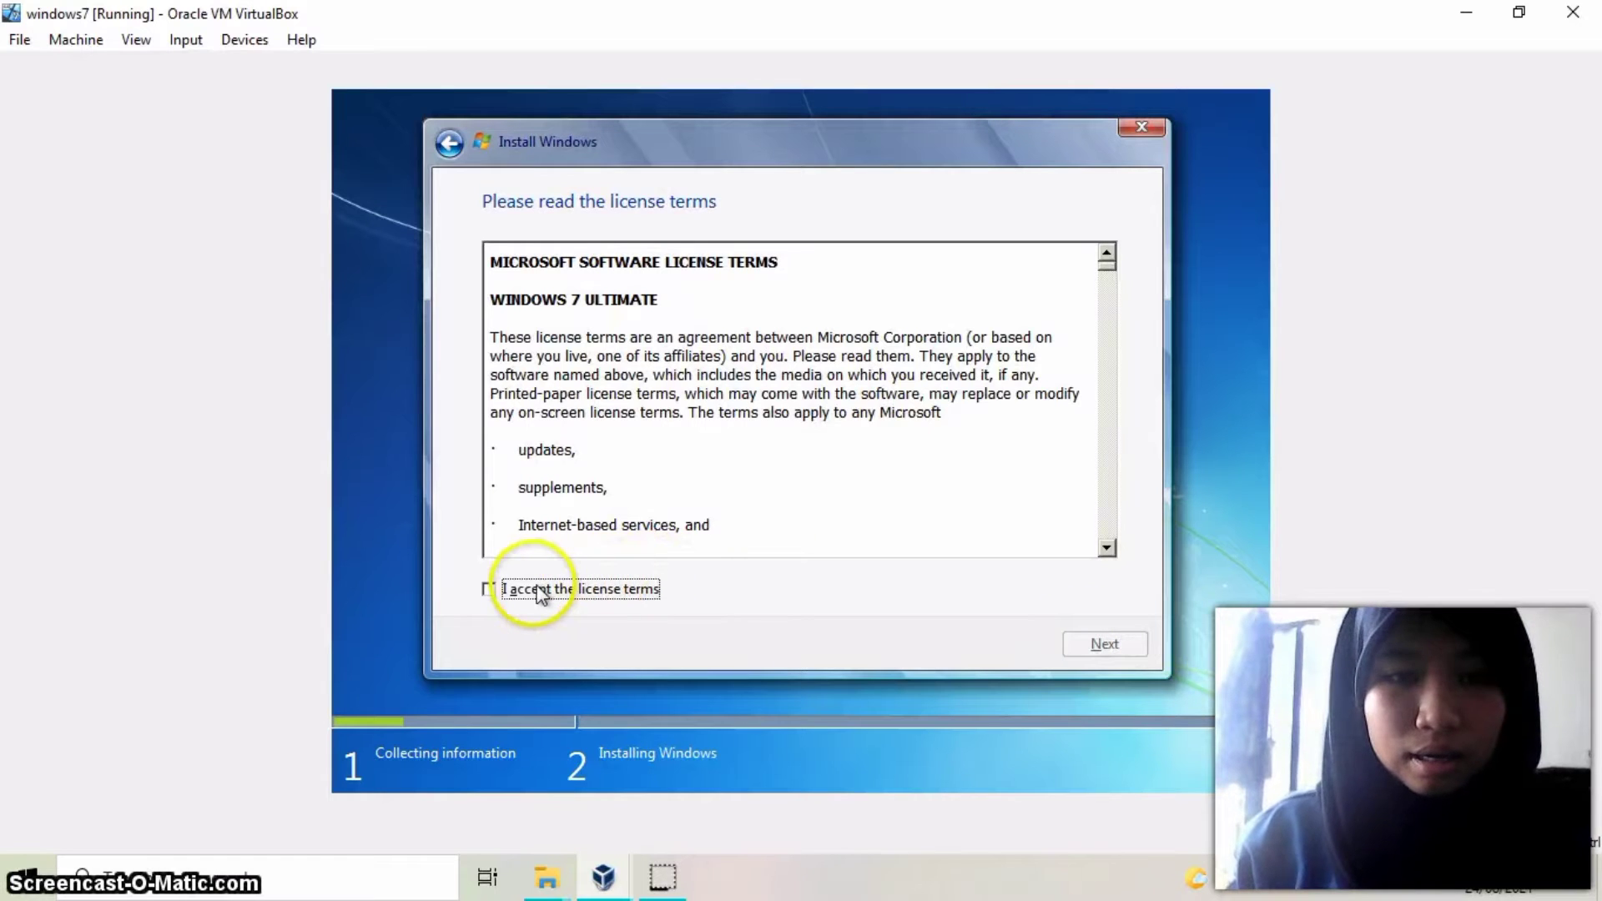
pyautogui.click(489, 590)
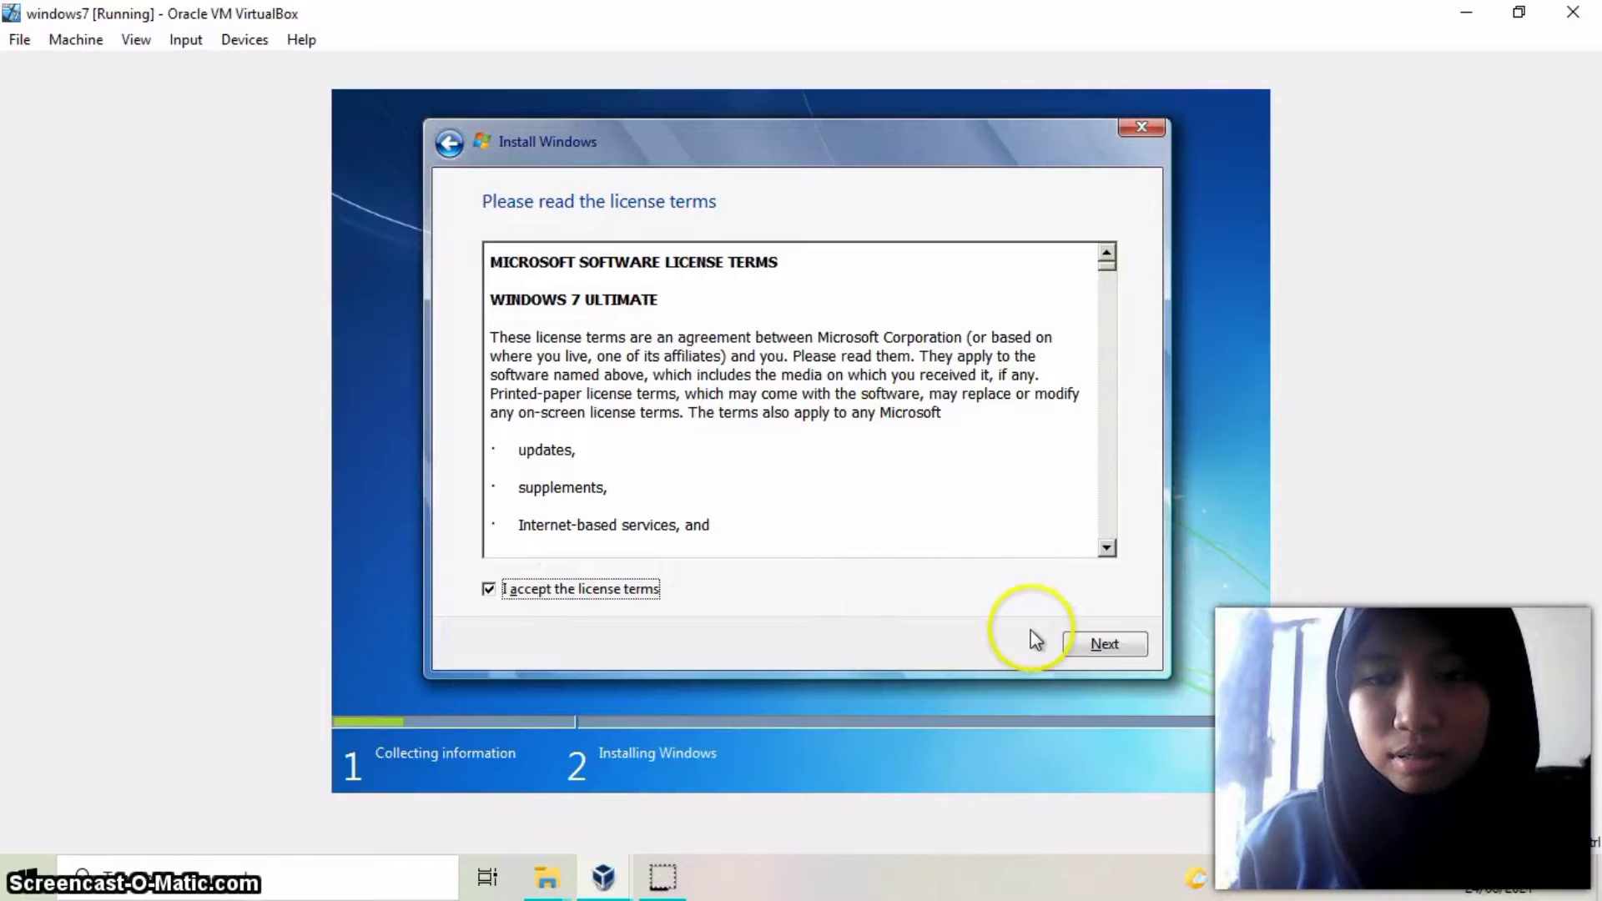
pyautogui.click(1098, 647)
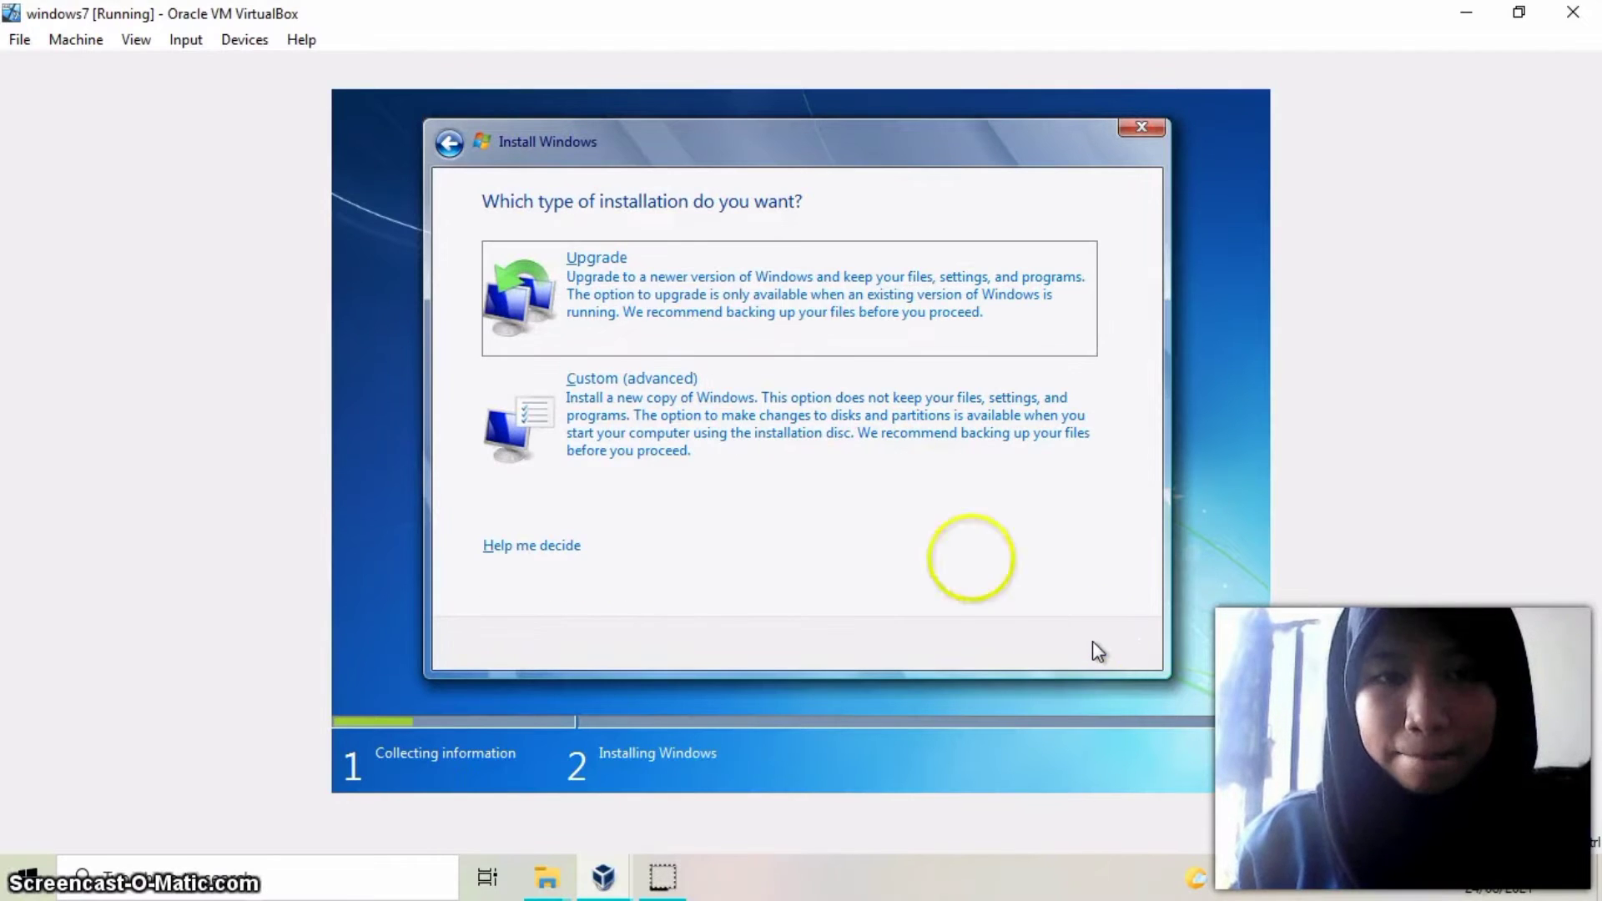
pyautogui.click(812, 423)
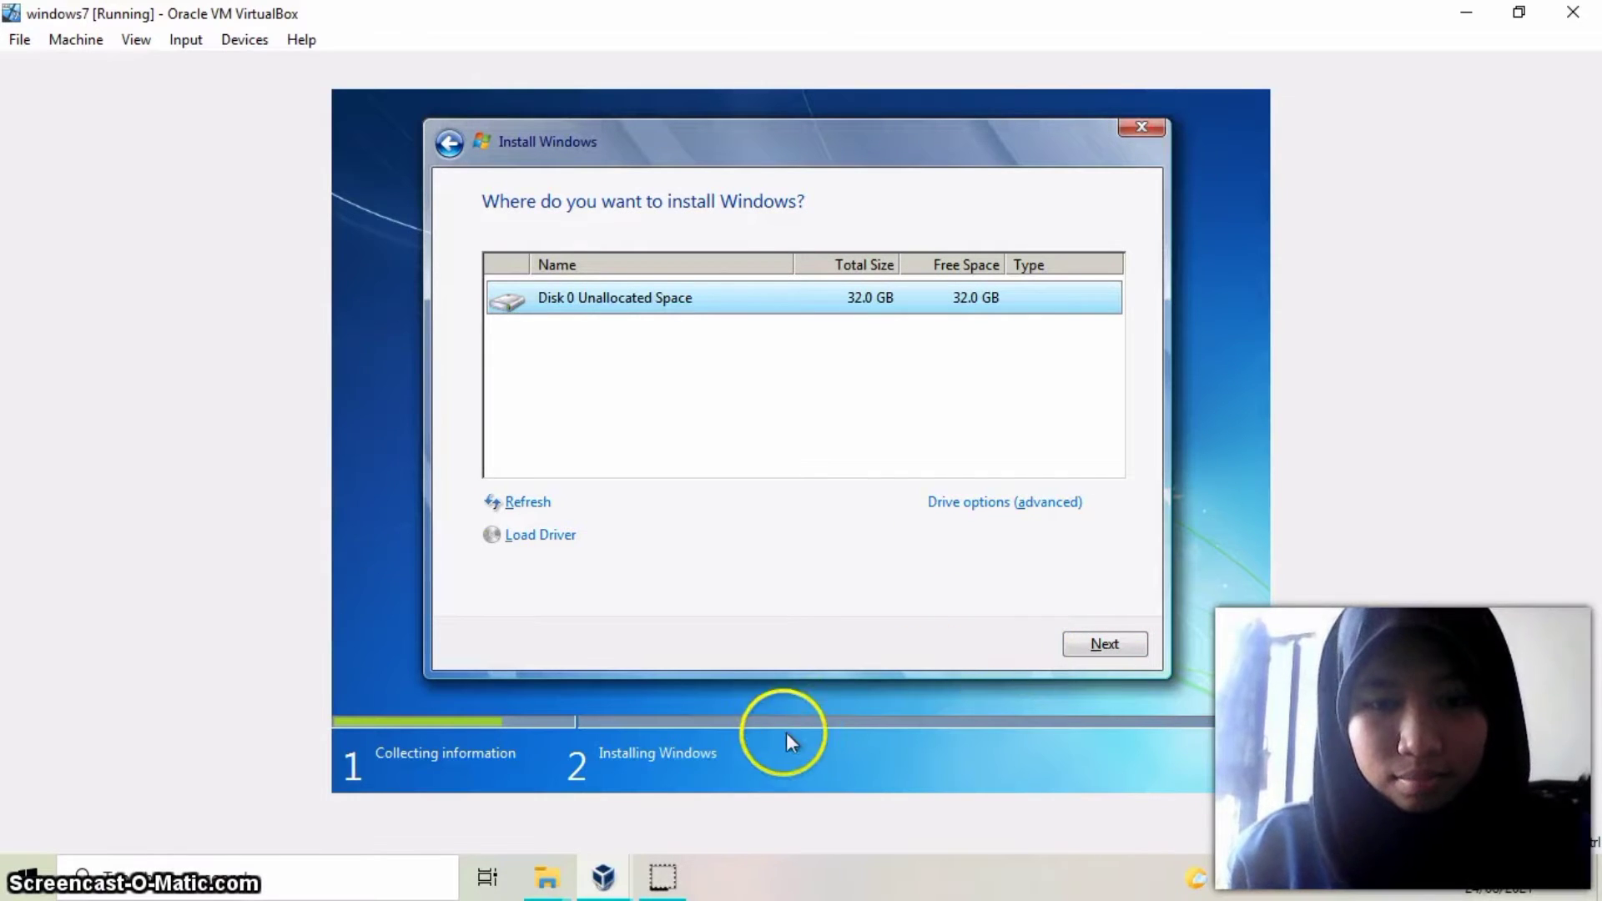
# Create a 20000 MB partition on Disk 0, allow the additional system partition, and install Windows on Disk 0 Partition 2
pyautogui.click(1044, 511)
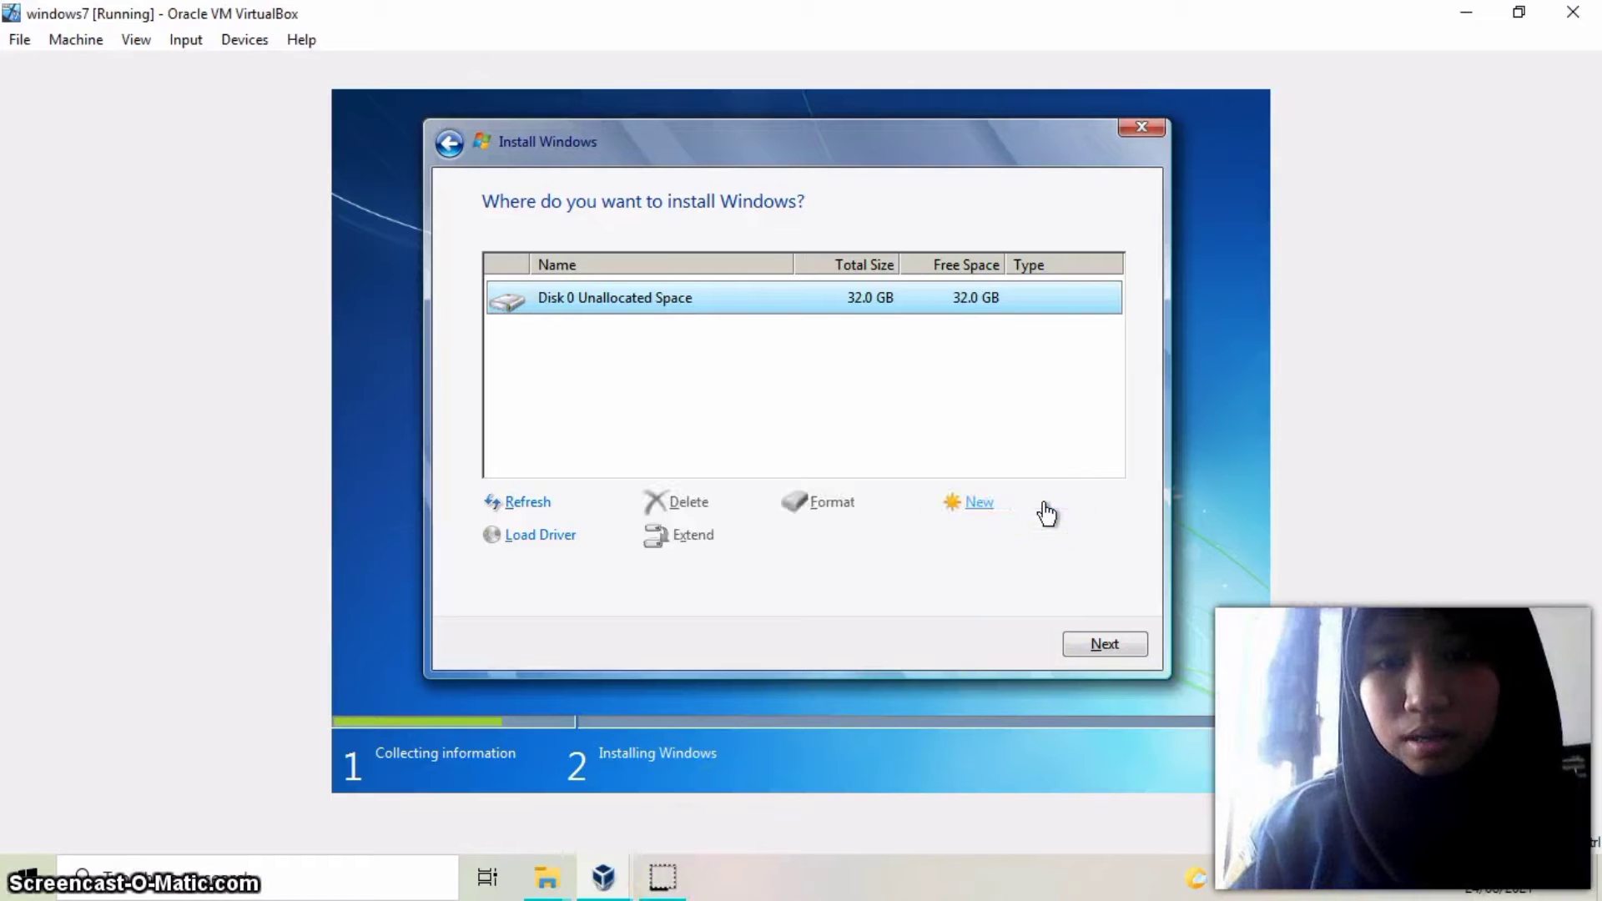
pyautogui.click(975, 505)
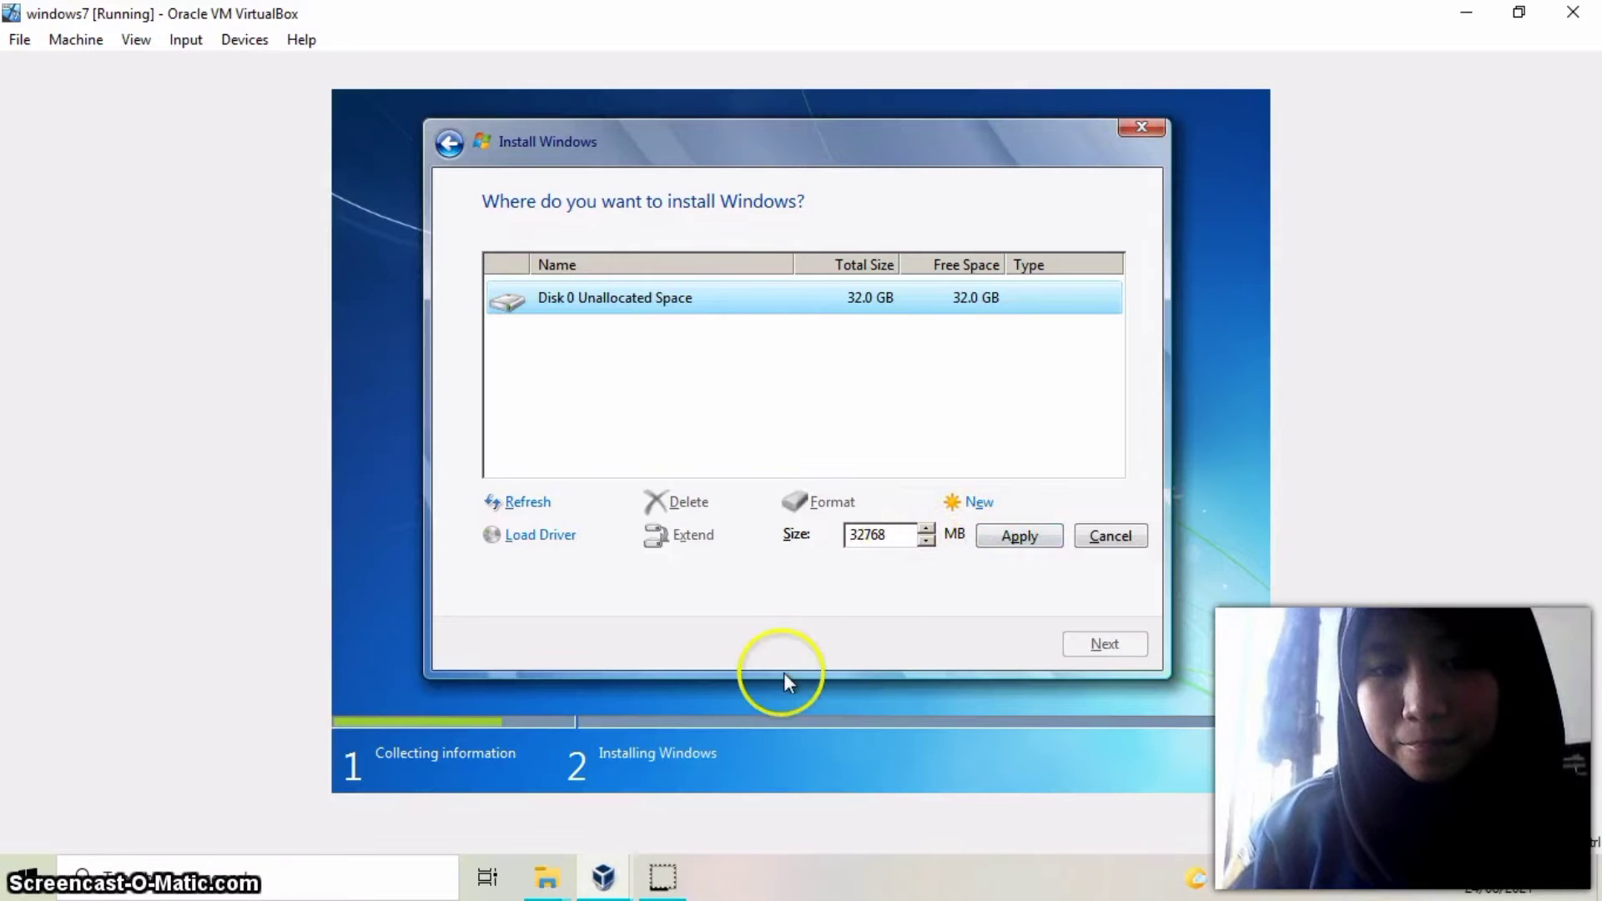
pyautogui.click(670, 875)
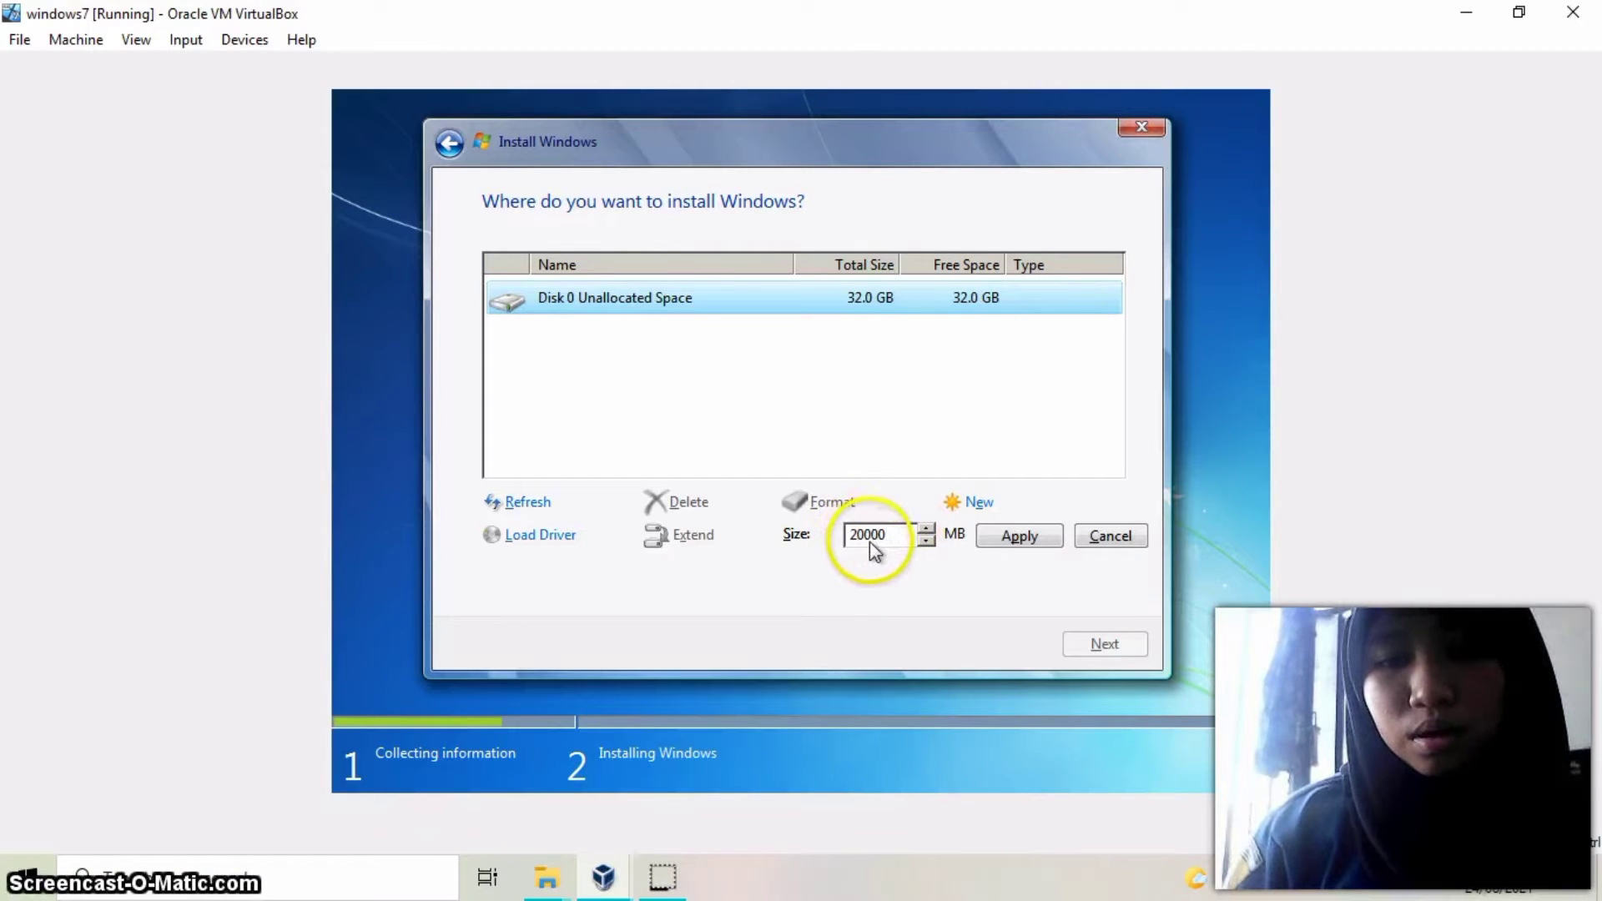
pyautogui.click(1012, 538)
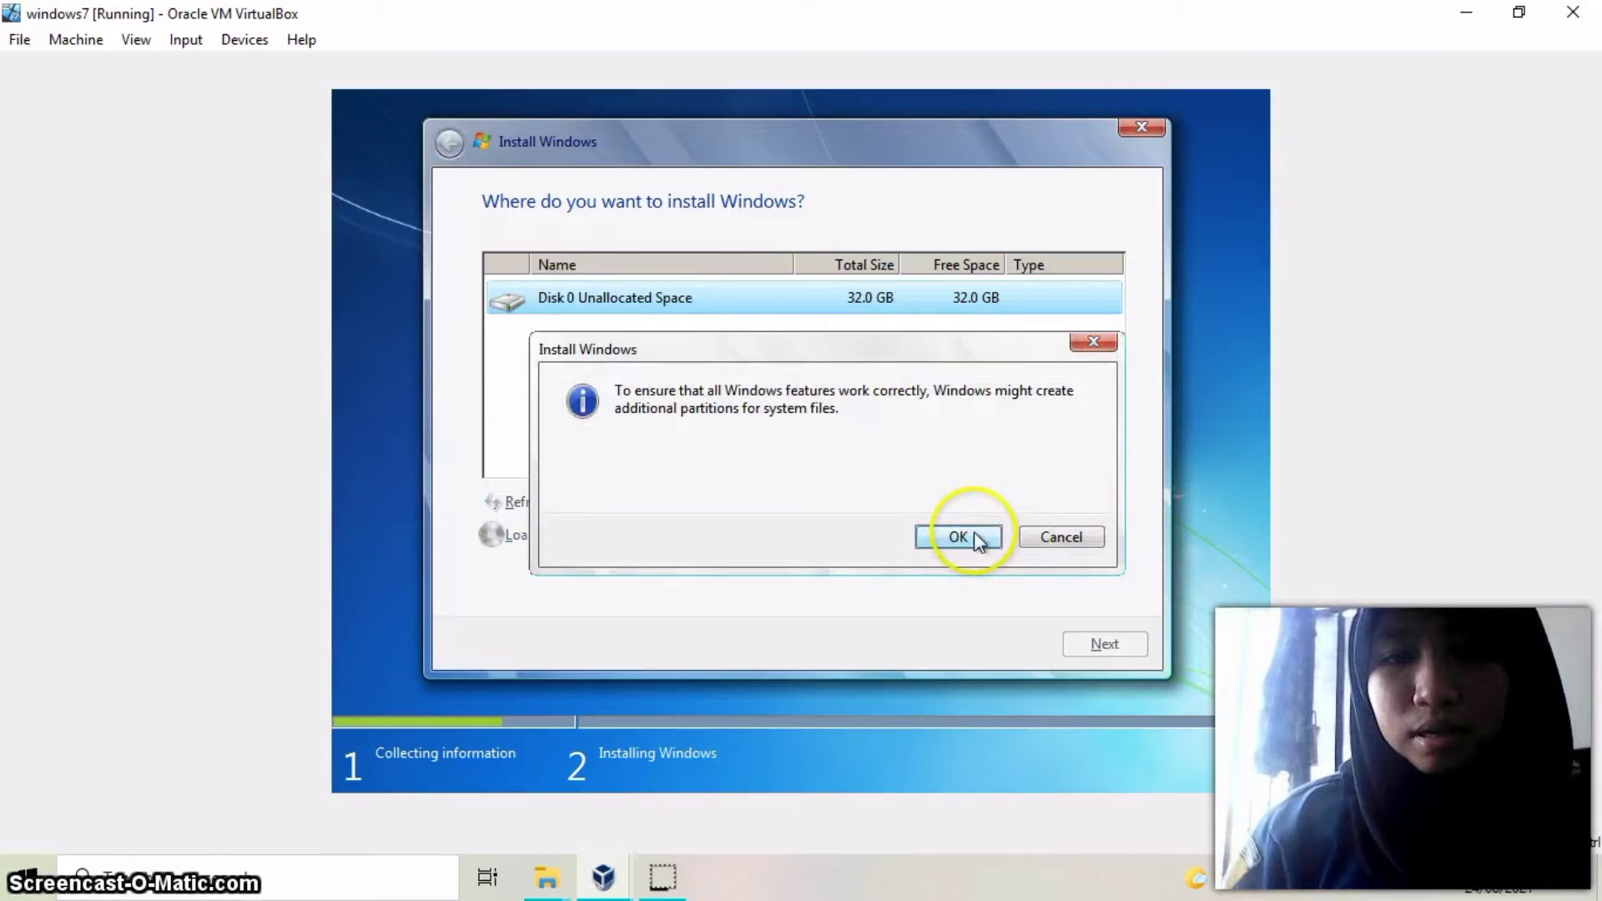
pyautogui.click(974, 538)
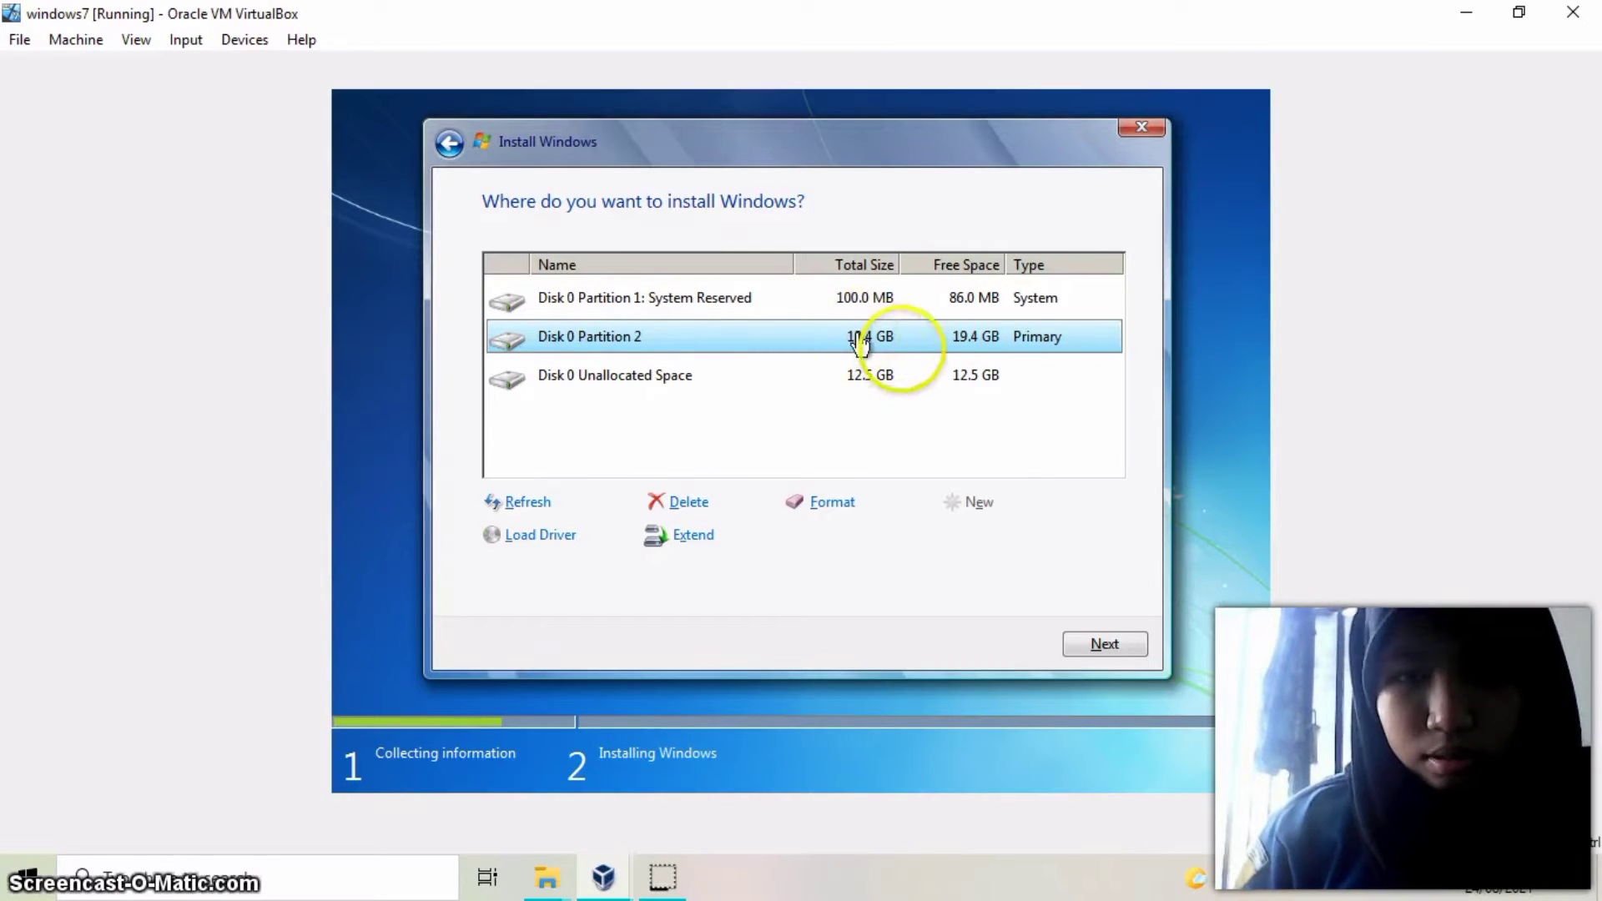
pyautogui.click(1111, 644)
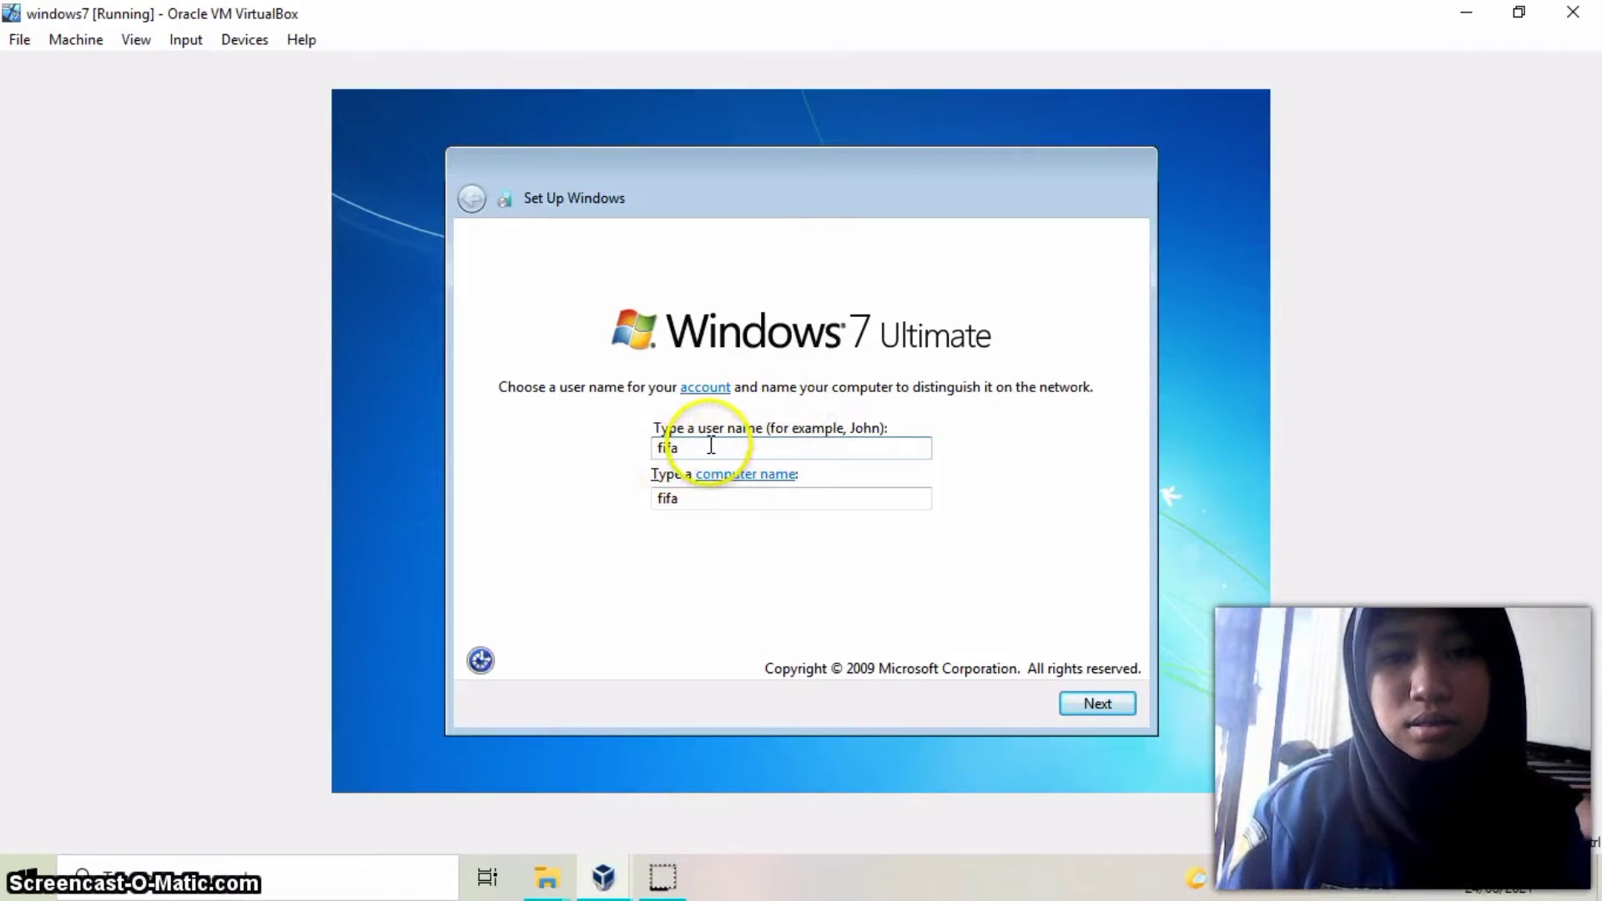
# Set the computer name to the user name followed by -PC, and continue with the account password left blank
pyautogui.doubleClick(740, 500)
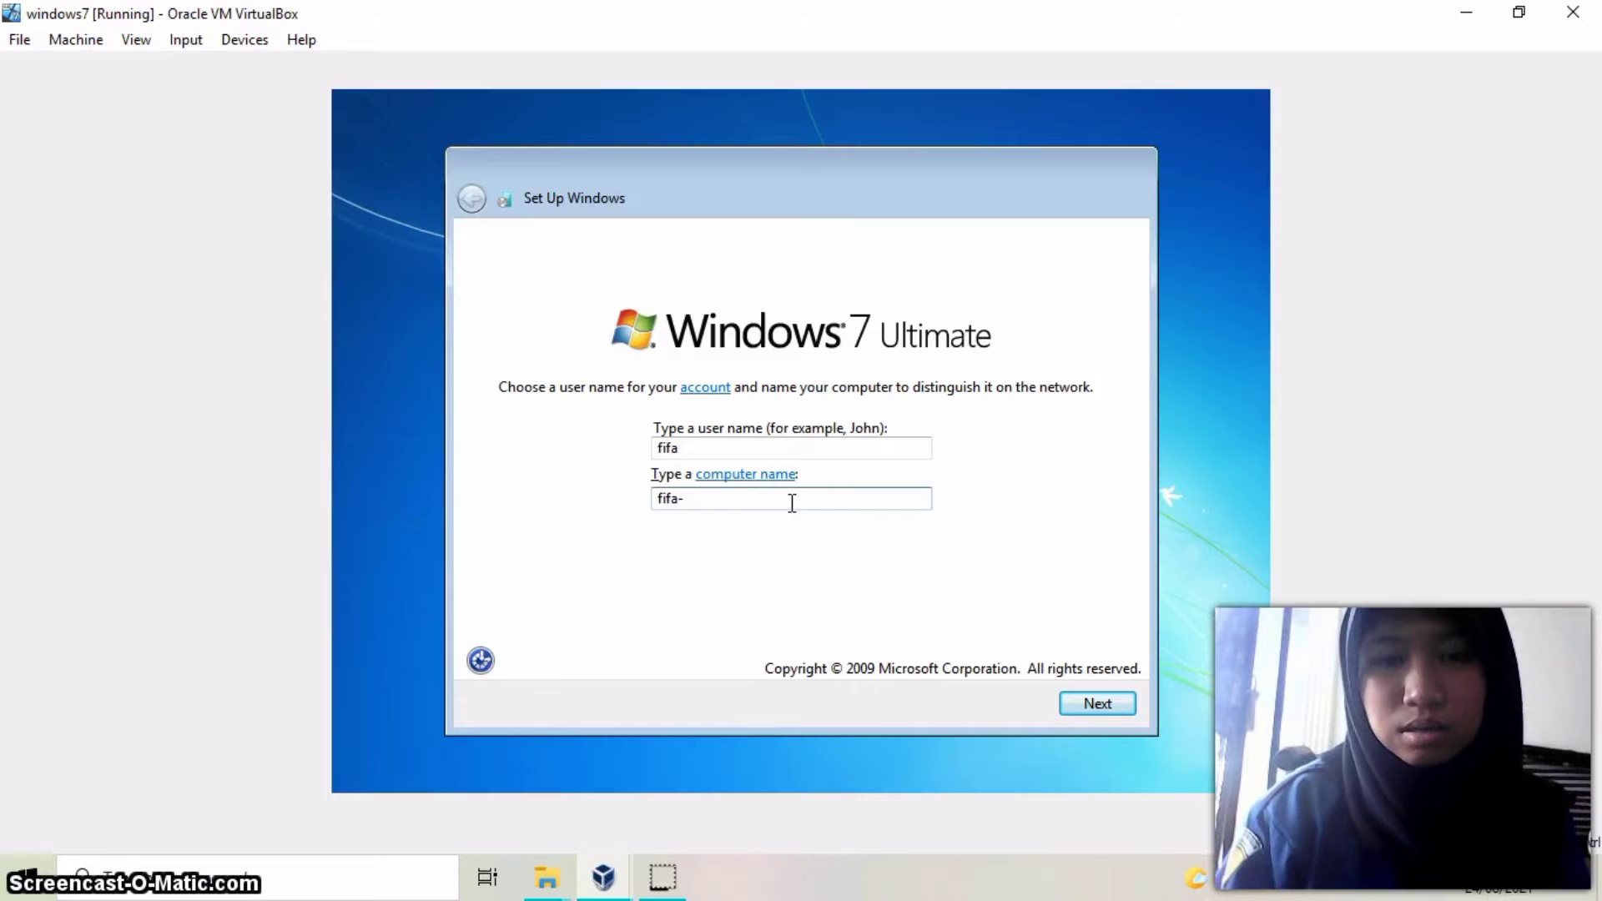
pyautogui.write('C')
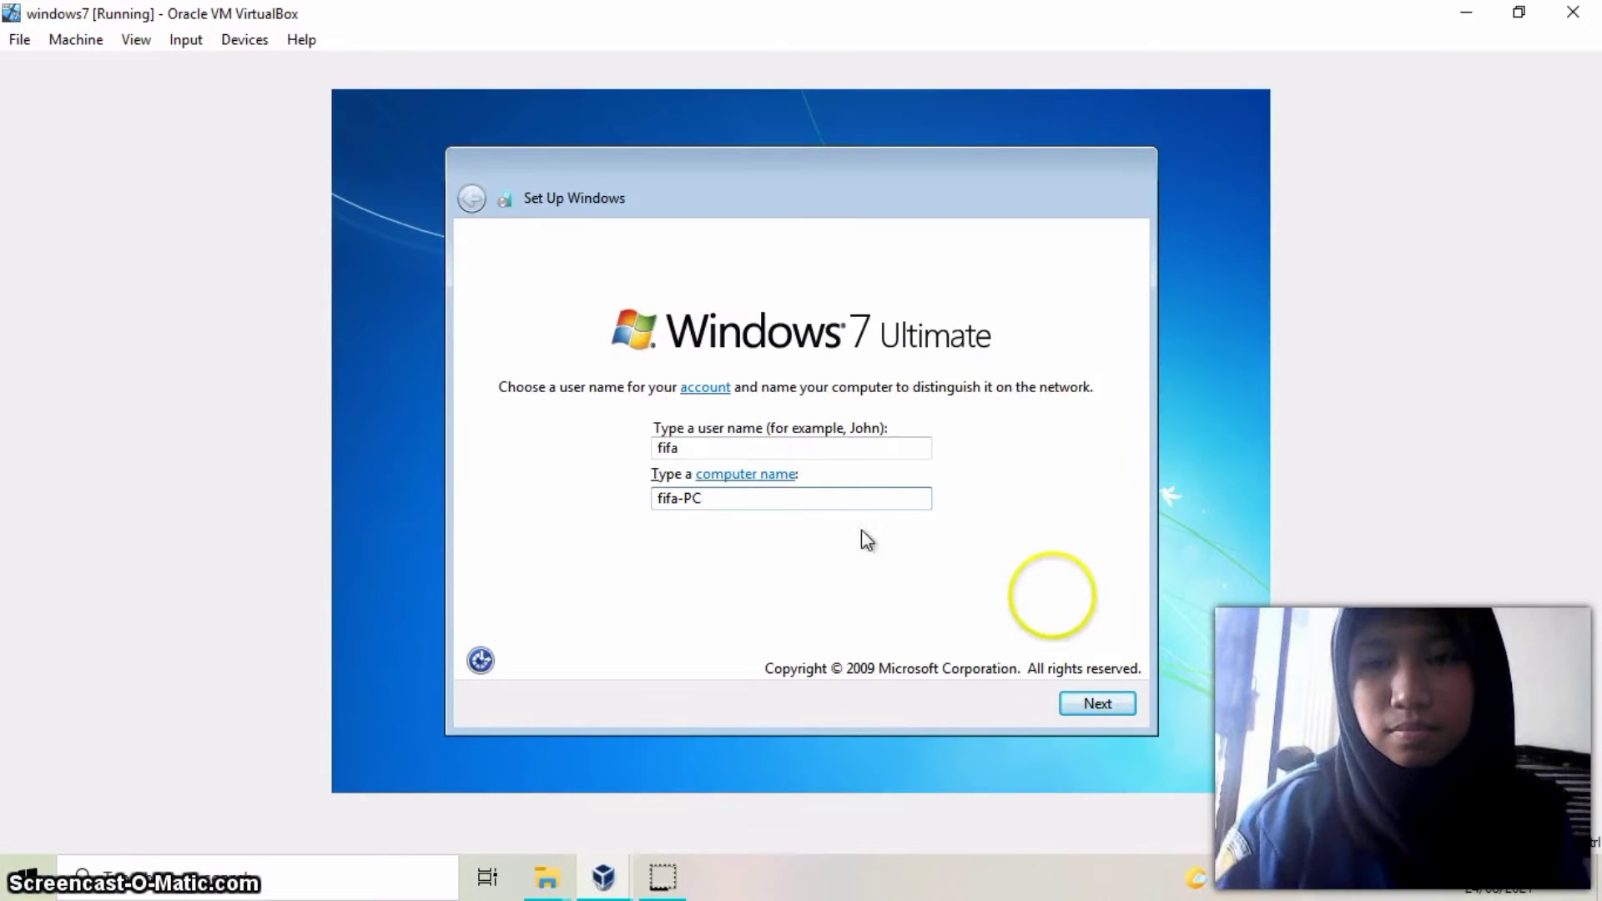
pyautogui.click(1096, 709)
pyautogui.press('capslock')
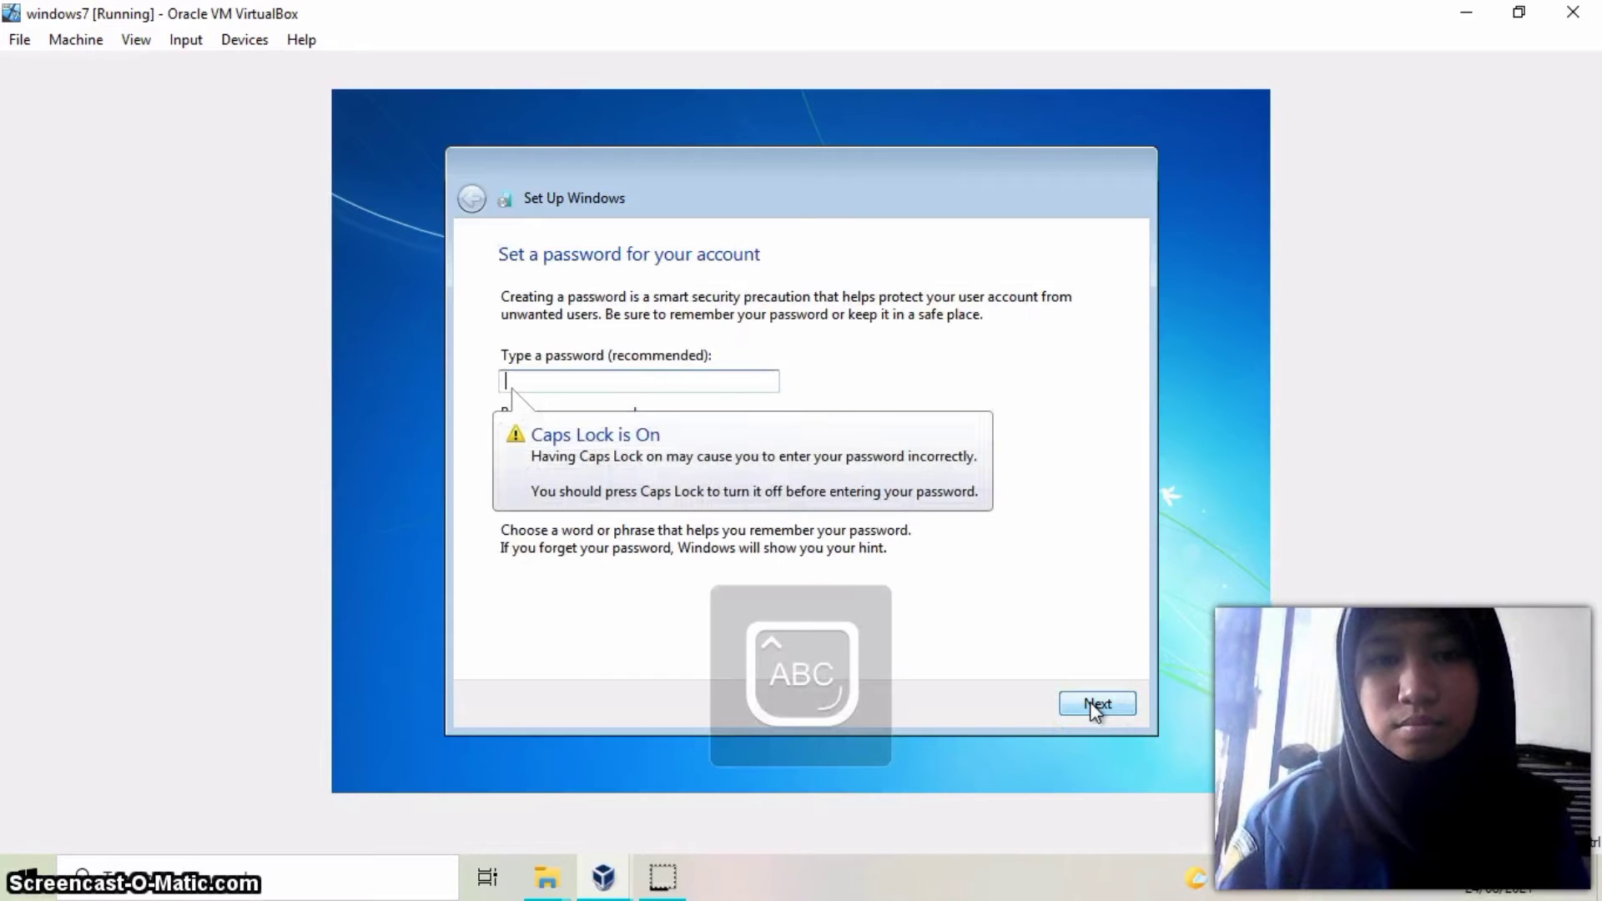
pyautogui.click(1083, 707)
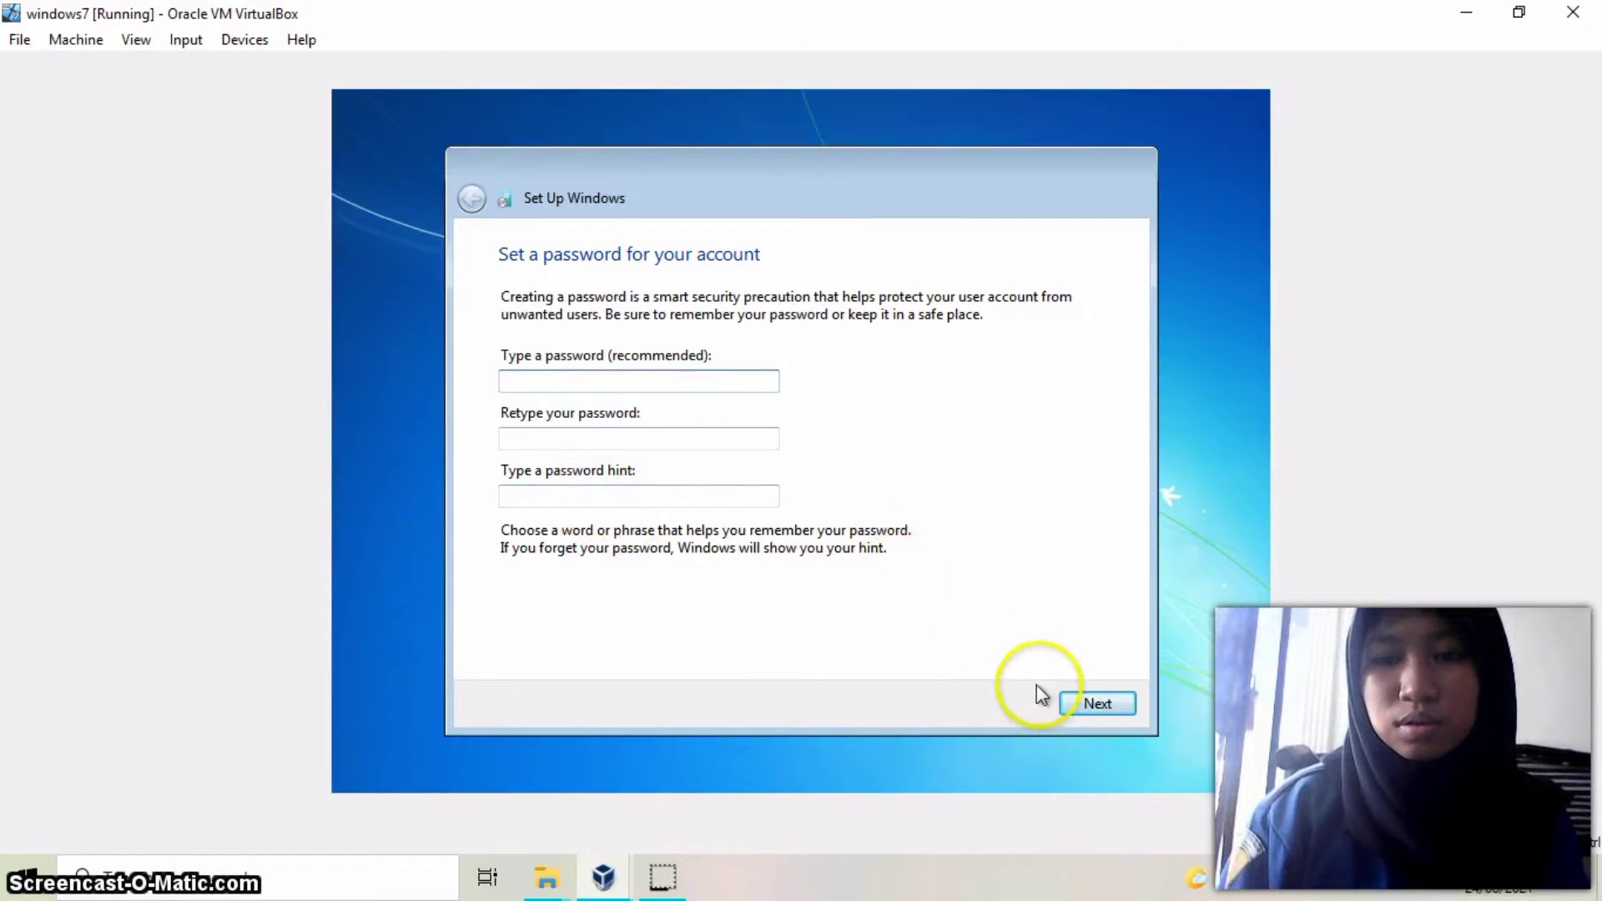
pyautogui.click(1074, 708)
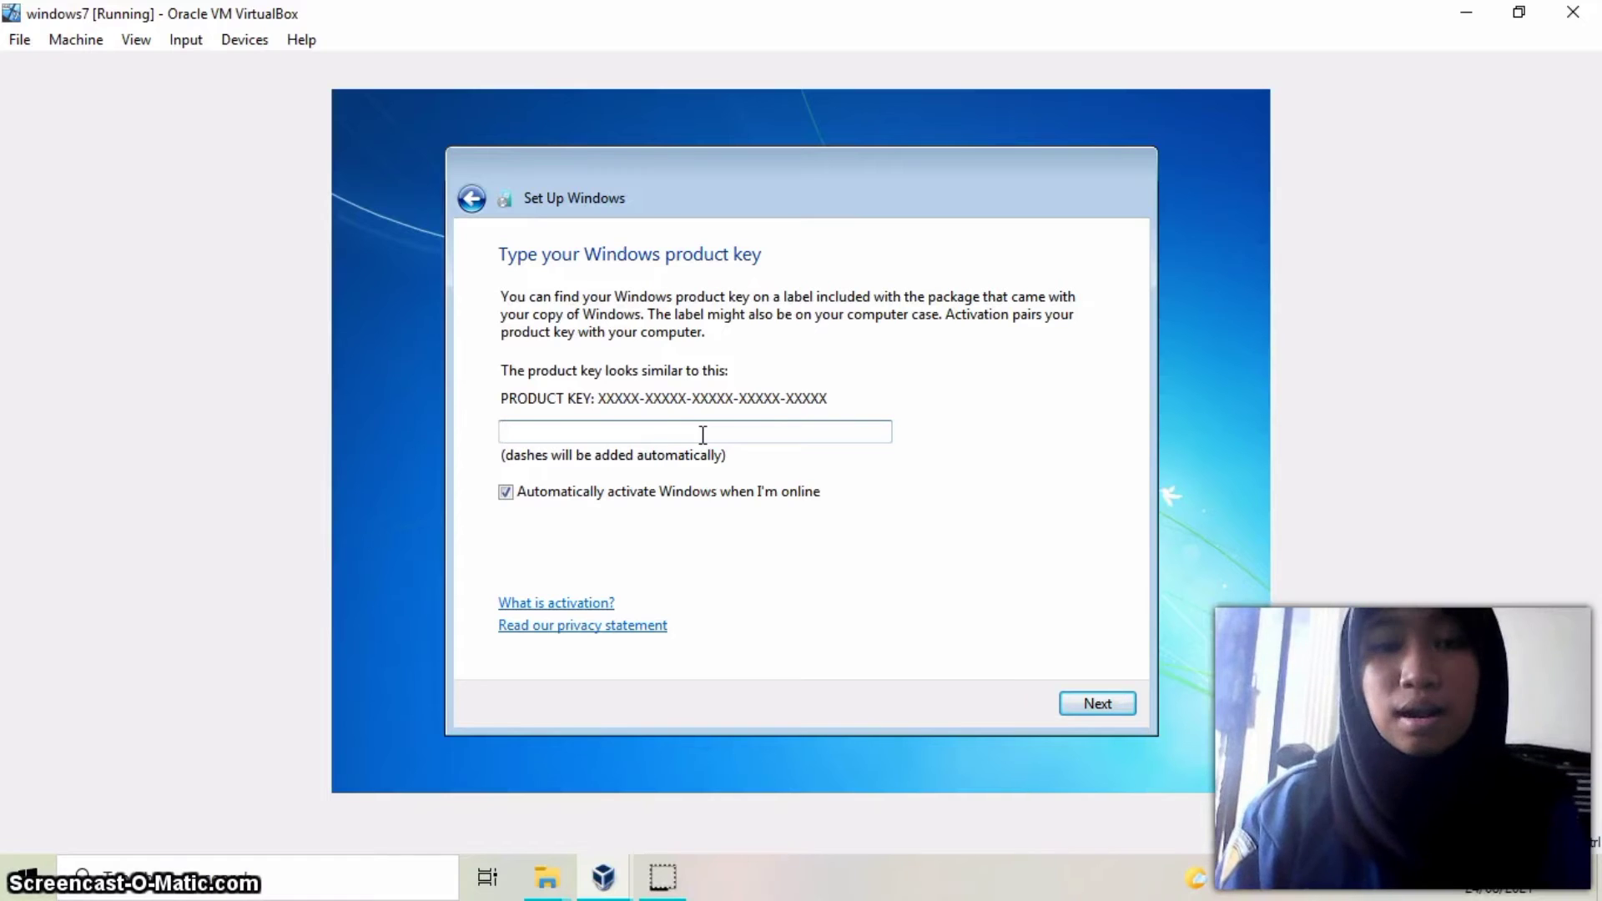
# Enter the Windows product key and choose Ask me later for the automatic protection and update settings
pyautogui.hotkey('ctrl', 'v')
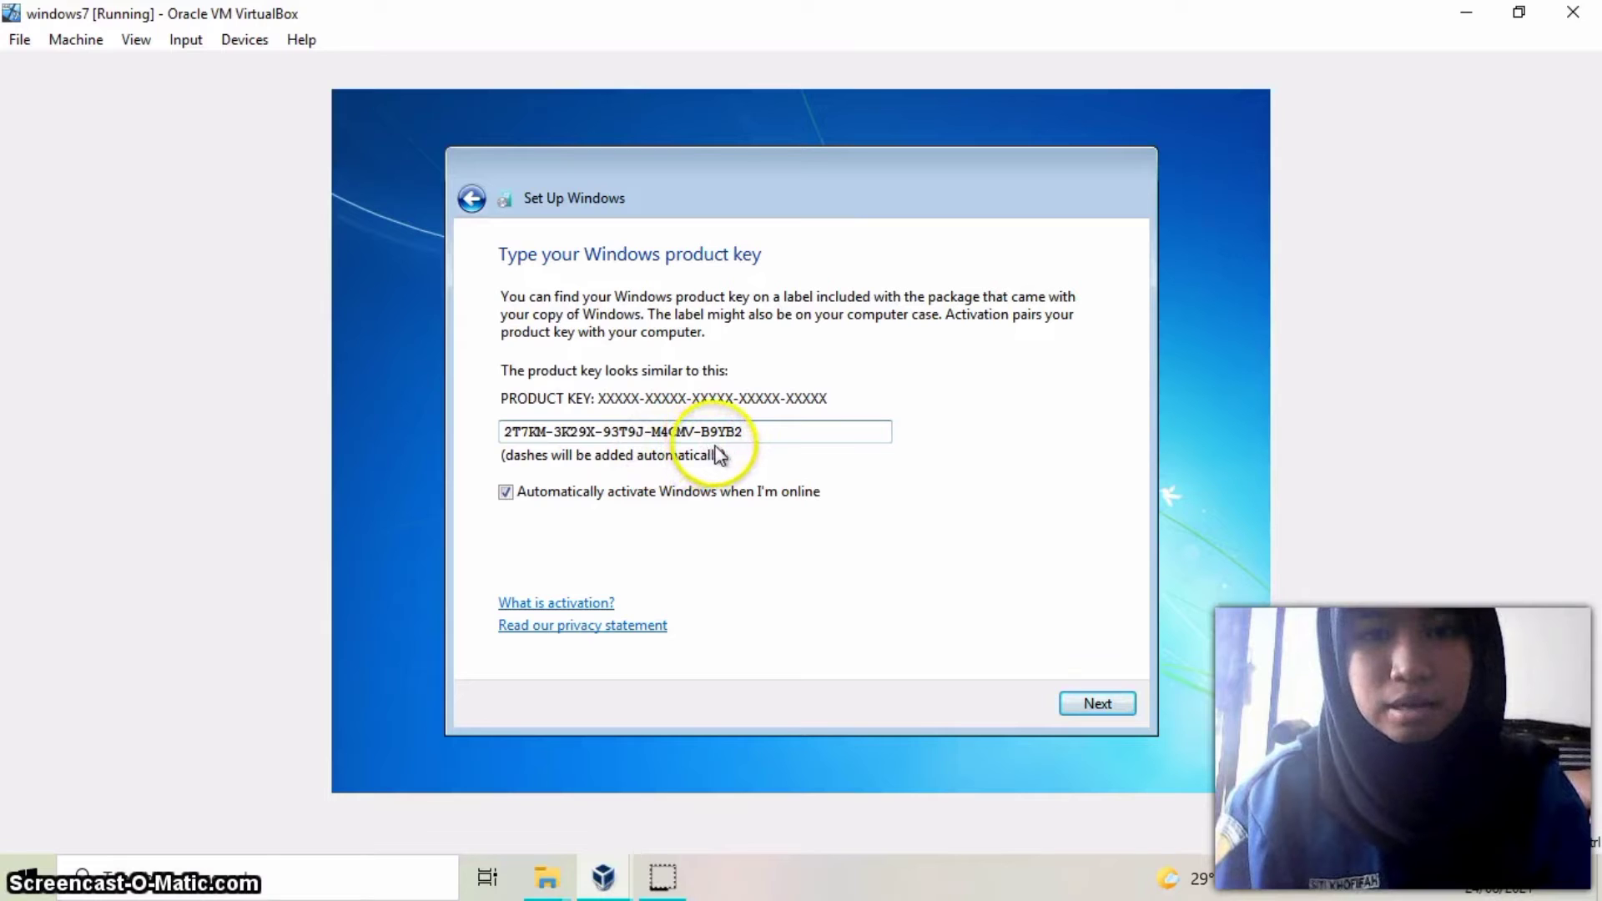
pyautogui.click(1083, 704)
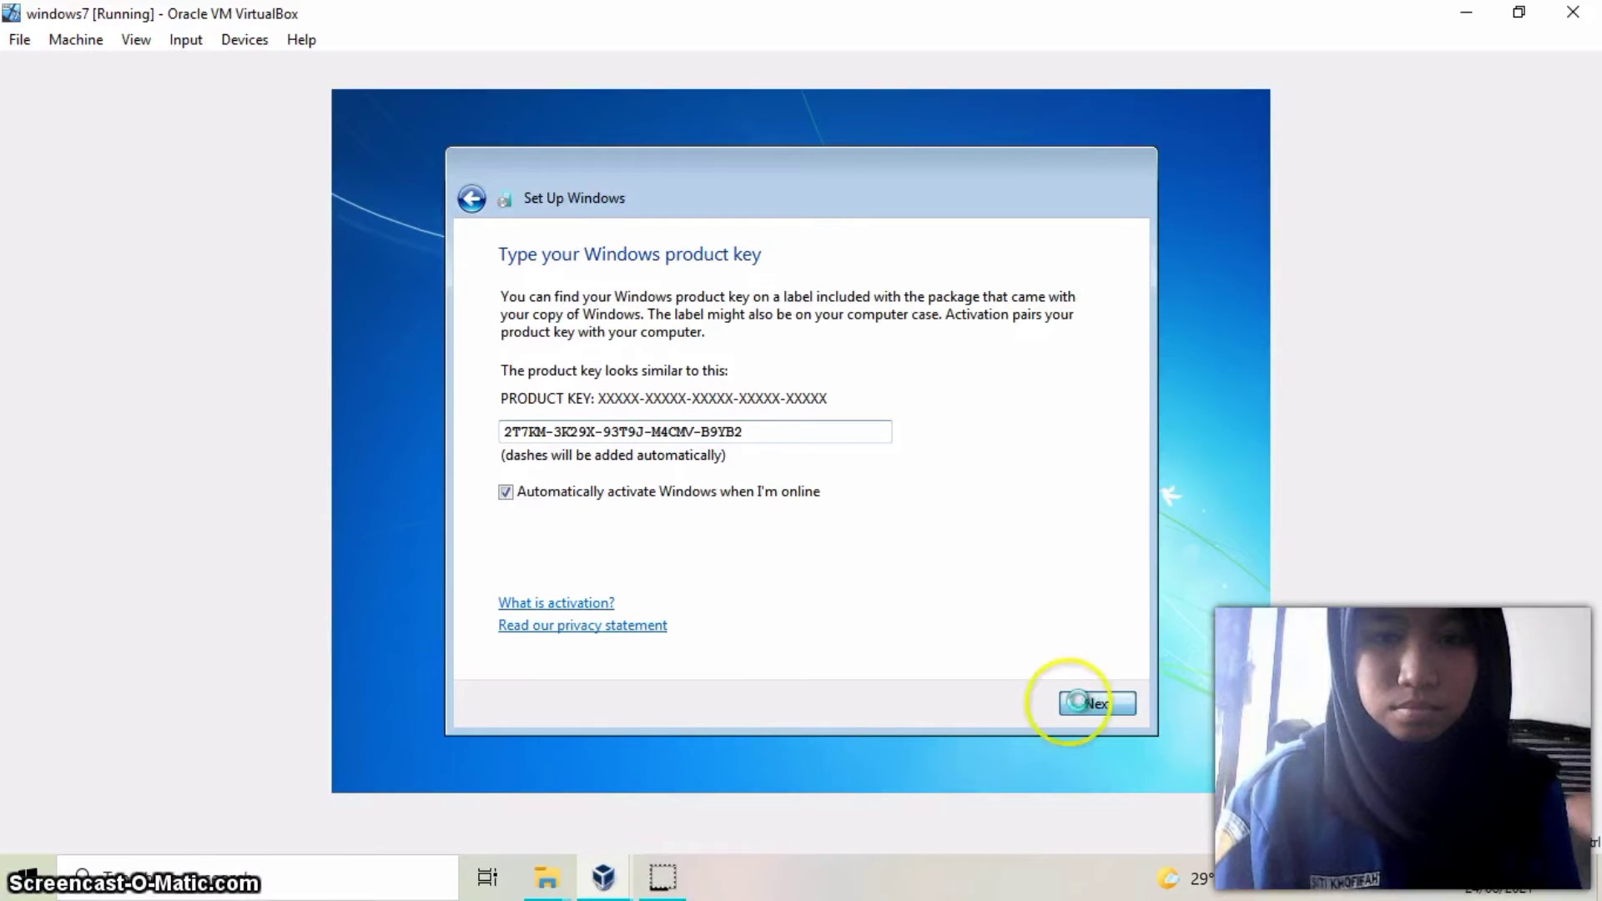
pyautogui.click(666, 875)
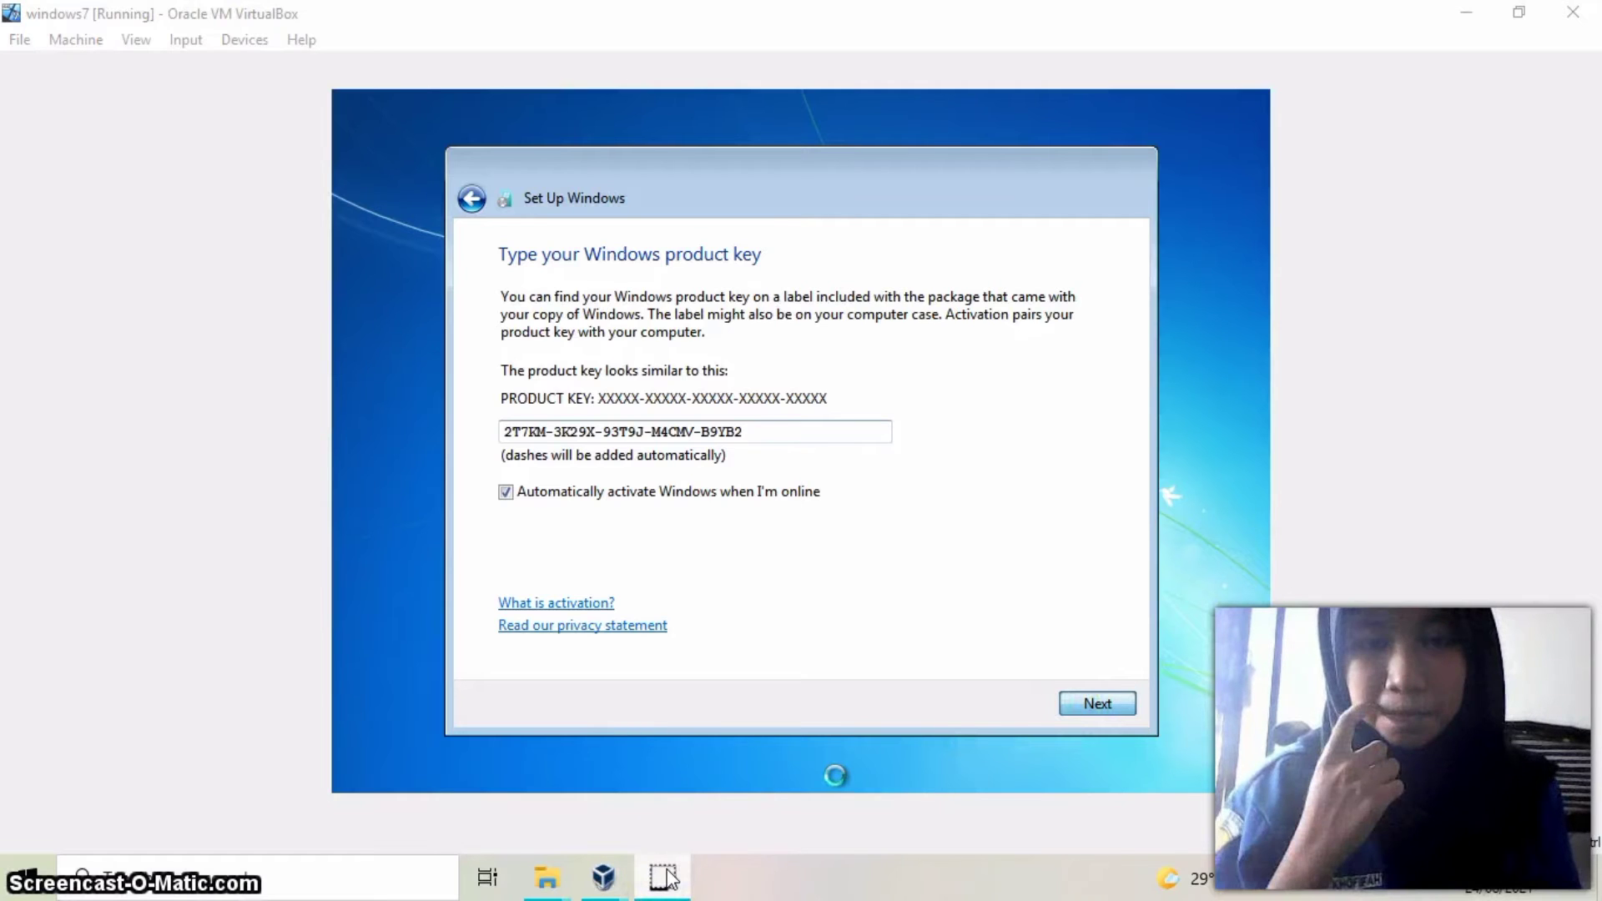
pyautogui.click(476, 555)
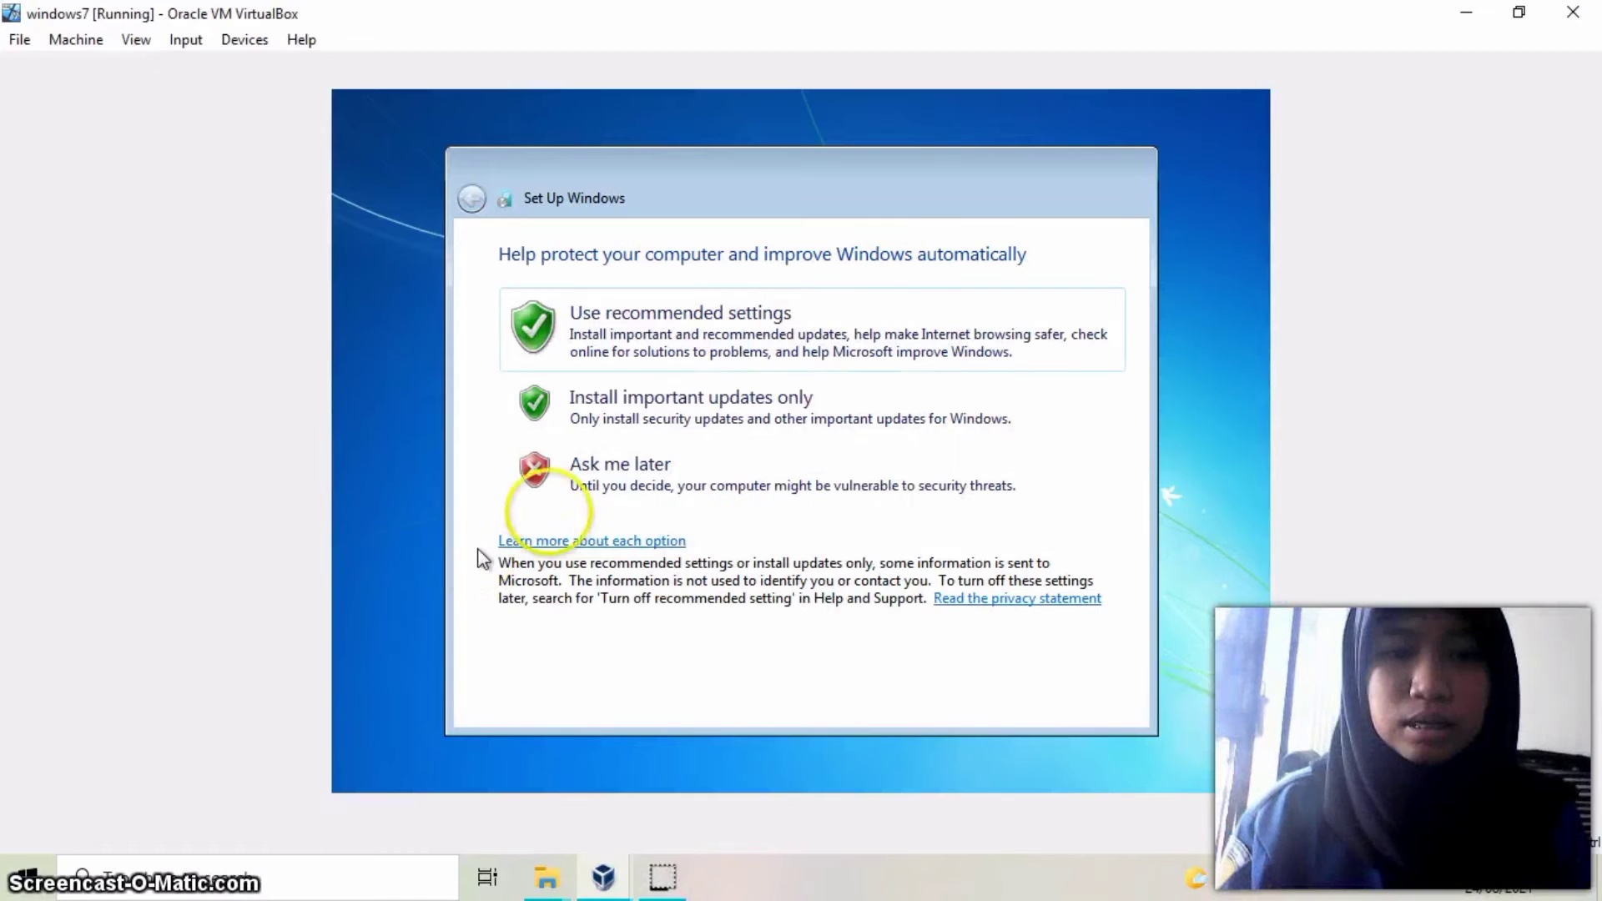
pyautogui.click(589, 472)
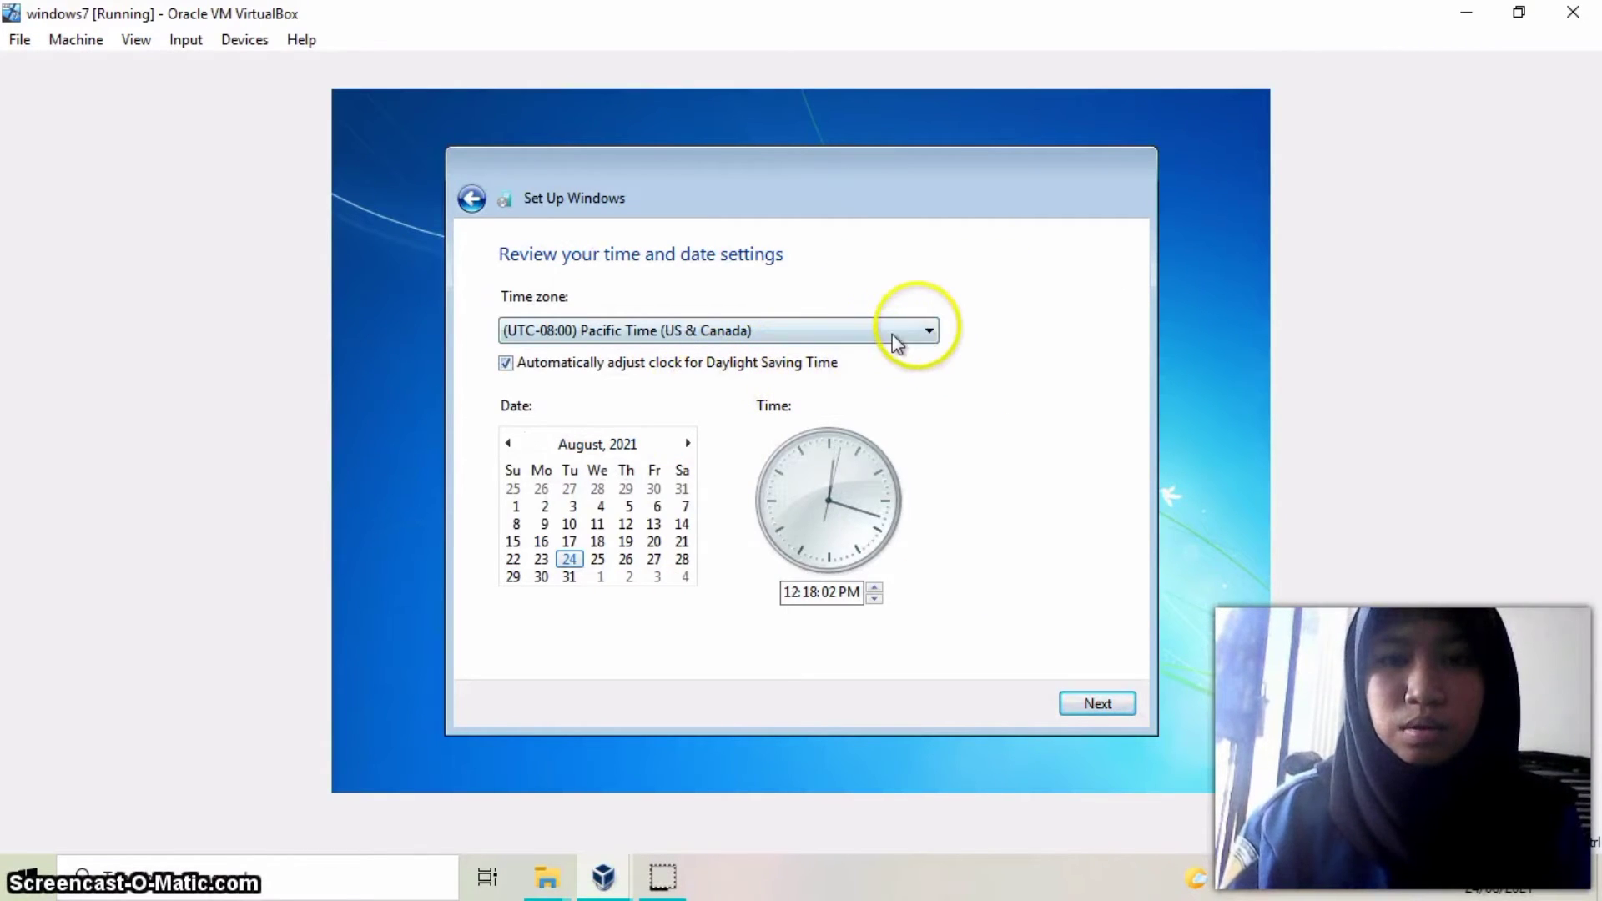
# Set the time zone to (UTC+07:00) Bangkok, Hanoi, Jakarta and choose Public network as the computer's location
pyautogui.click(929, 330)
pyautogui.moveTo(929, 184); pyautogui.dragTo(929, 452)
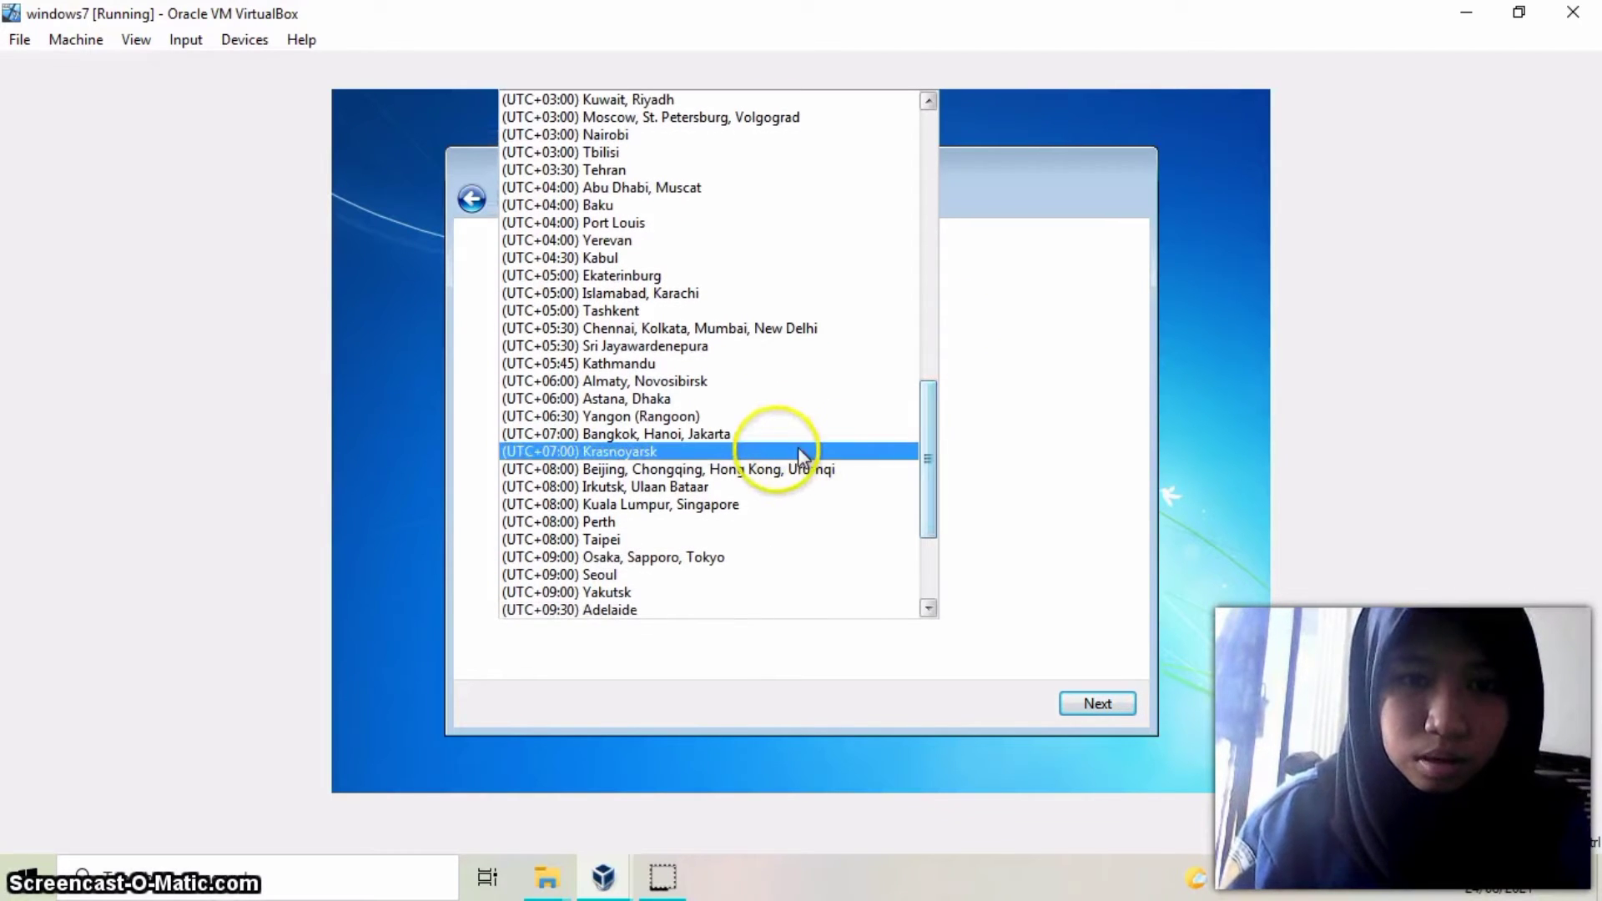
pyautogui.click(722, 437)
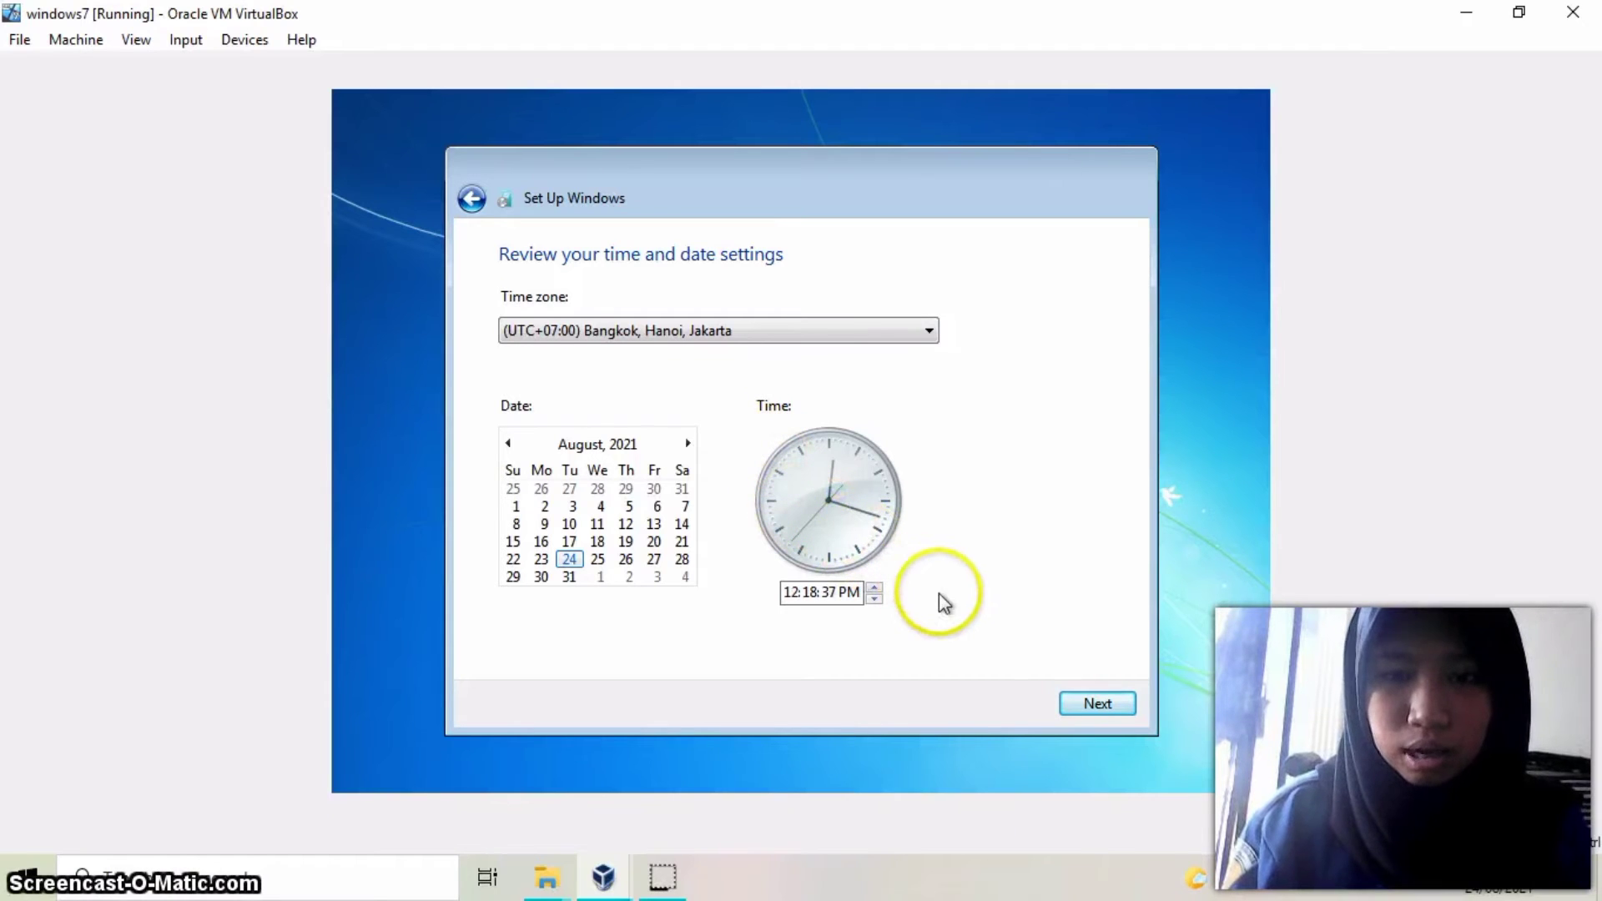
pyautogui.click(1070, 703)
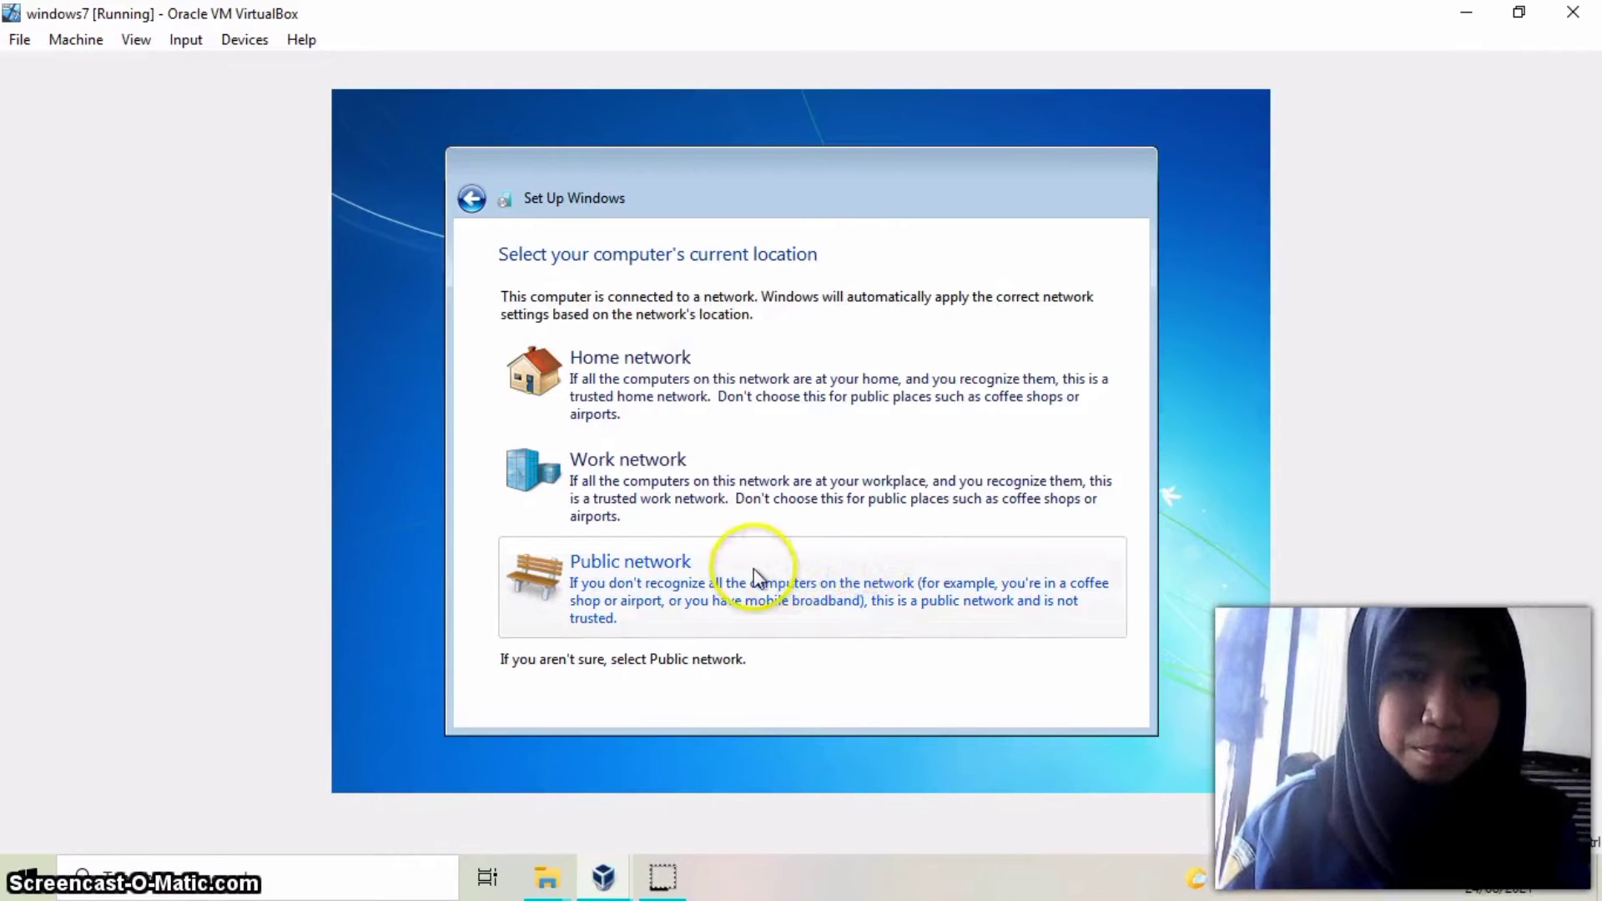
pyautogui.click(679, 561)
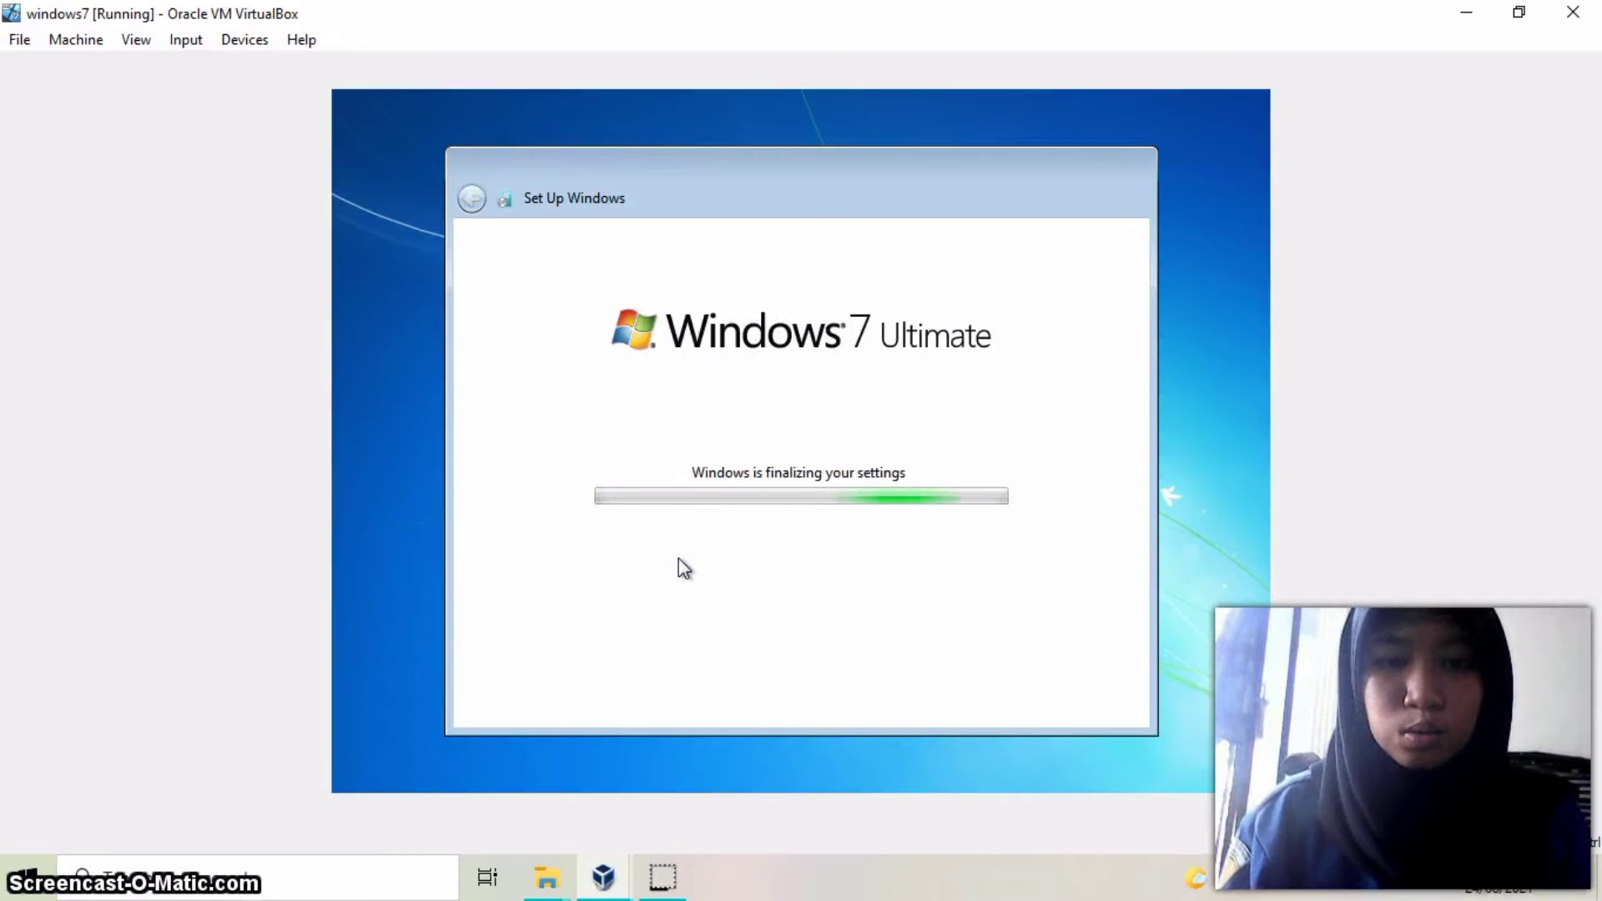
pyautogui.click(687, 619)
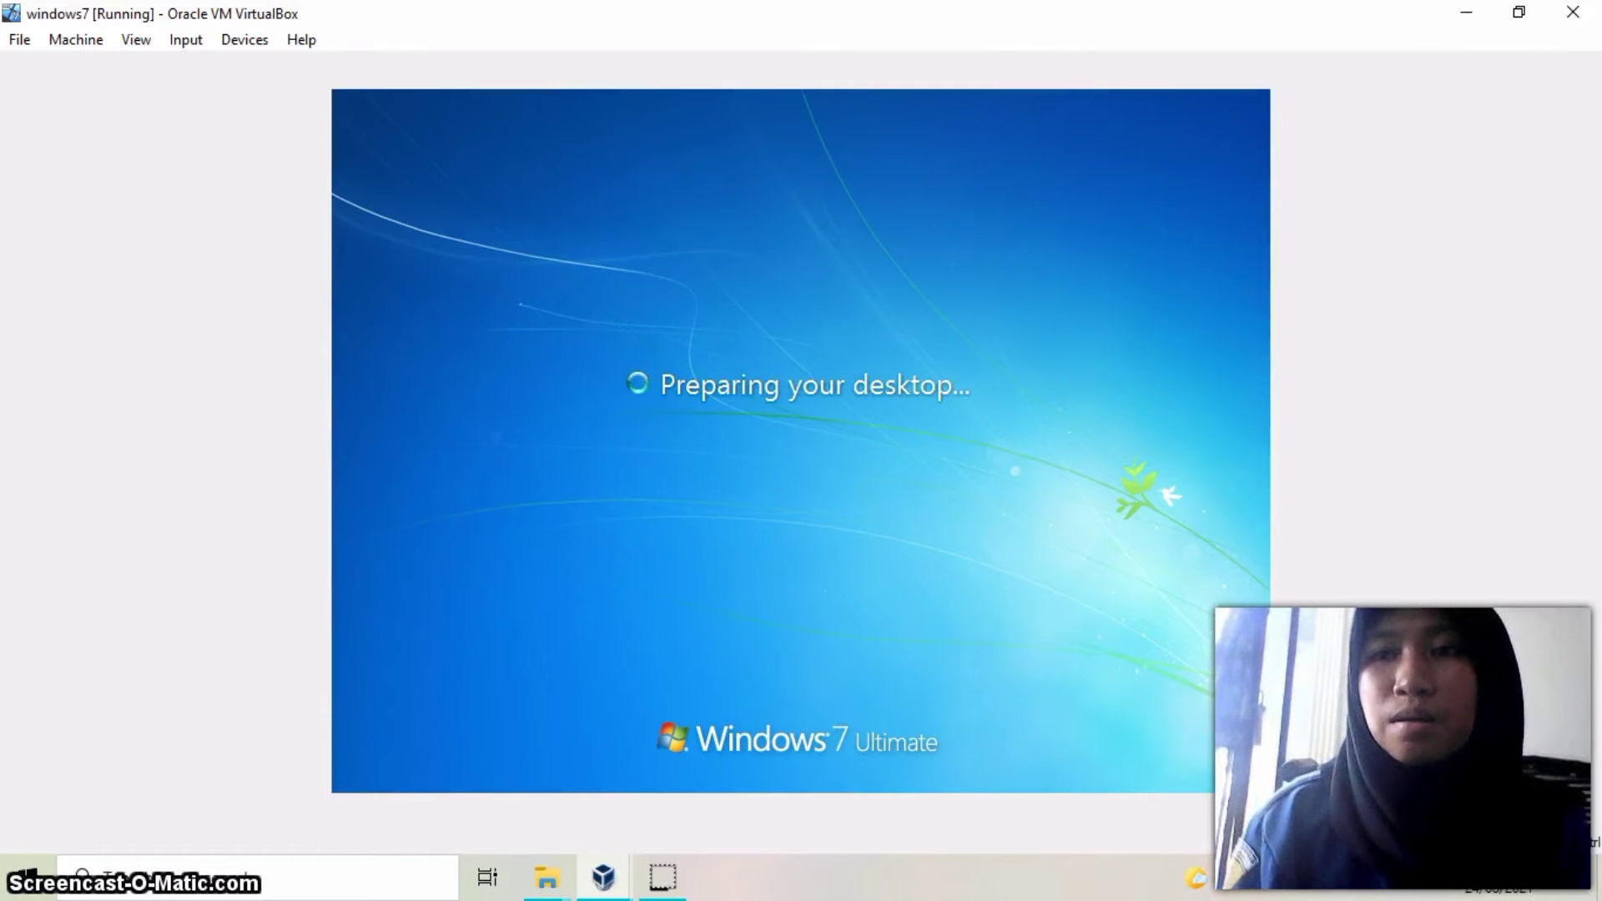
# Attach Adapter 1 of the windows7 machine to the Internal Network intnet with promiscuous mode Allow All
pyautogui.click(1466, 17)
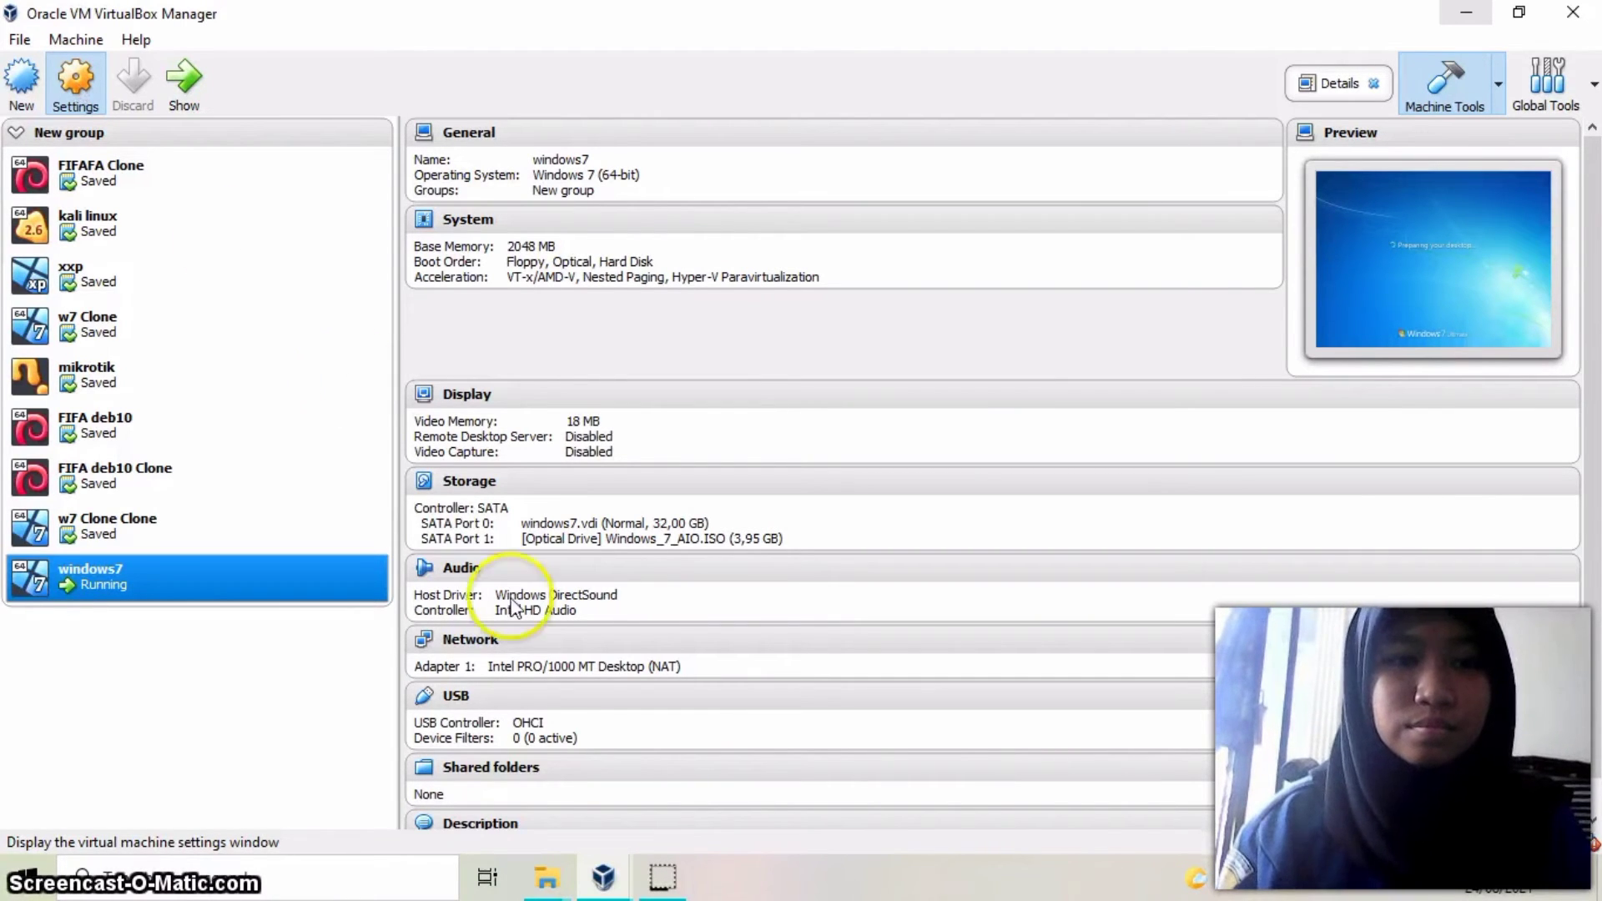
pyautogui.click(662, 878)
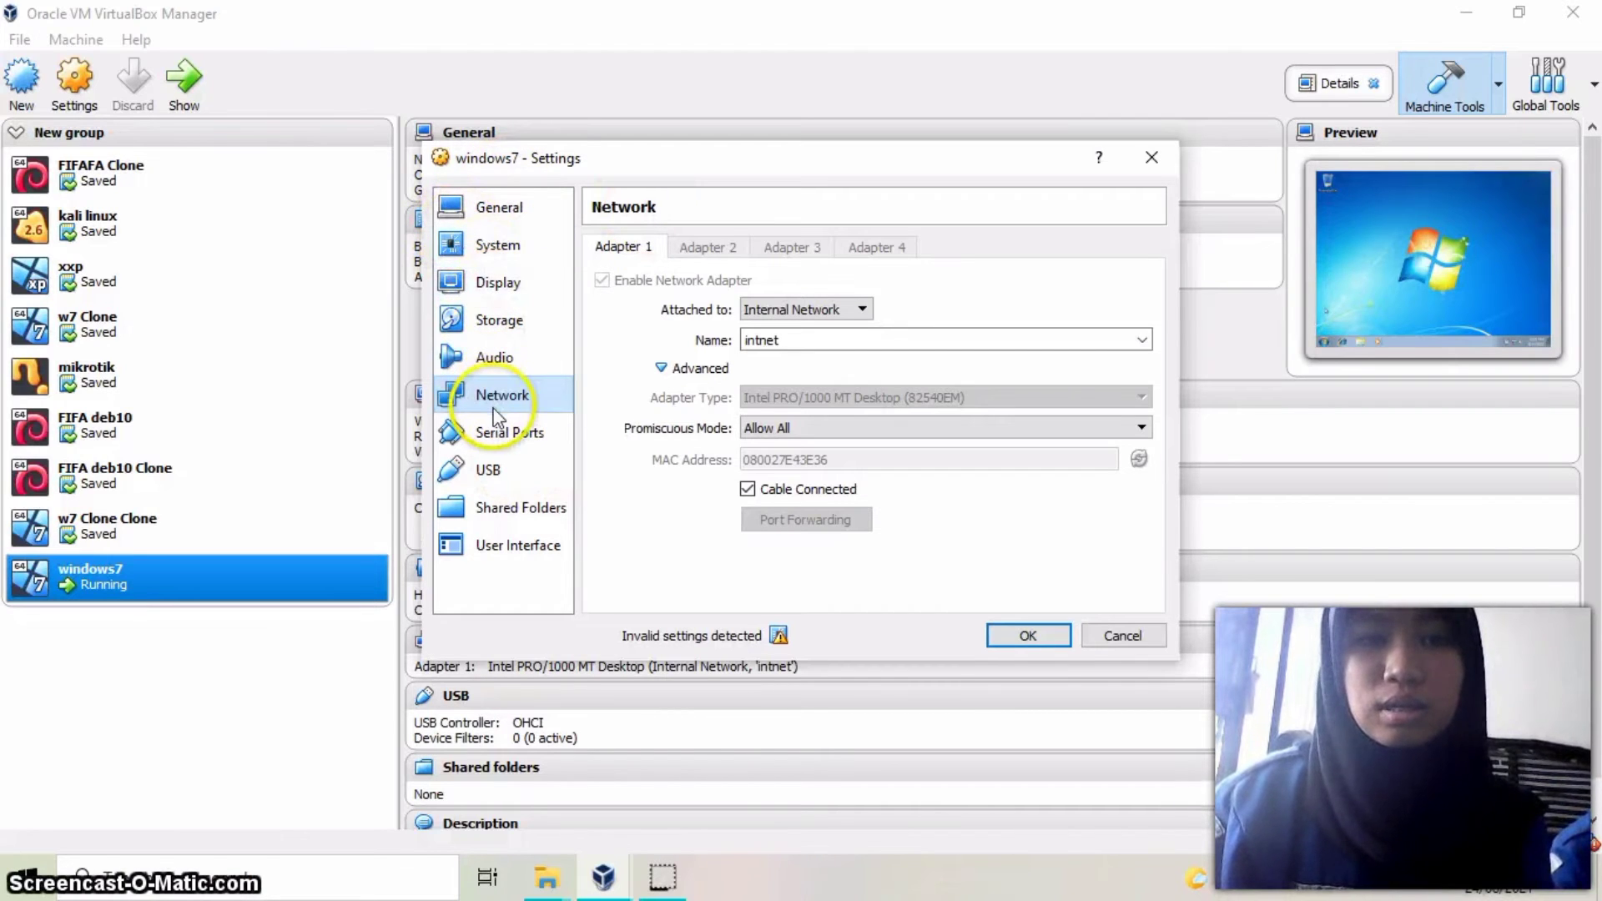
pyautogui.click(524, 408)
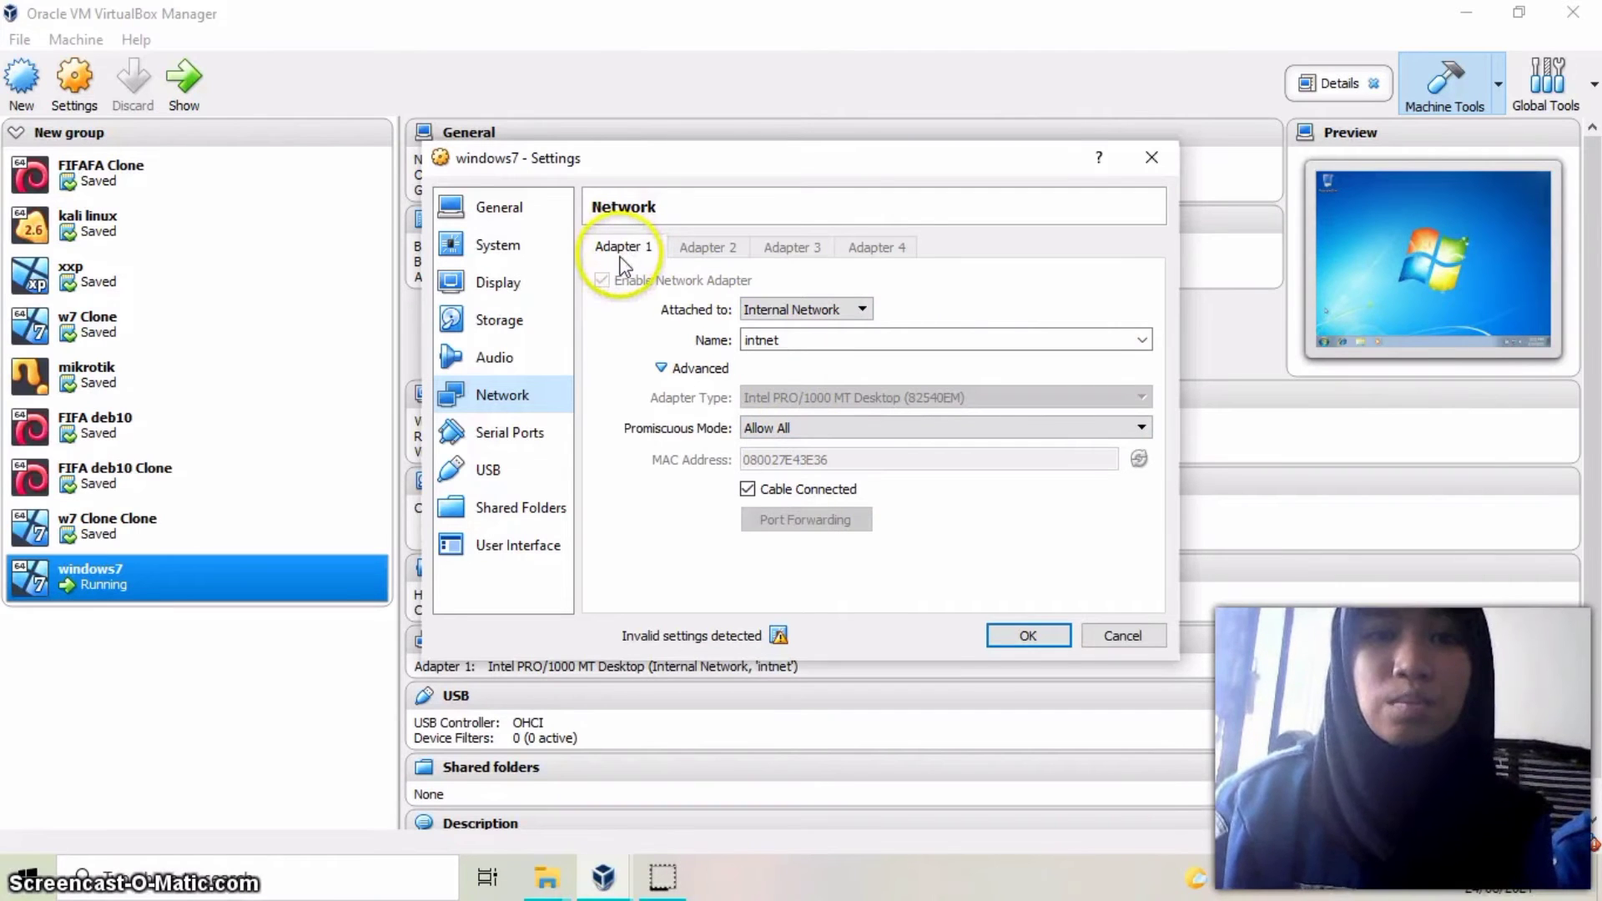
pyautogui.click(780, 311)
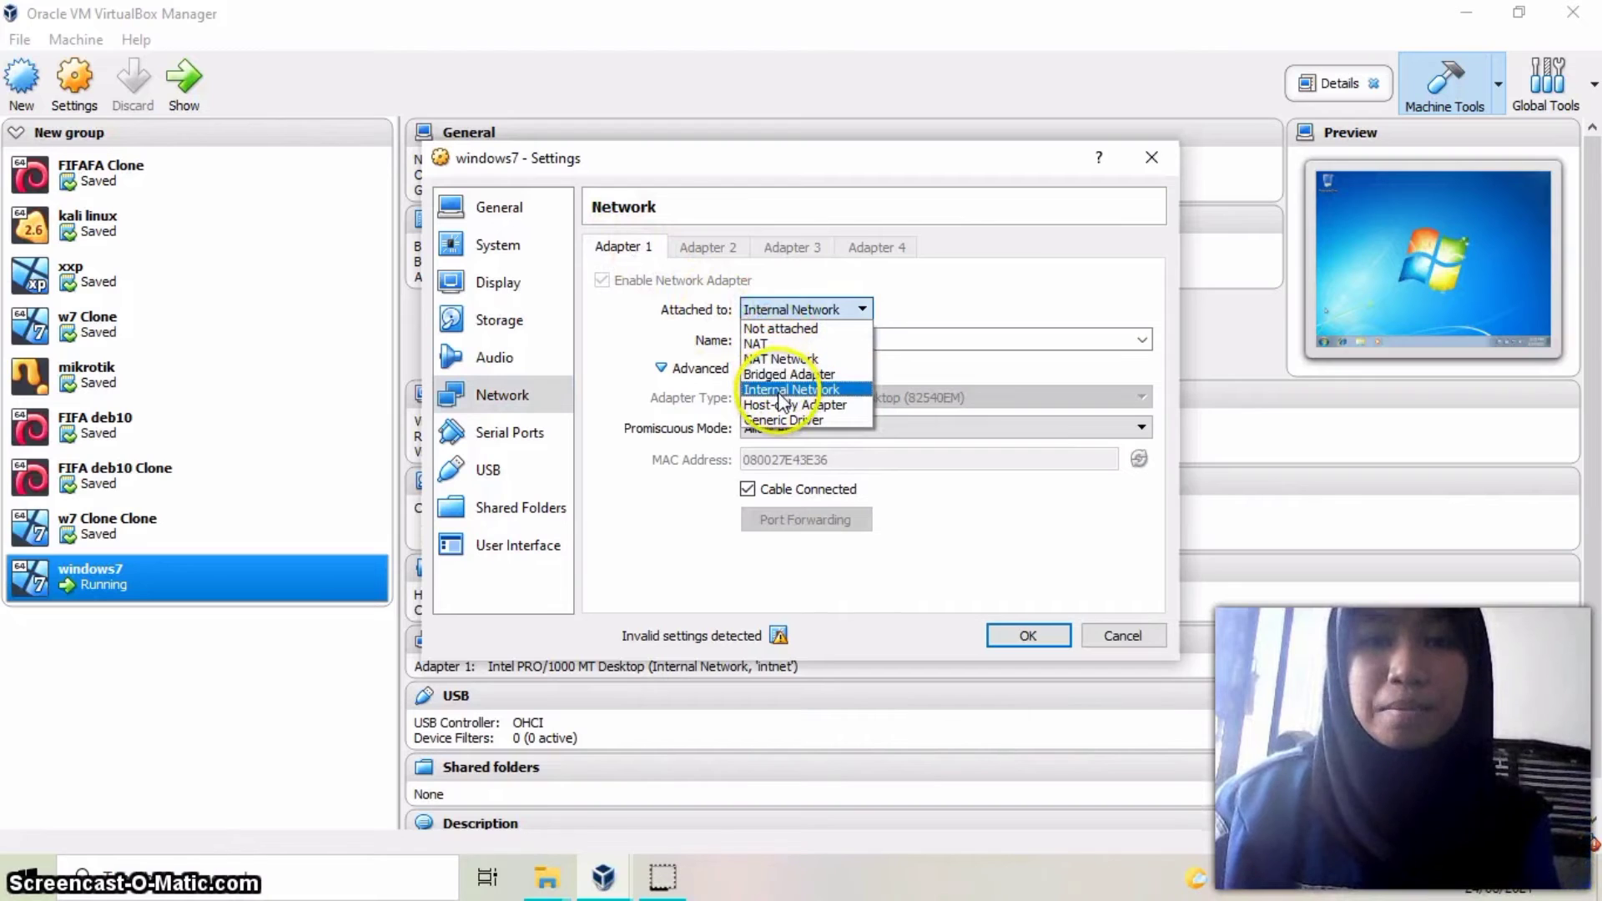
pyautogui.click(671, 284)
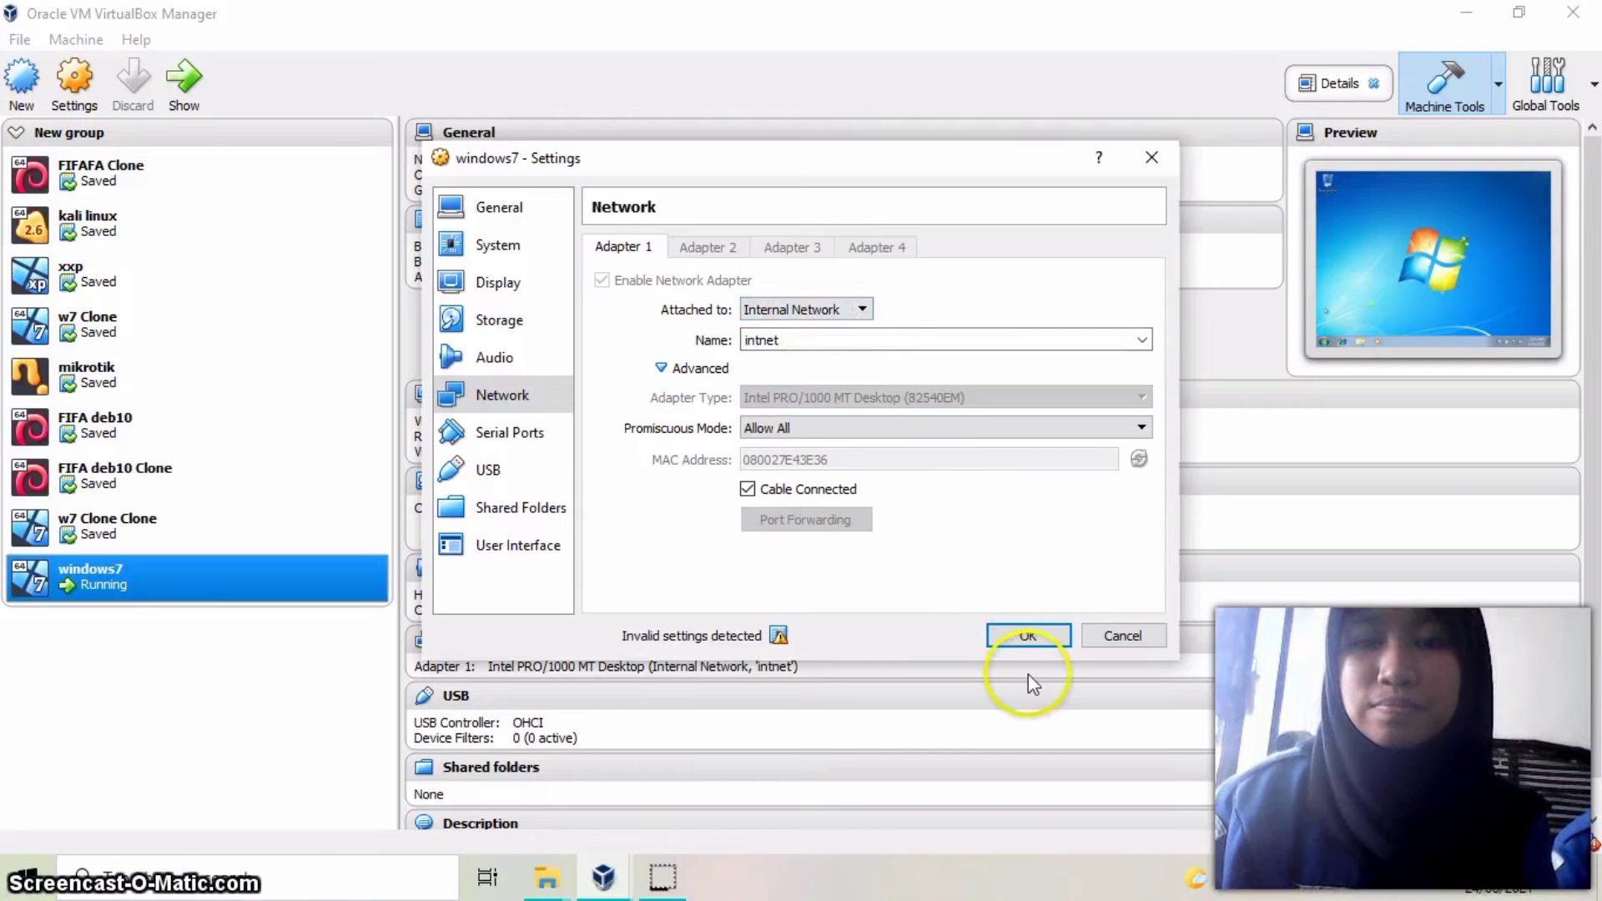
pyautogui.click(1056, 636)
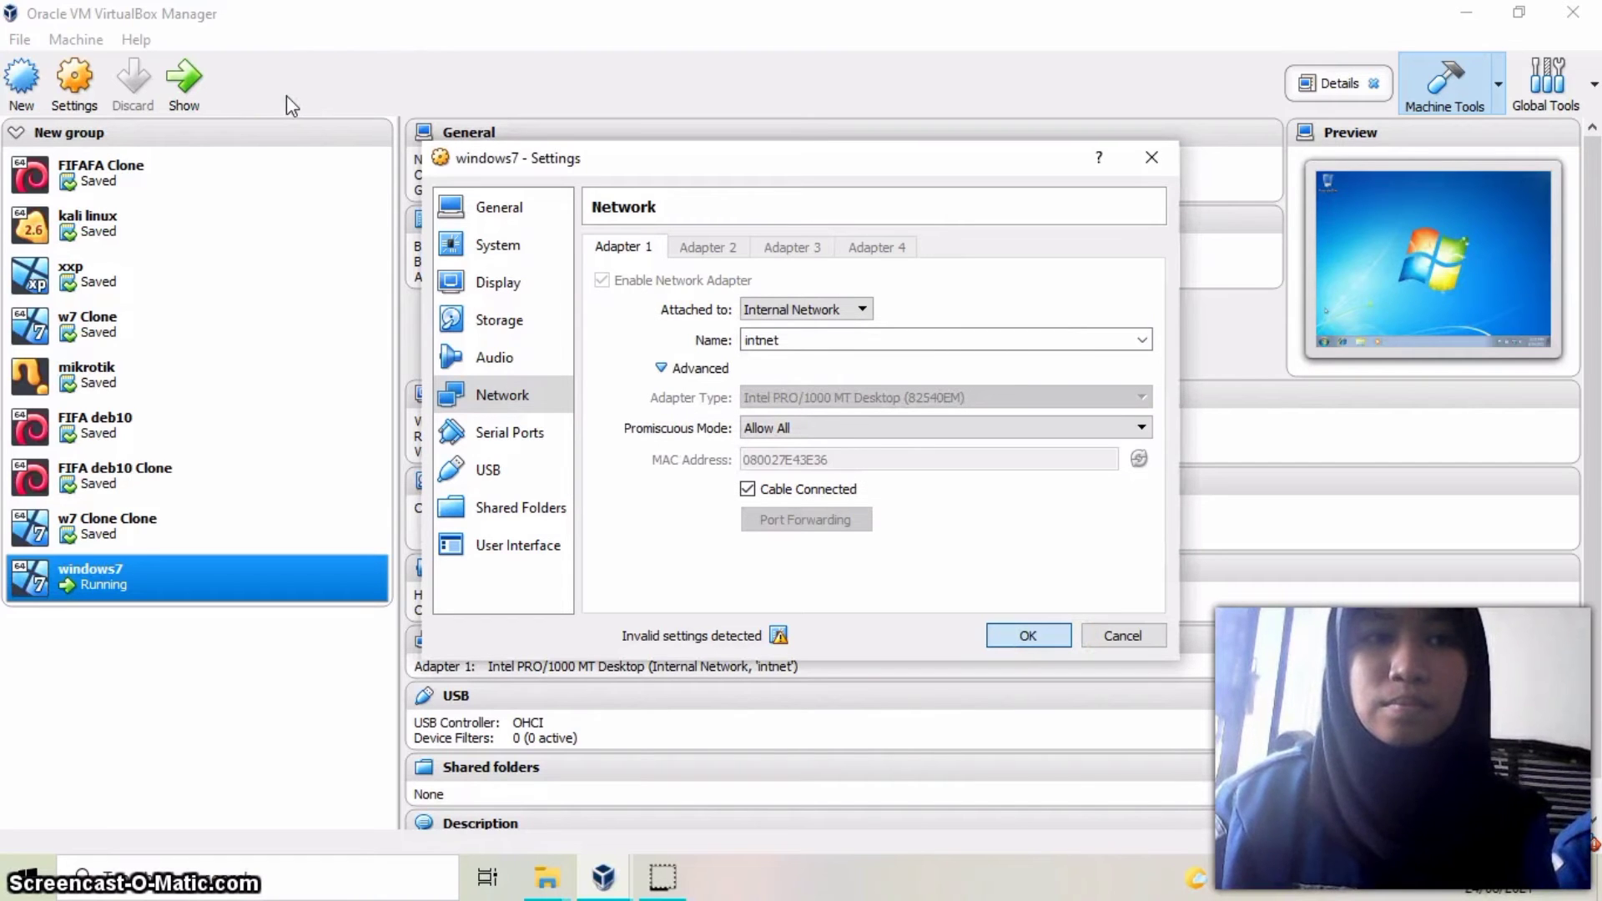
# Show the running windows7 machine and open its network adapter settings from the Network and Sharing Center
pyautogui.click(186, 78)
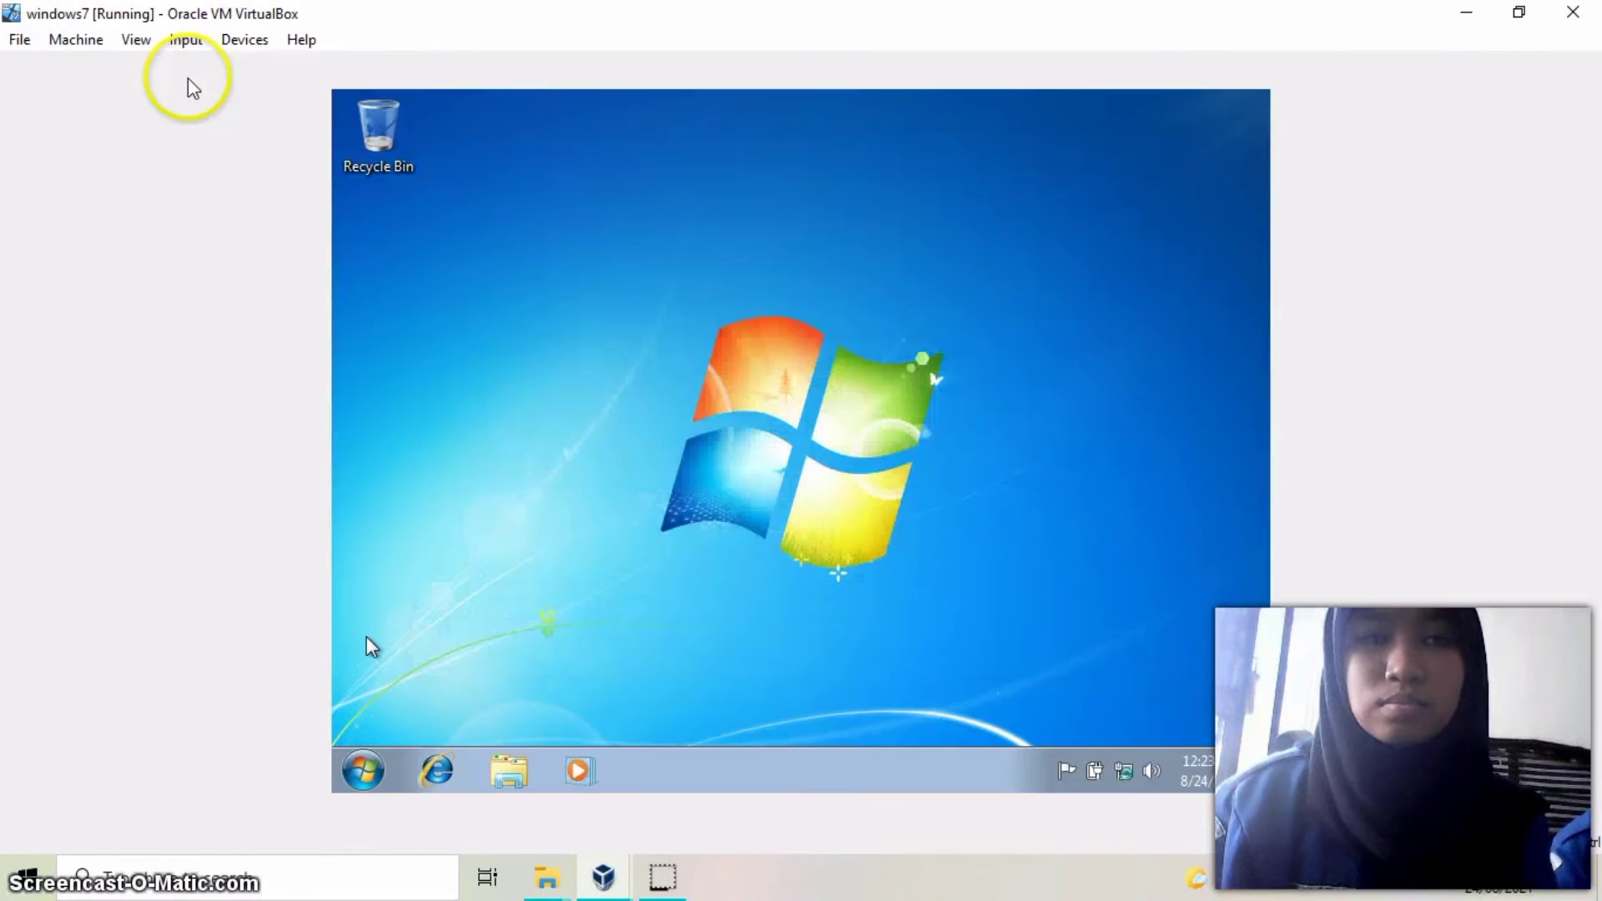
pyautogui.click(504, 211)
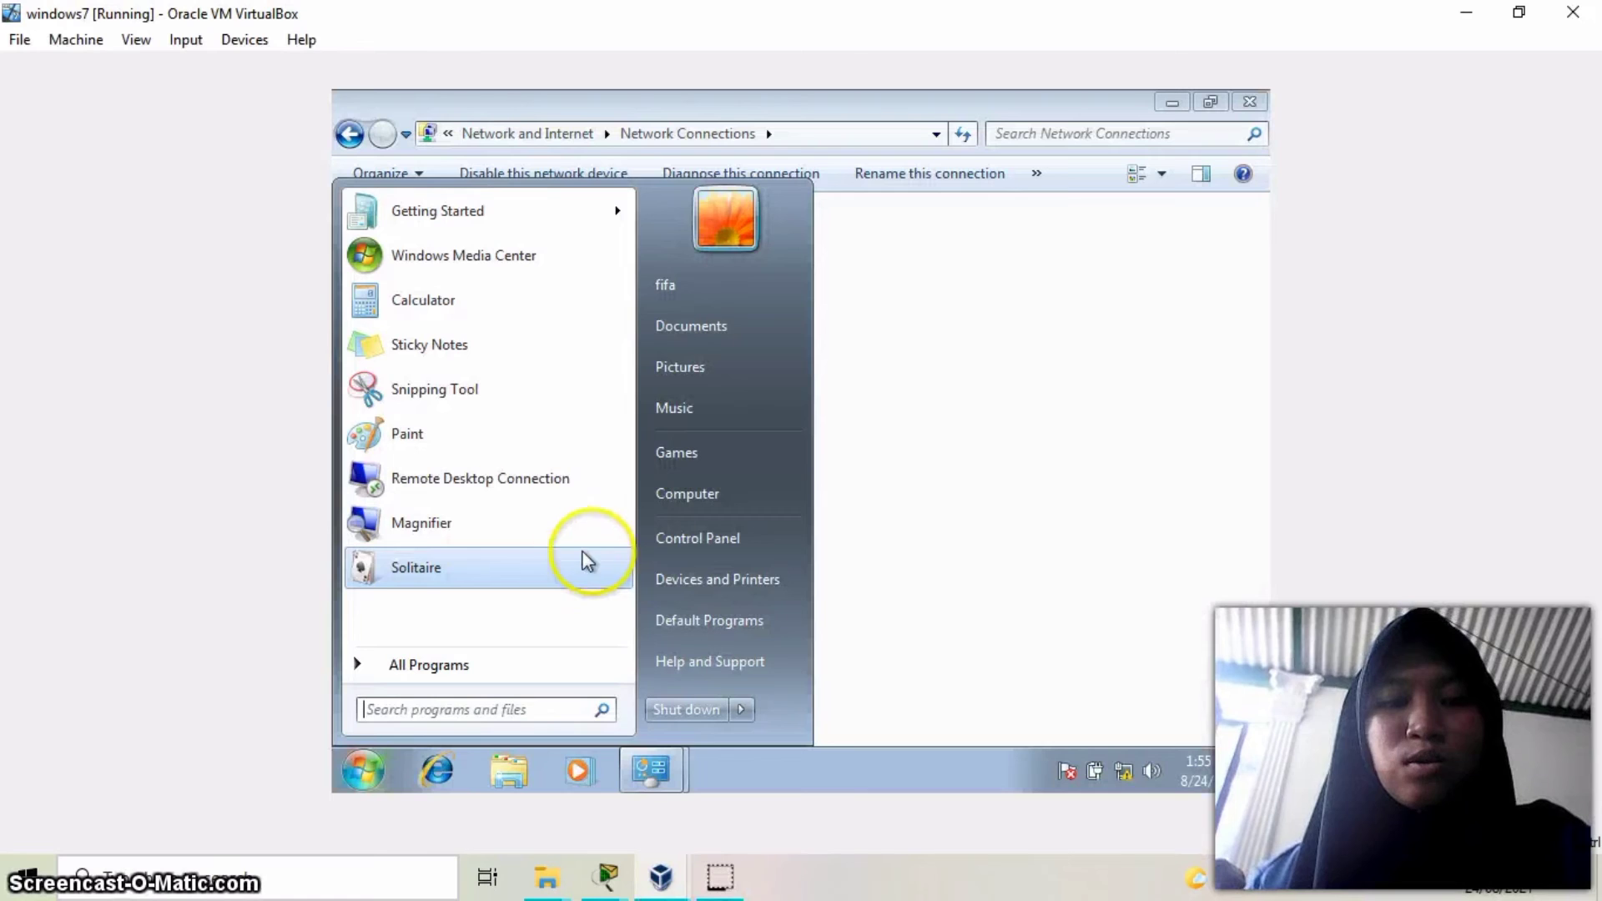
pyautogui.click(664, 540)
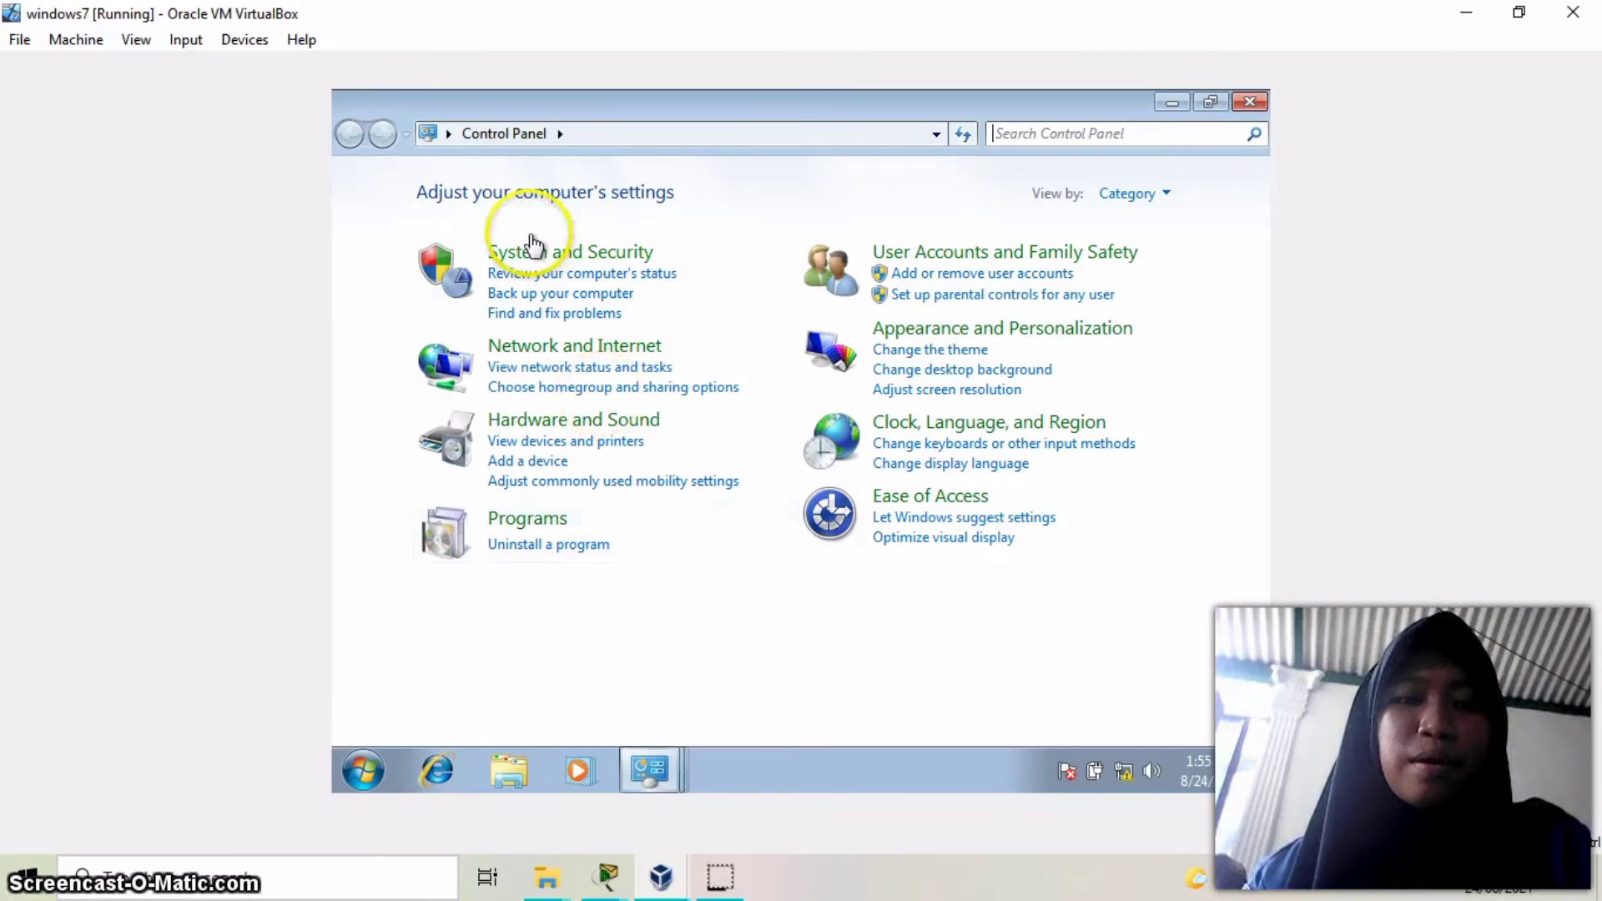
pyautogui.click(526, 347)
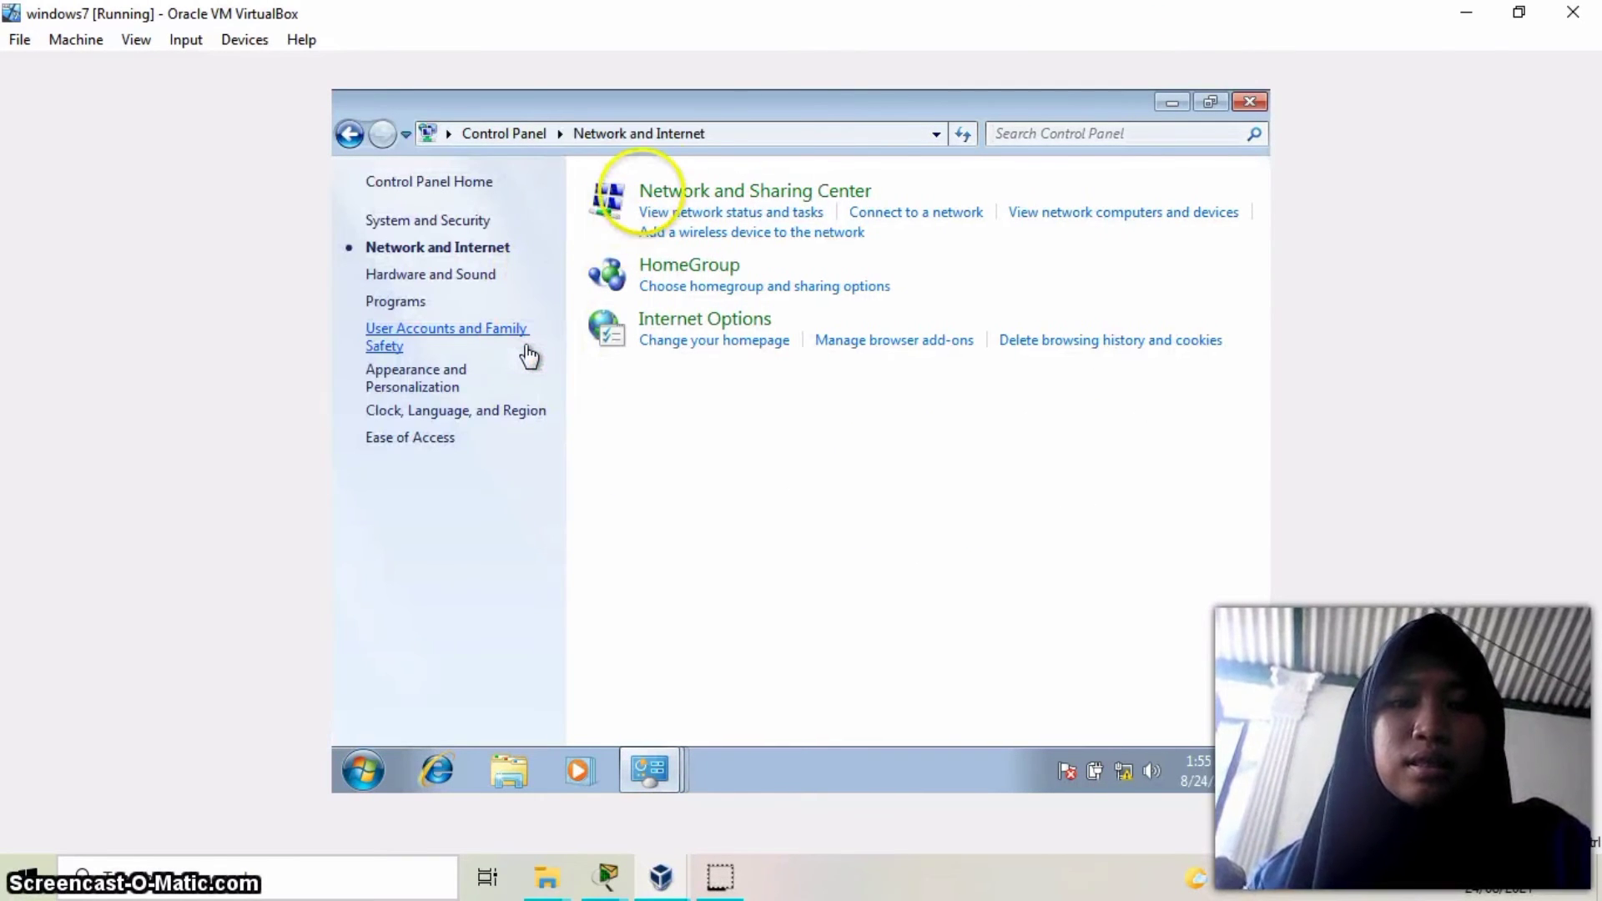
pyautogui.click(775, 201)
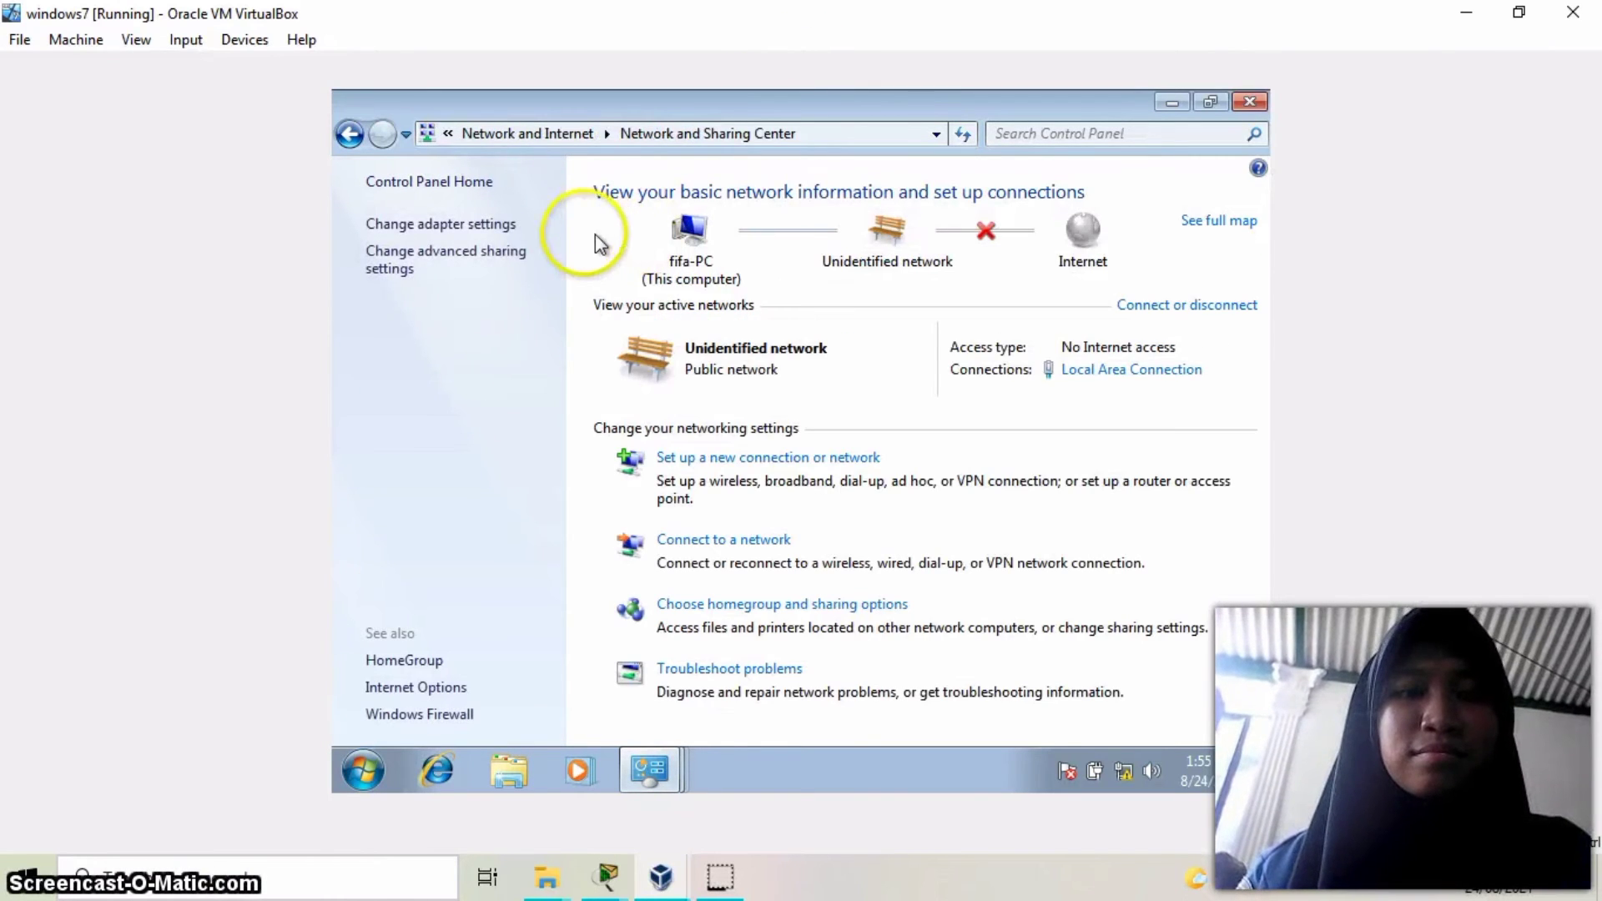
pyautogui.click(507, 223)
pyautogui.click(505, 222)
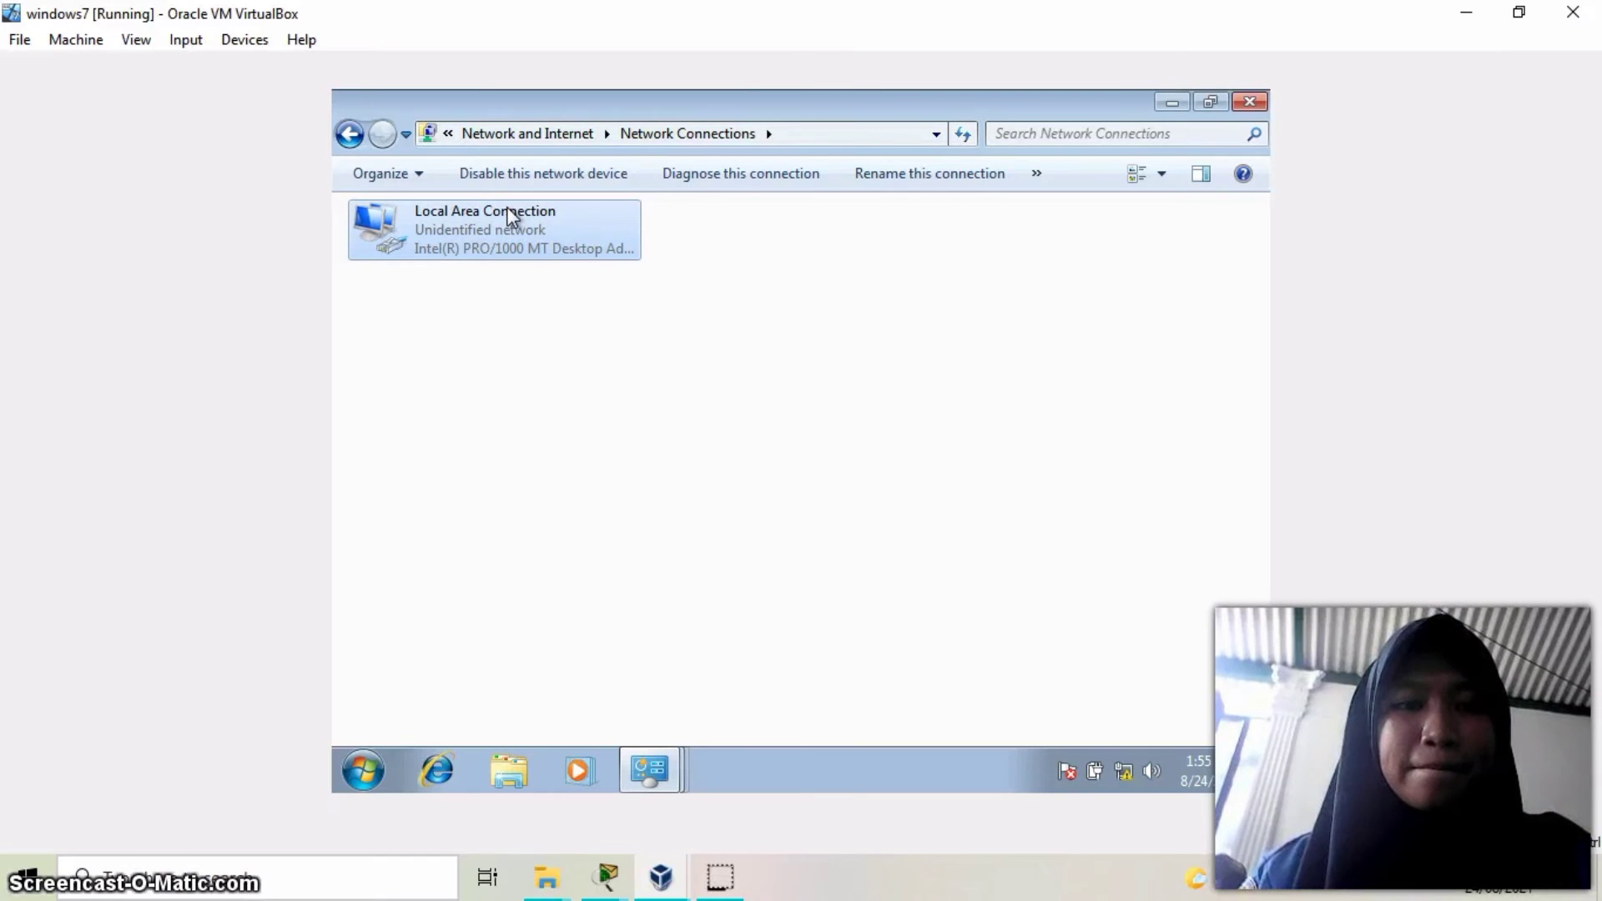
# Confirm the Local Area Connection's static IPv4 settings: address 192.168.32.2, subnet mask 255.255.255.0 and default gateway 192.168.32.1
pyautogui.rightClick(509, 212)
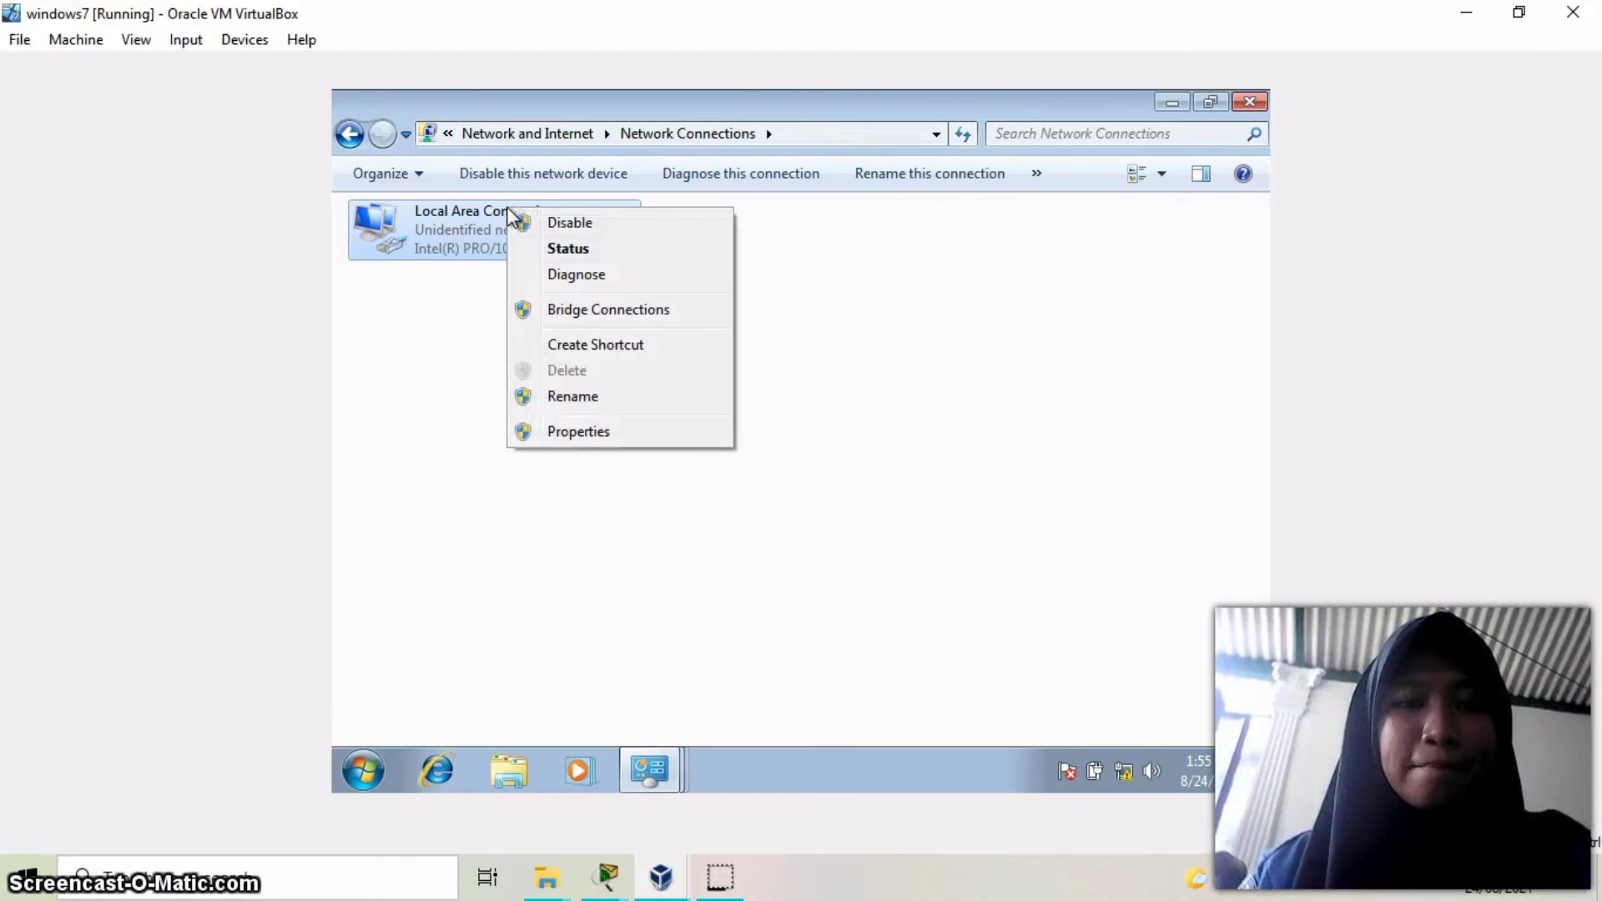
pyautogui.click(552, 429)
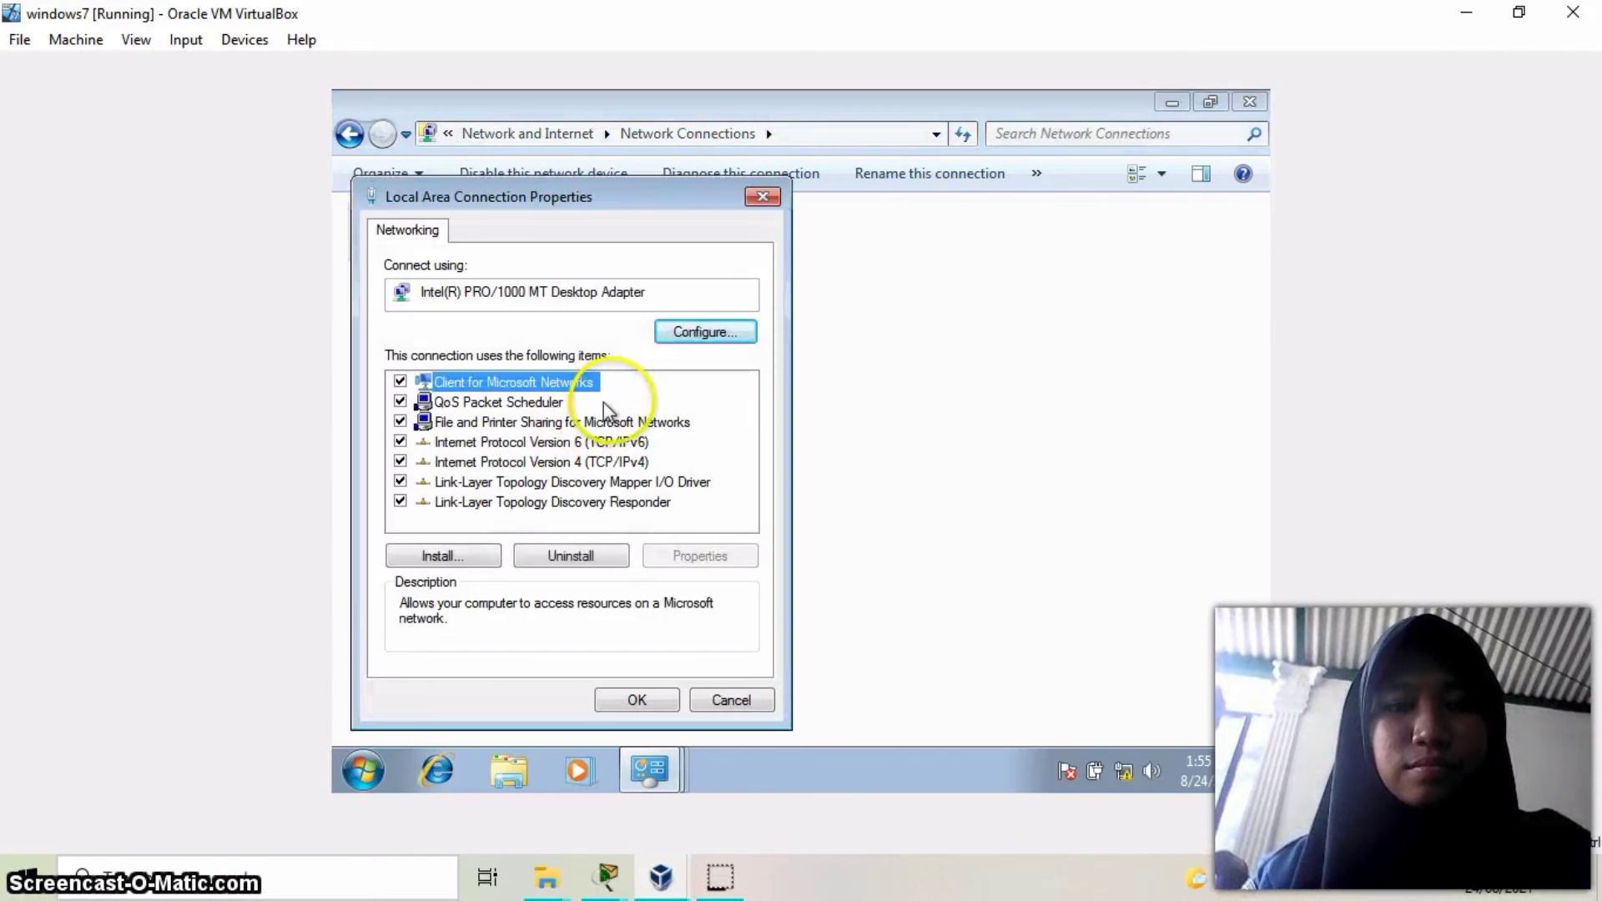
pyautogui.click(610, 463)
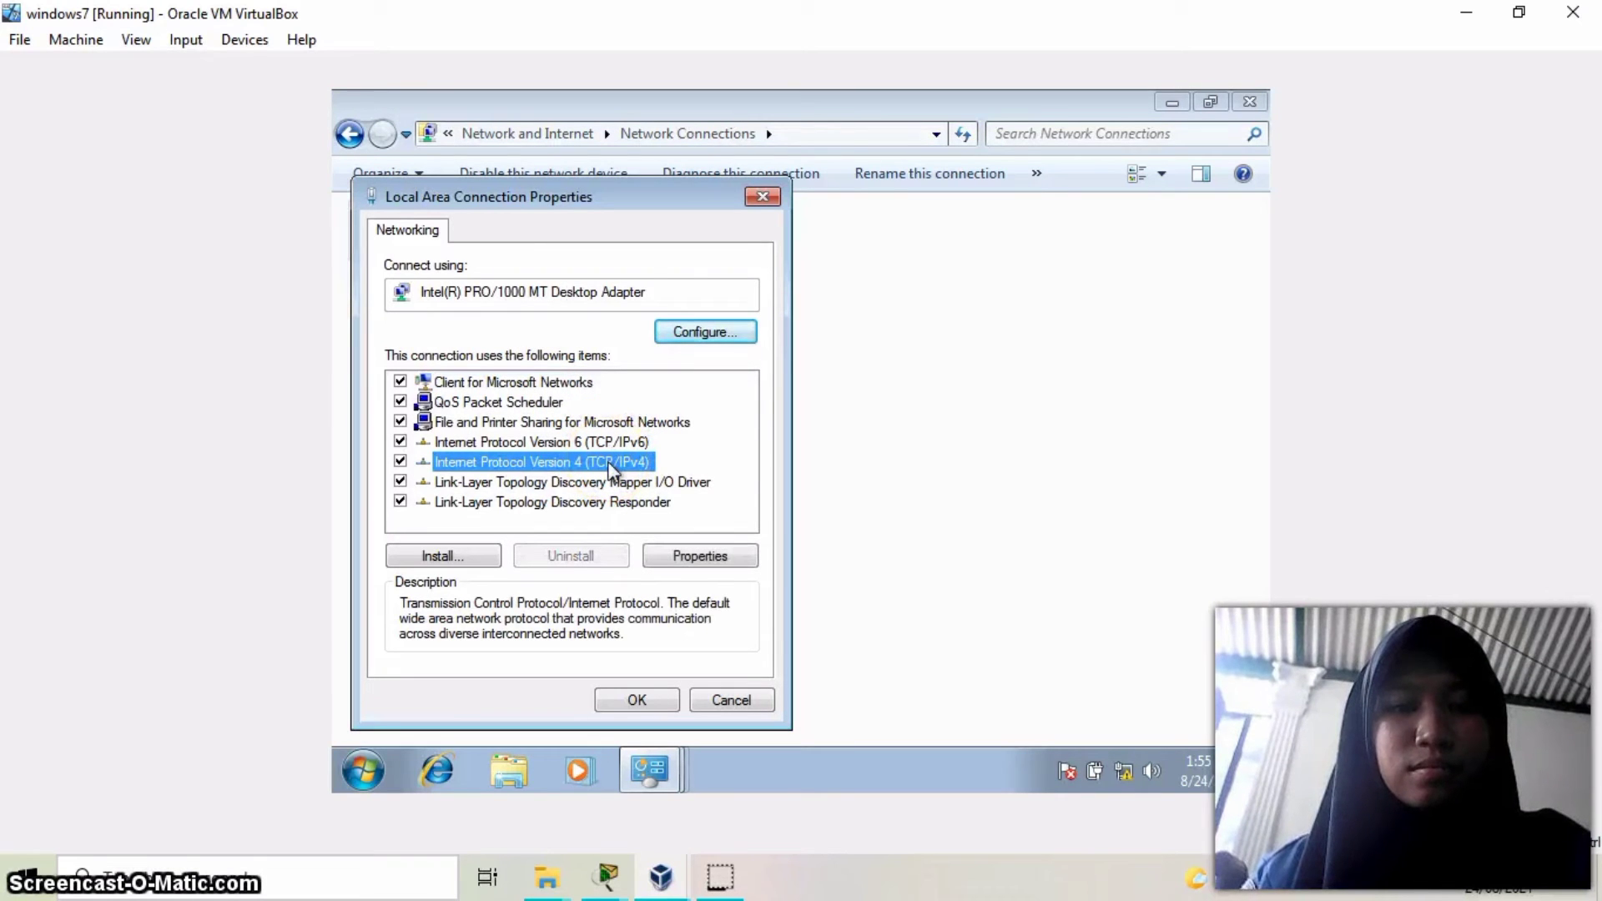
pyautogui.click(673, 555)
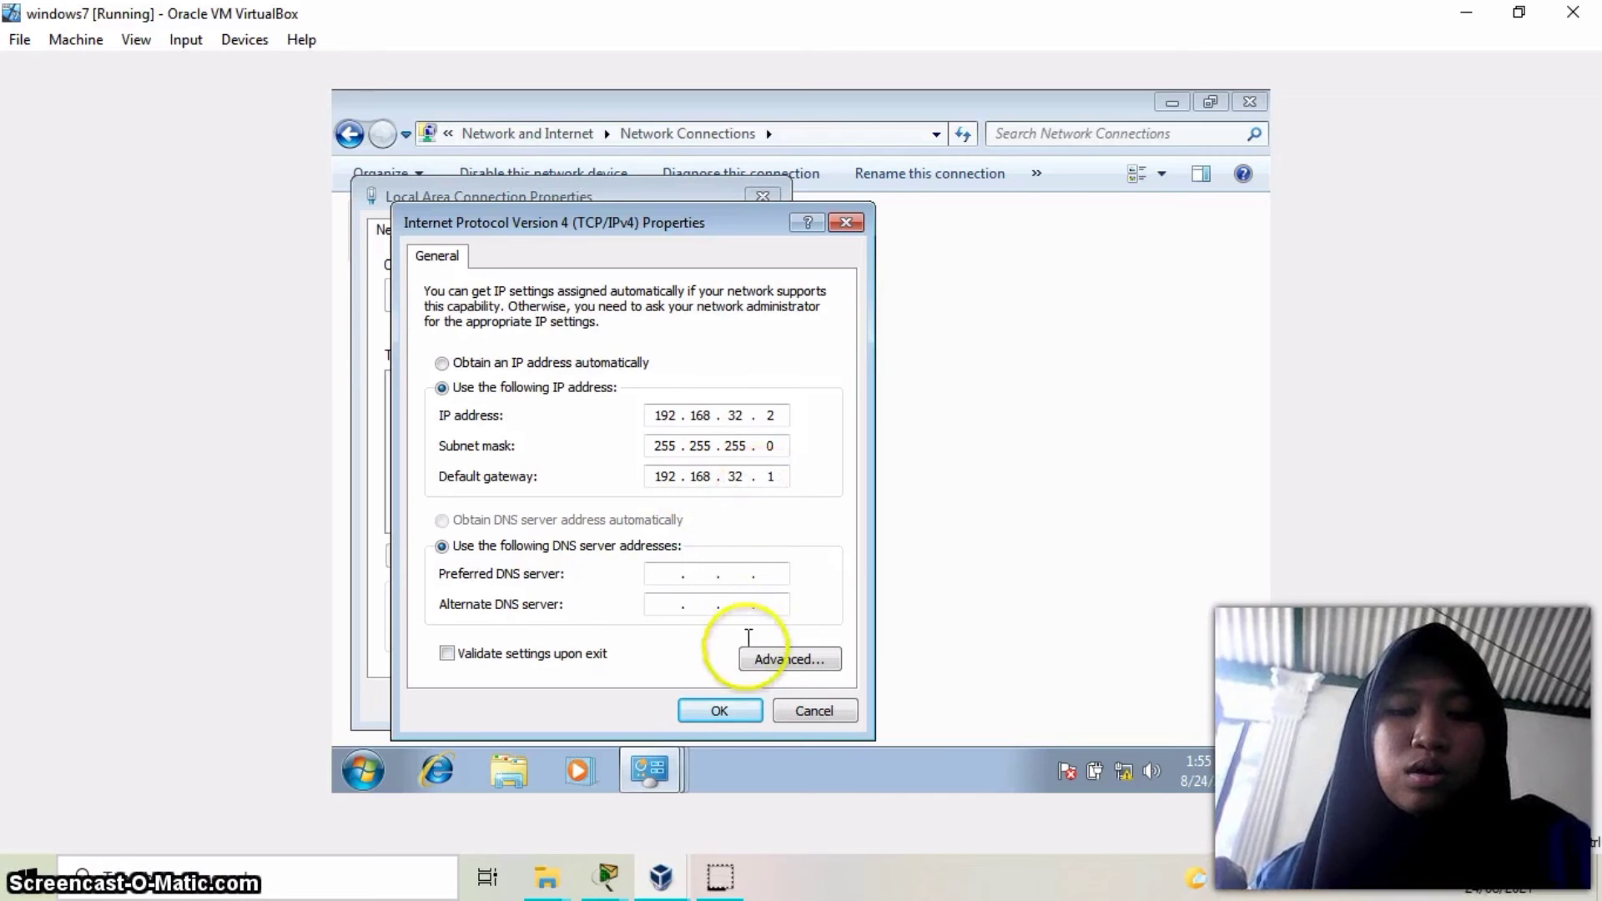
pyautogui.click(728, 714)
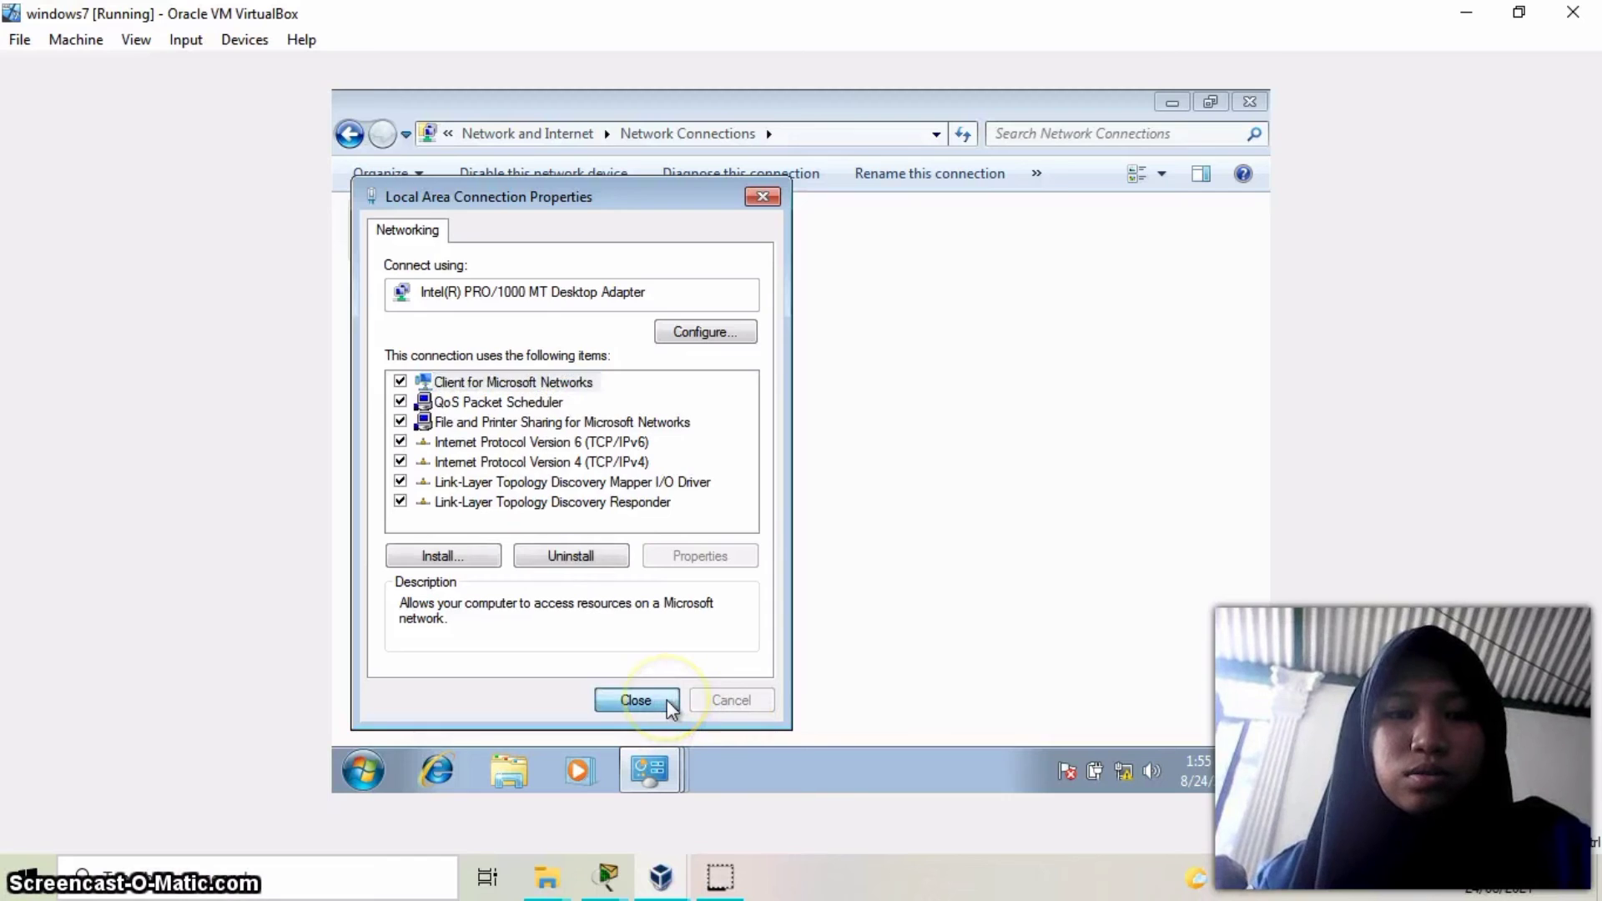
pyautogui.click(667, 699)
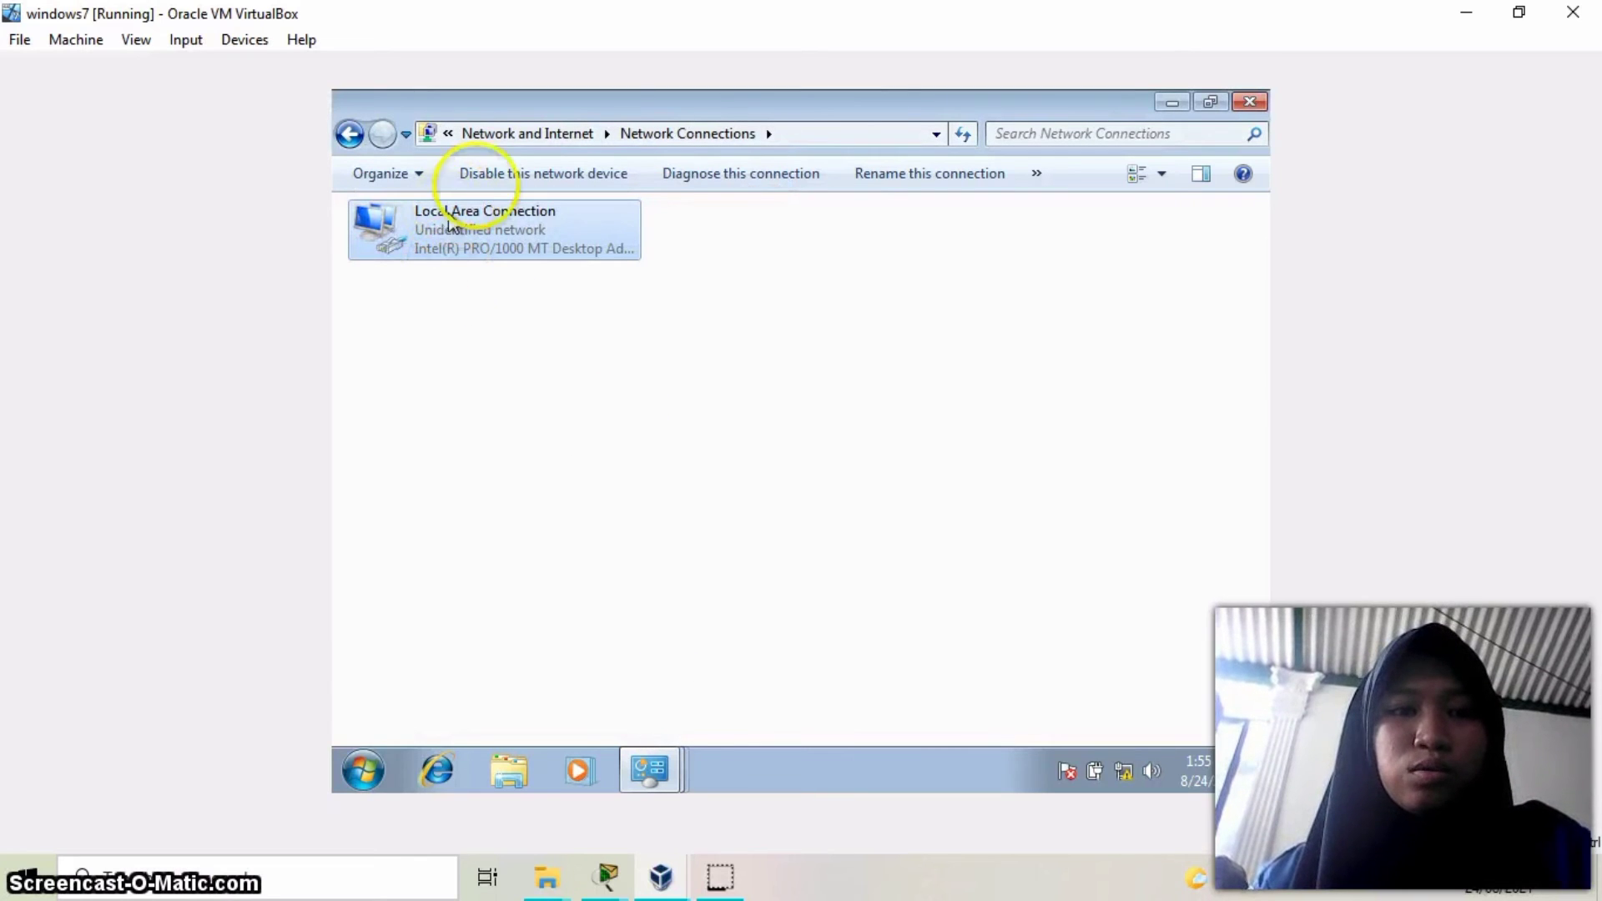
# Confirm the Windows Firewall settings with the firewall turned off for both home or work and public networks
pyautogui.click(501, 137)
pyautogui.click(501, 140)
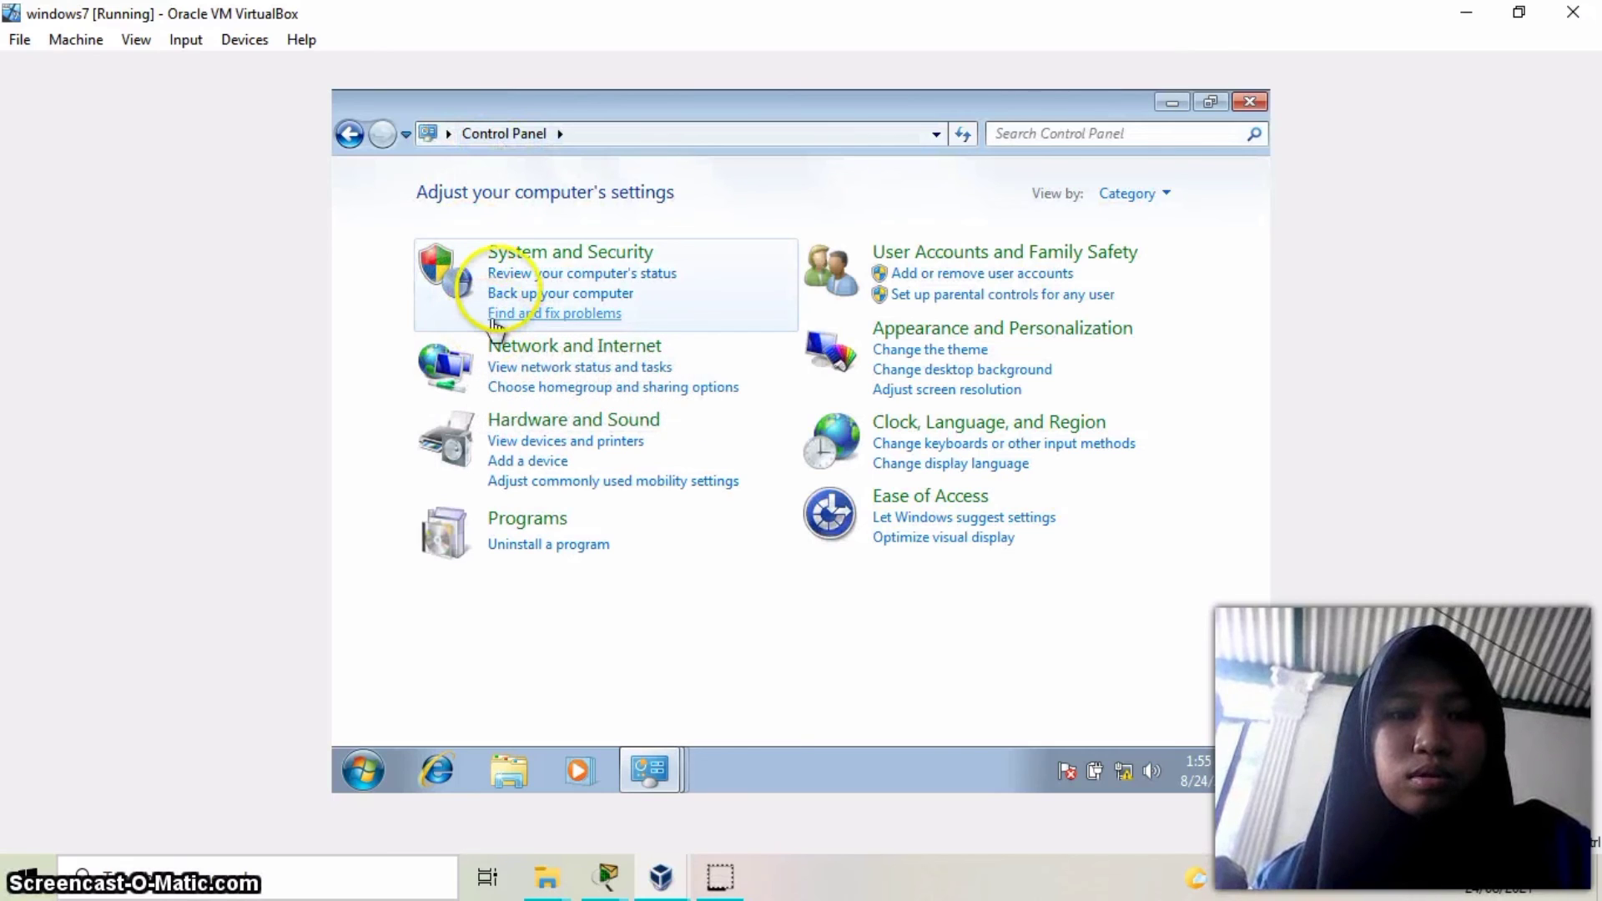
pyautogui.click(506, 255)
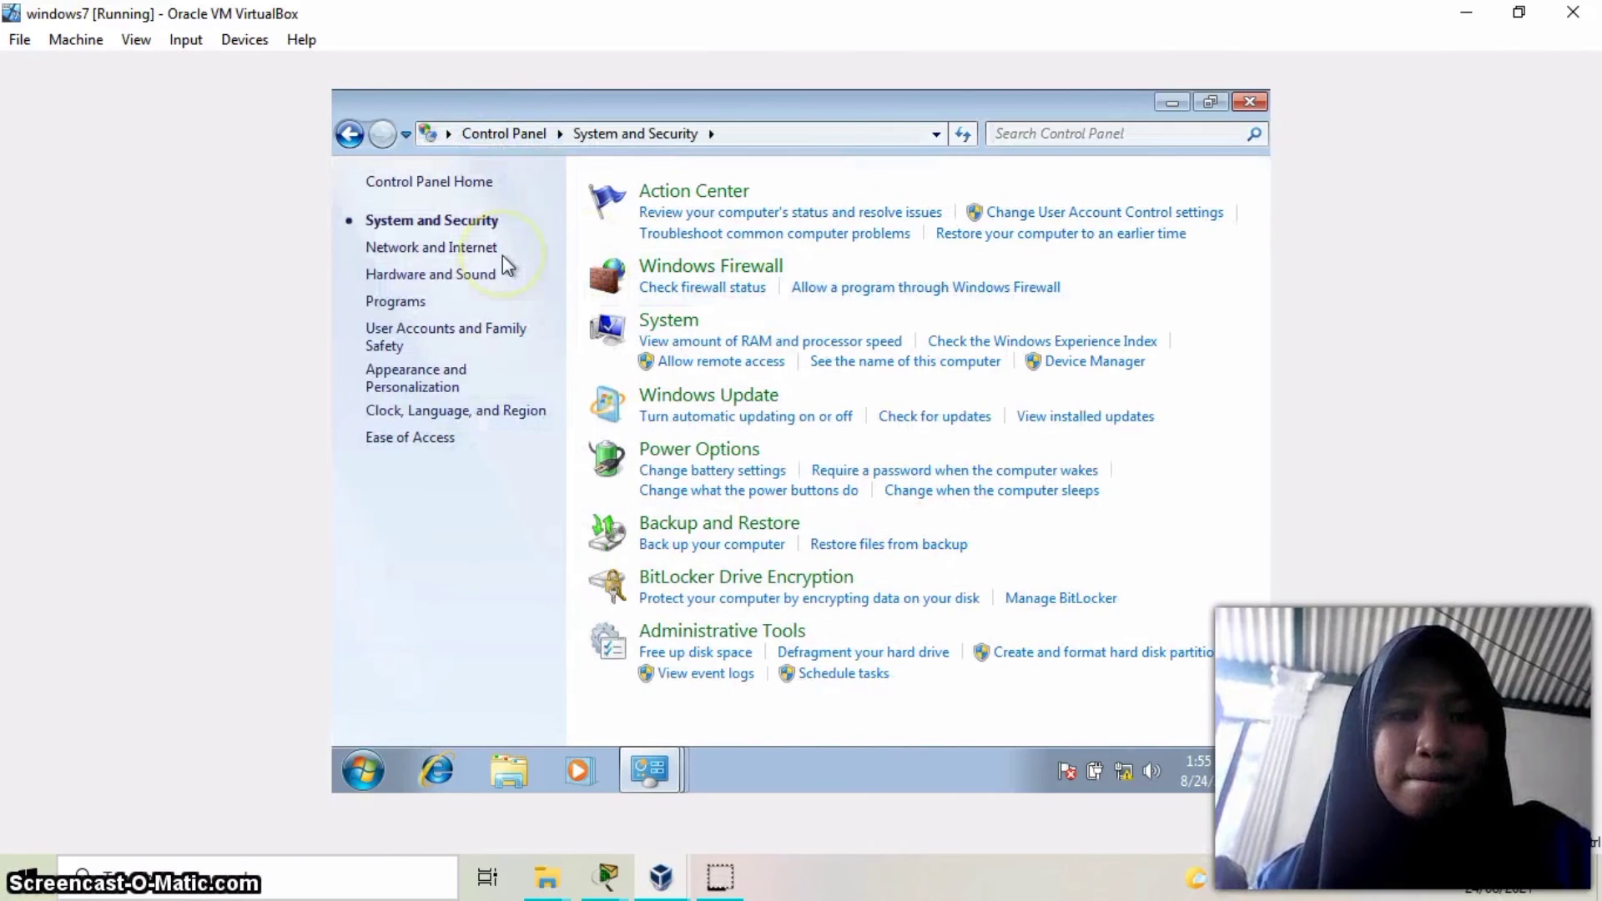
pyautogui.click(502, 257)
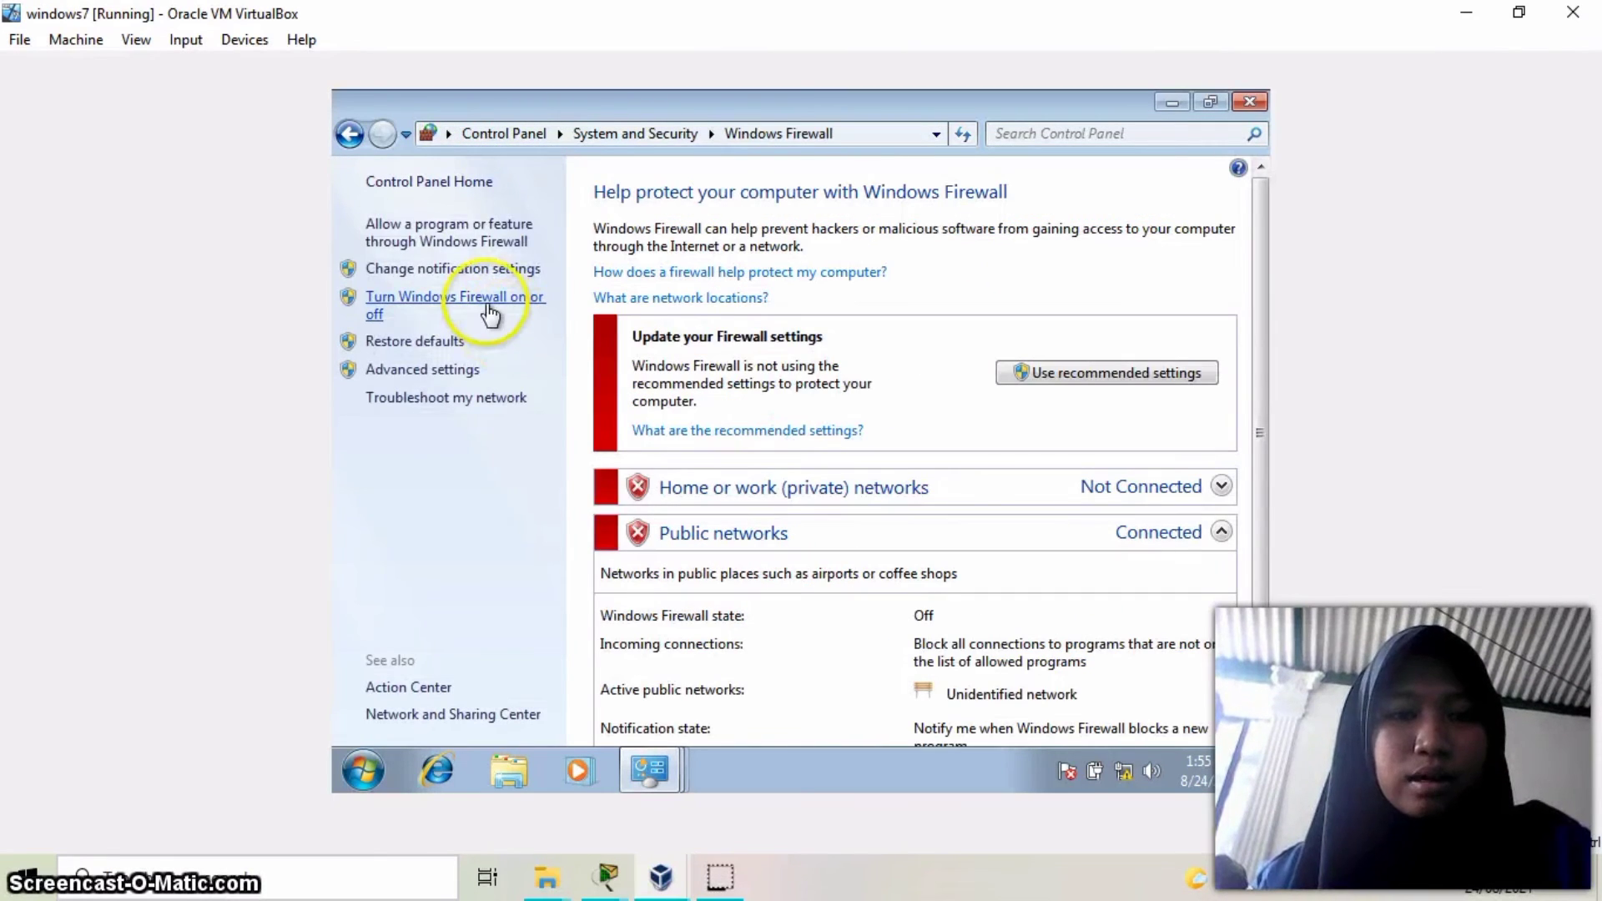
pyautogui.click(489, 313)
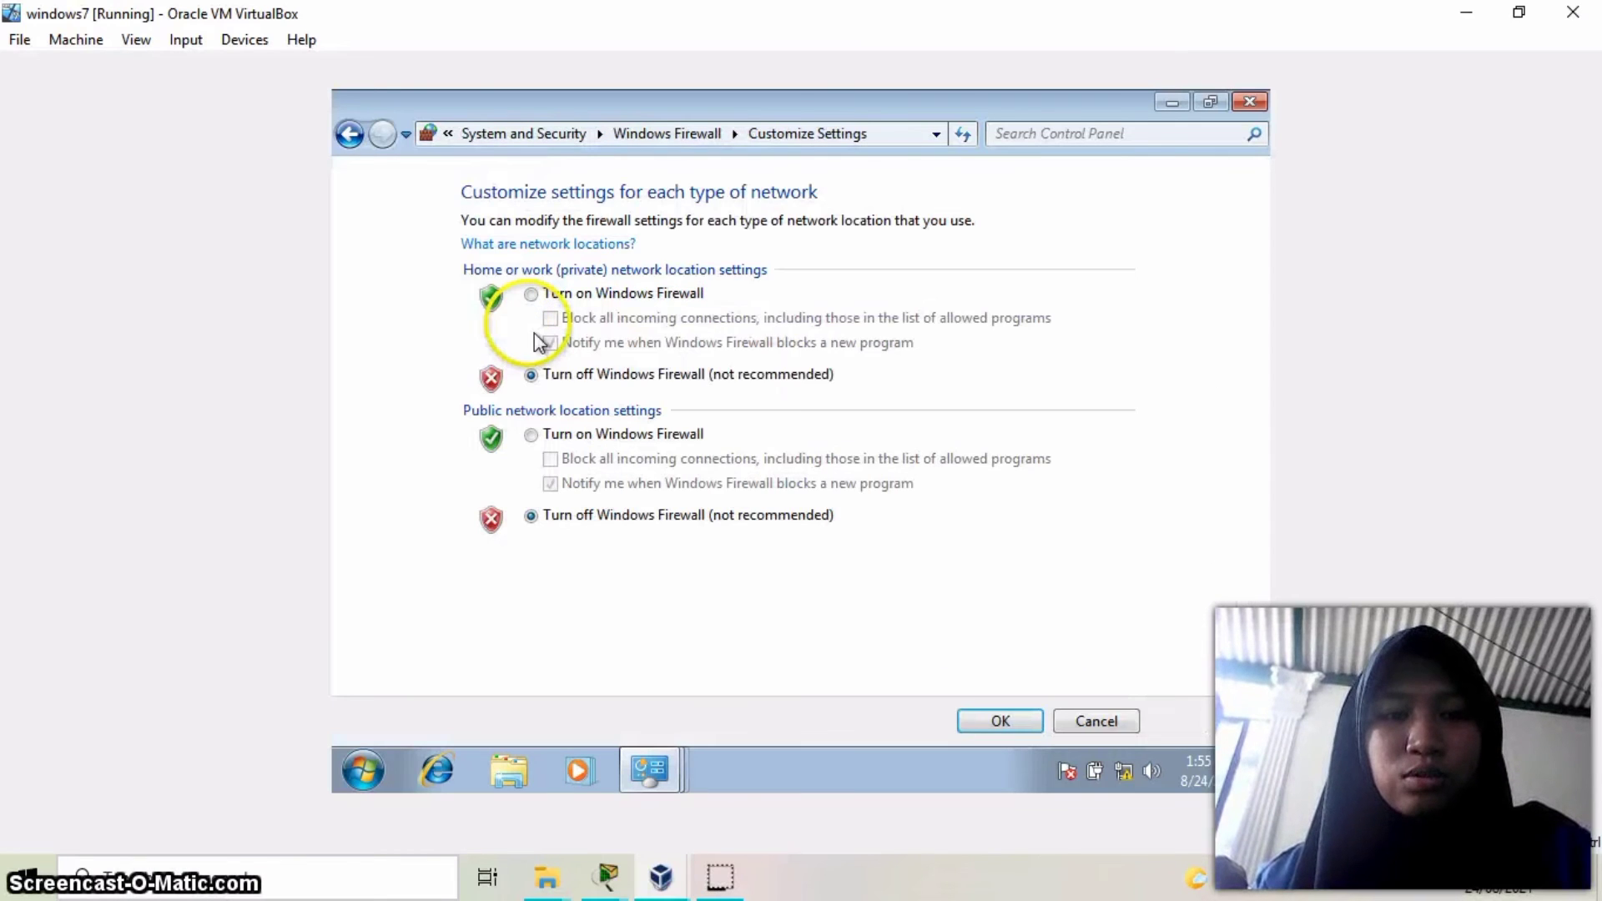
pyautogui.click(626, 408)
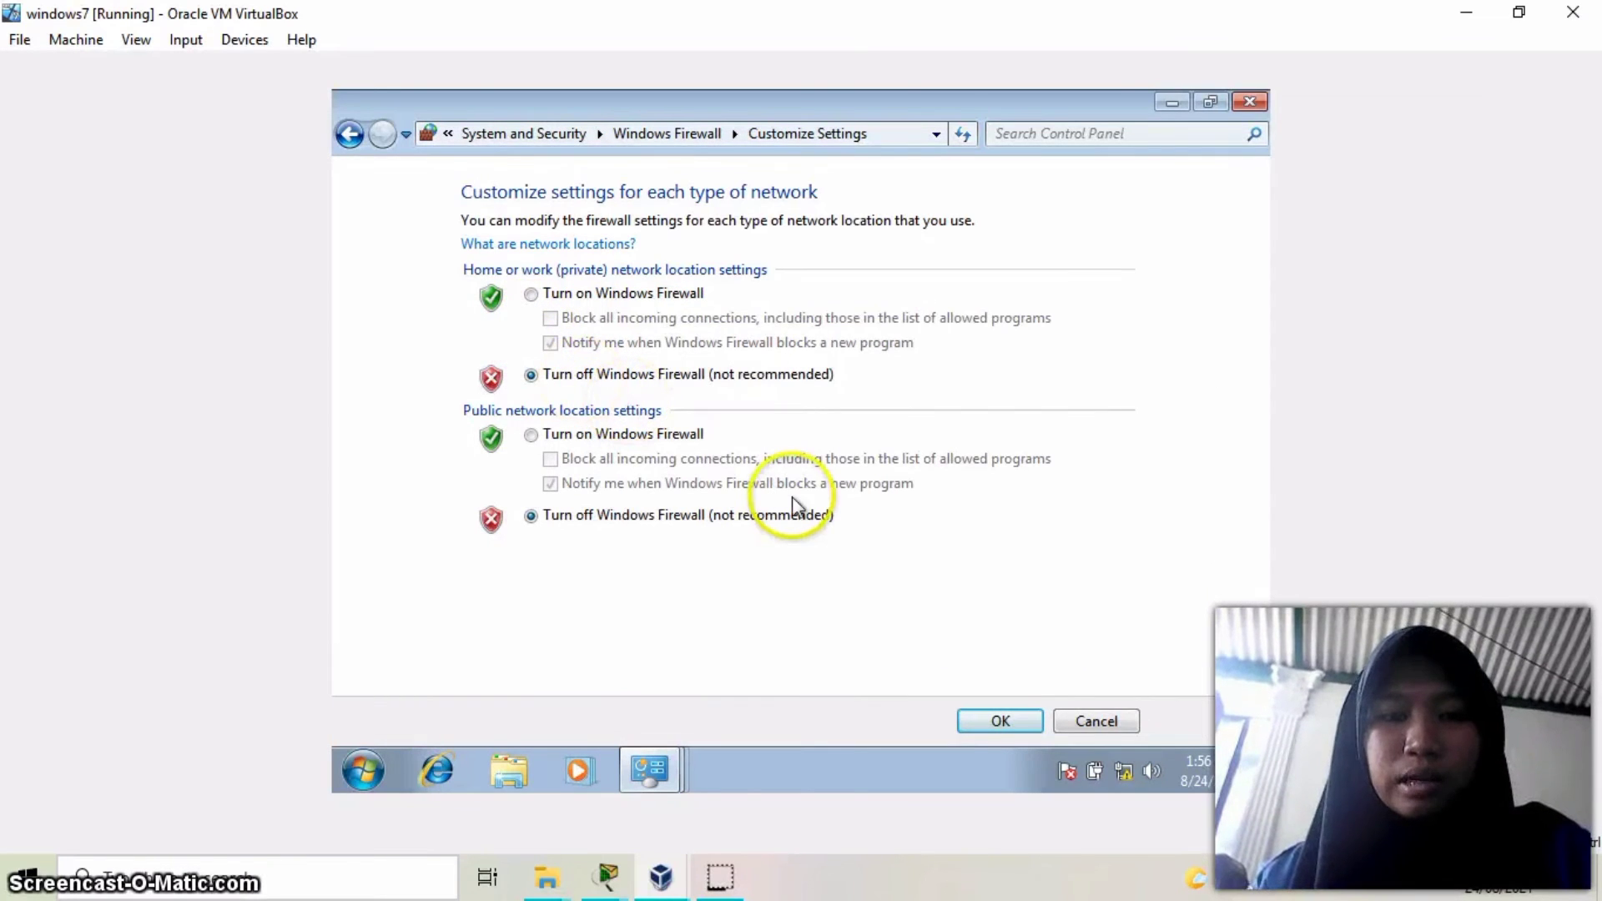
pyautogui.click(985, 719)
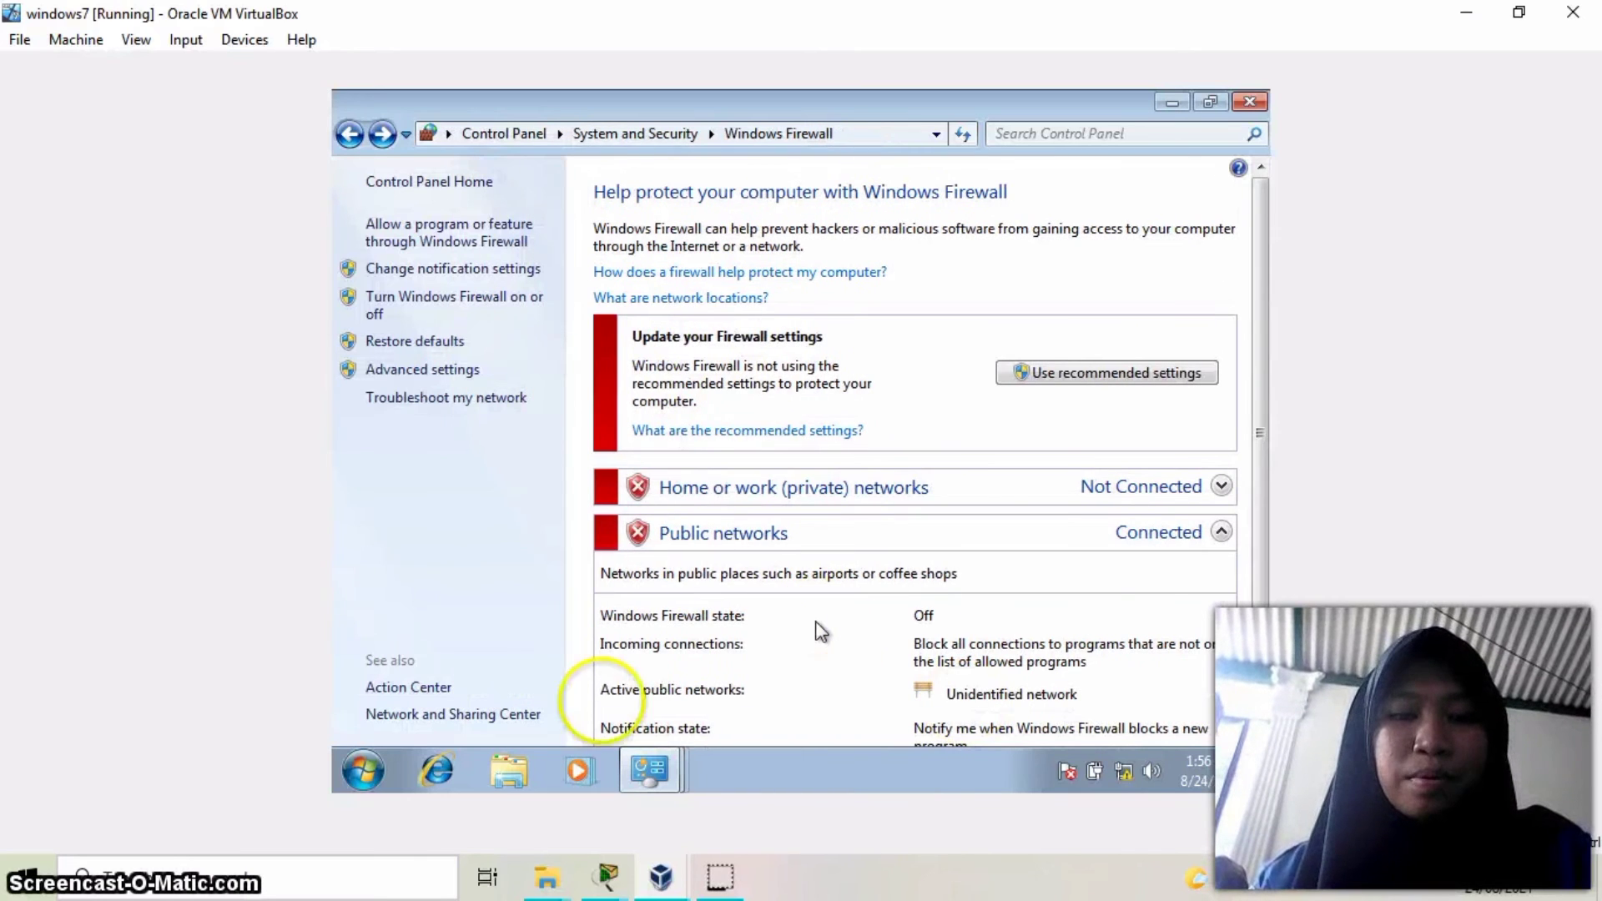
# Open a command prompt in Windows 7 and ping the MikroTik gateway at 192.168.32.1
pyautogui.click(358, 770)
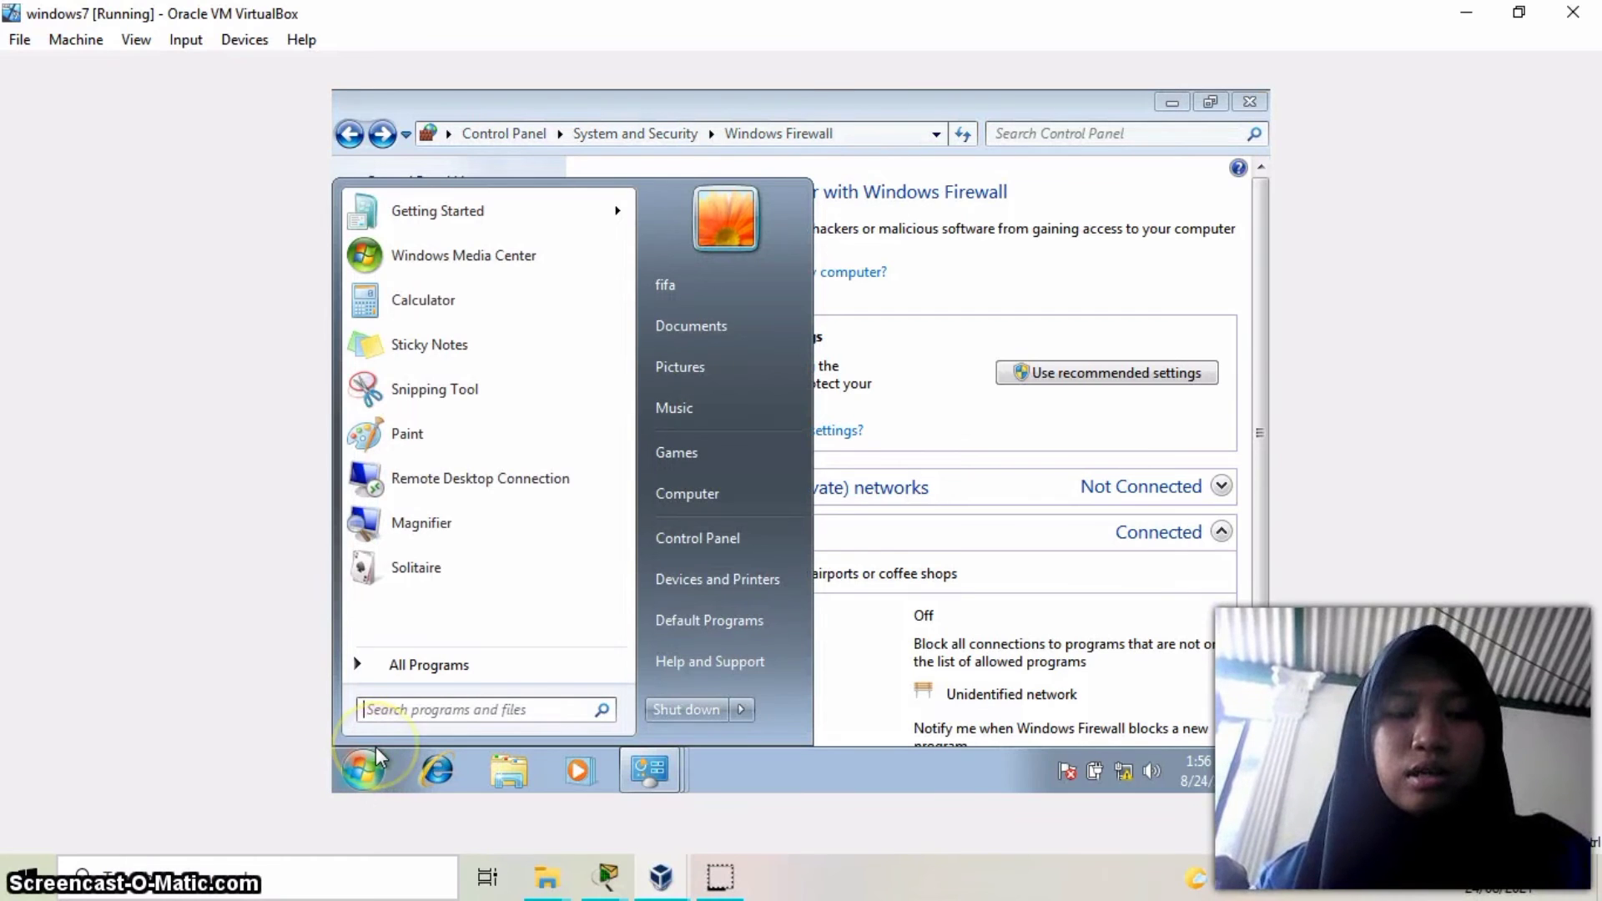
pyautogui.write('cmd')
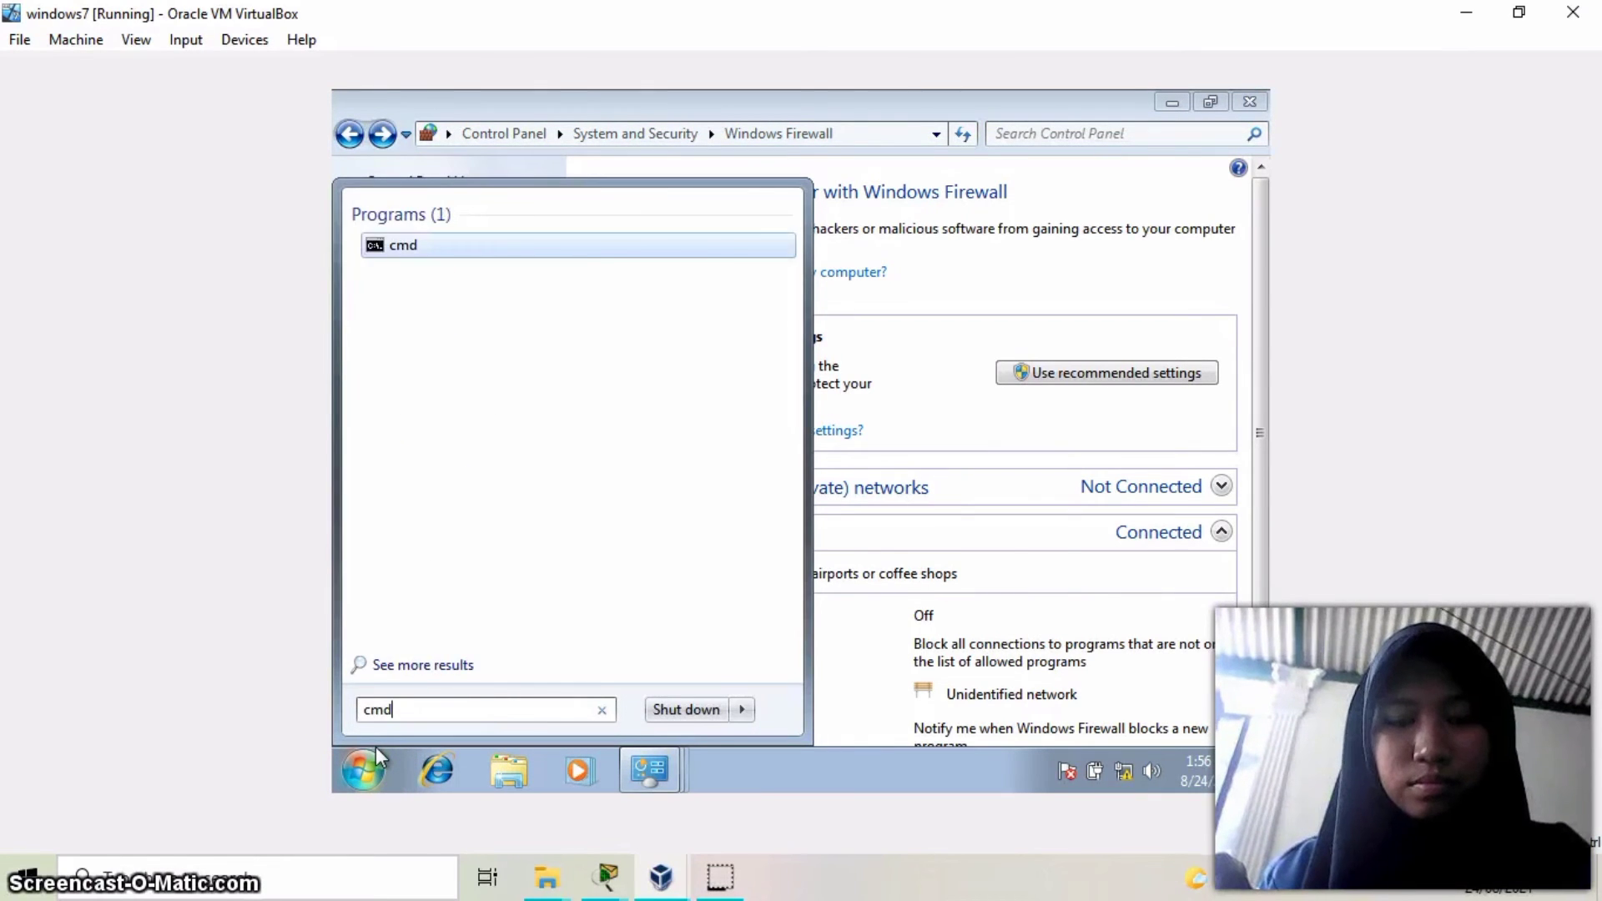
pyautogui.press('Return')
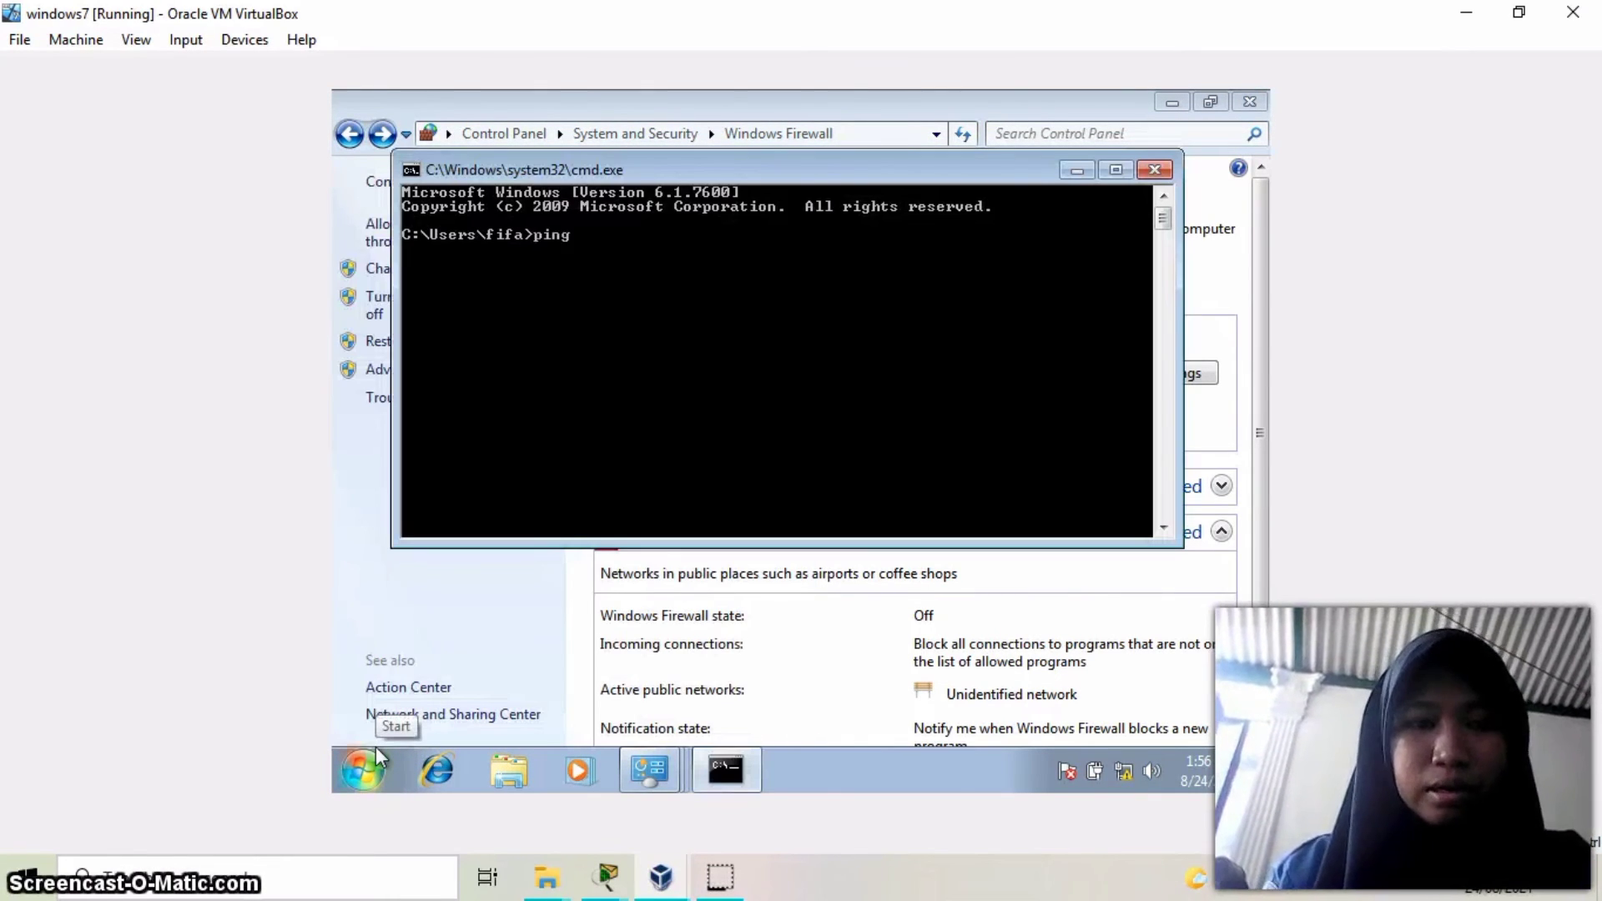
pyautogui.write('ping 192.1')
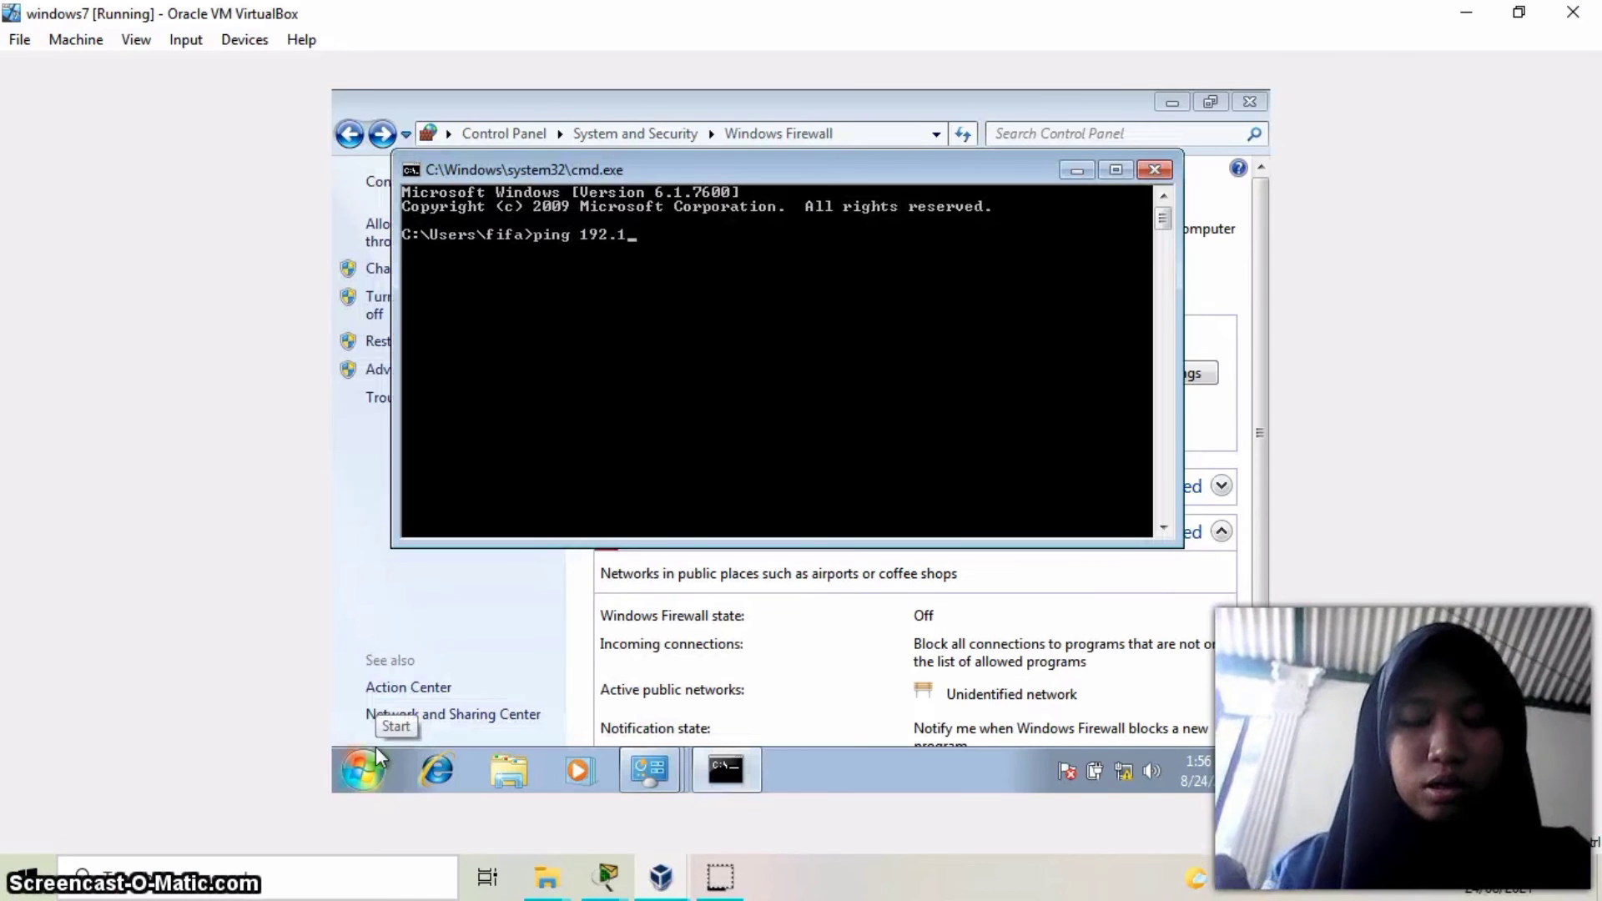
pyautogui.write('68.')
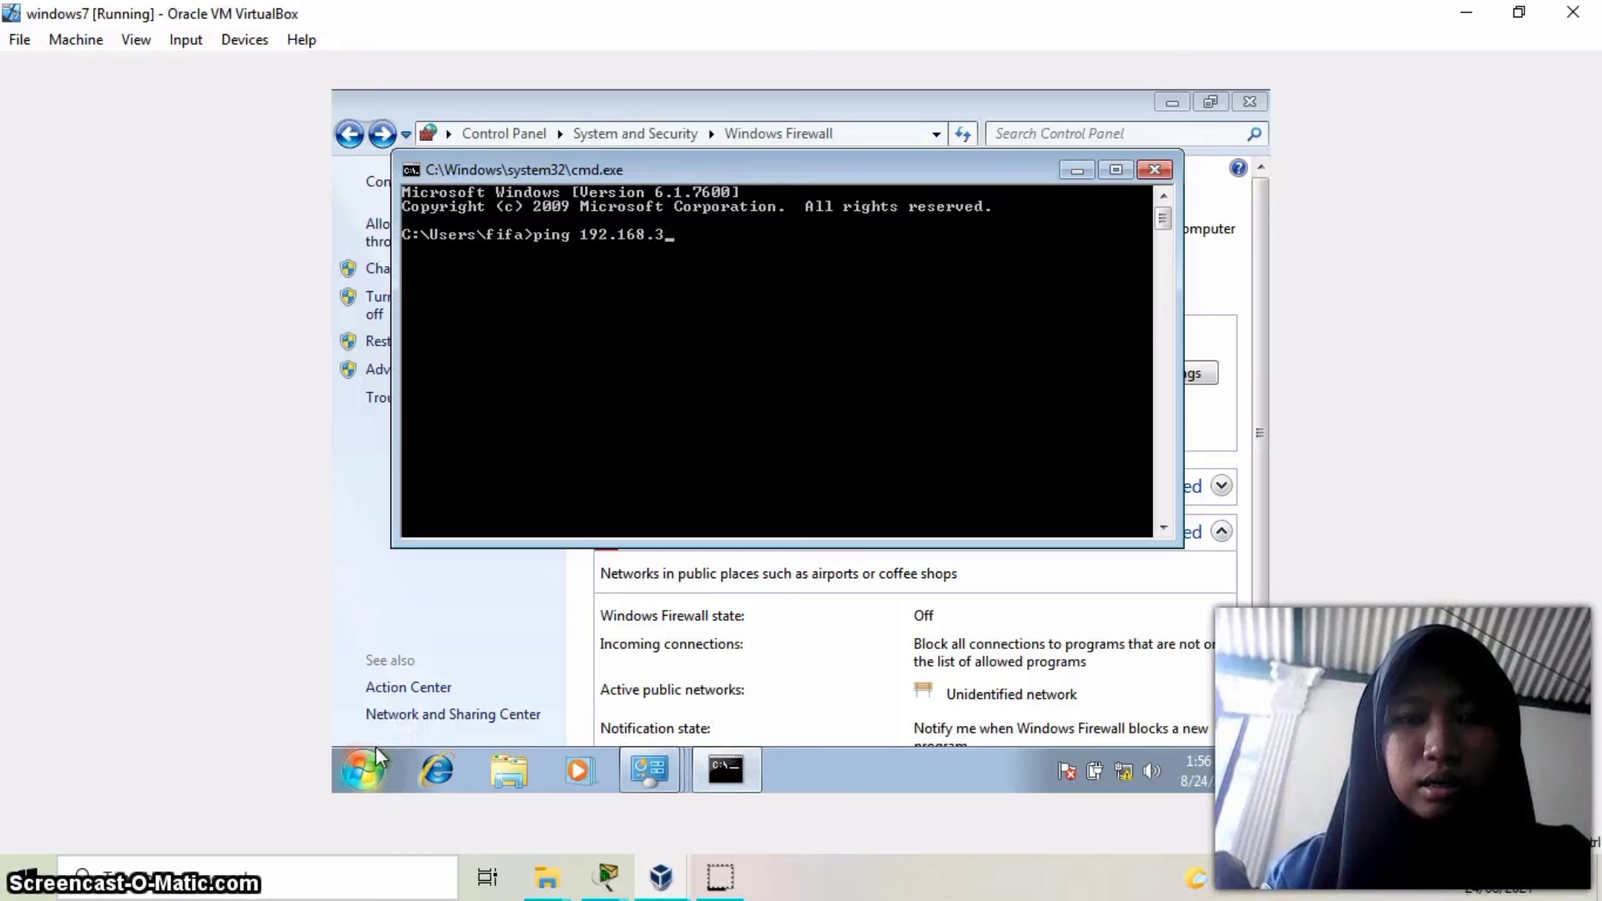
pyautogui.write('32.1')
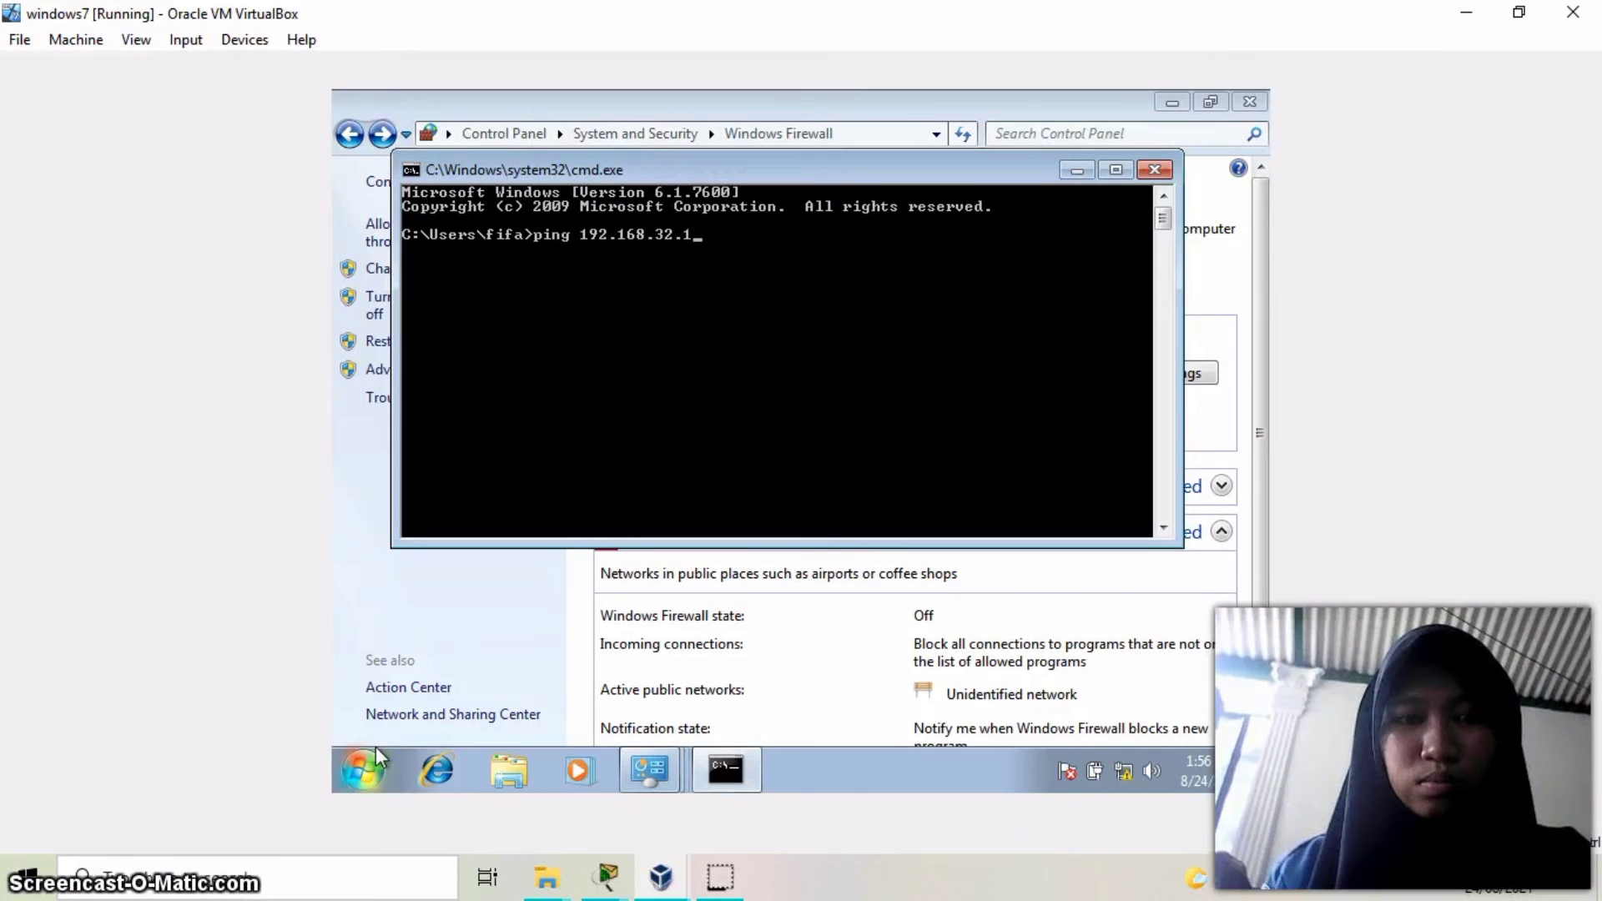
pyautogui.press('Return')
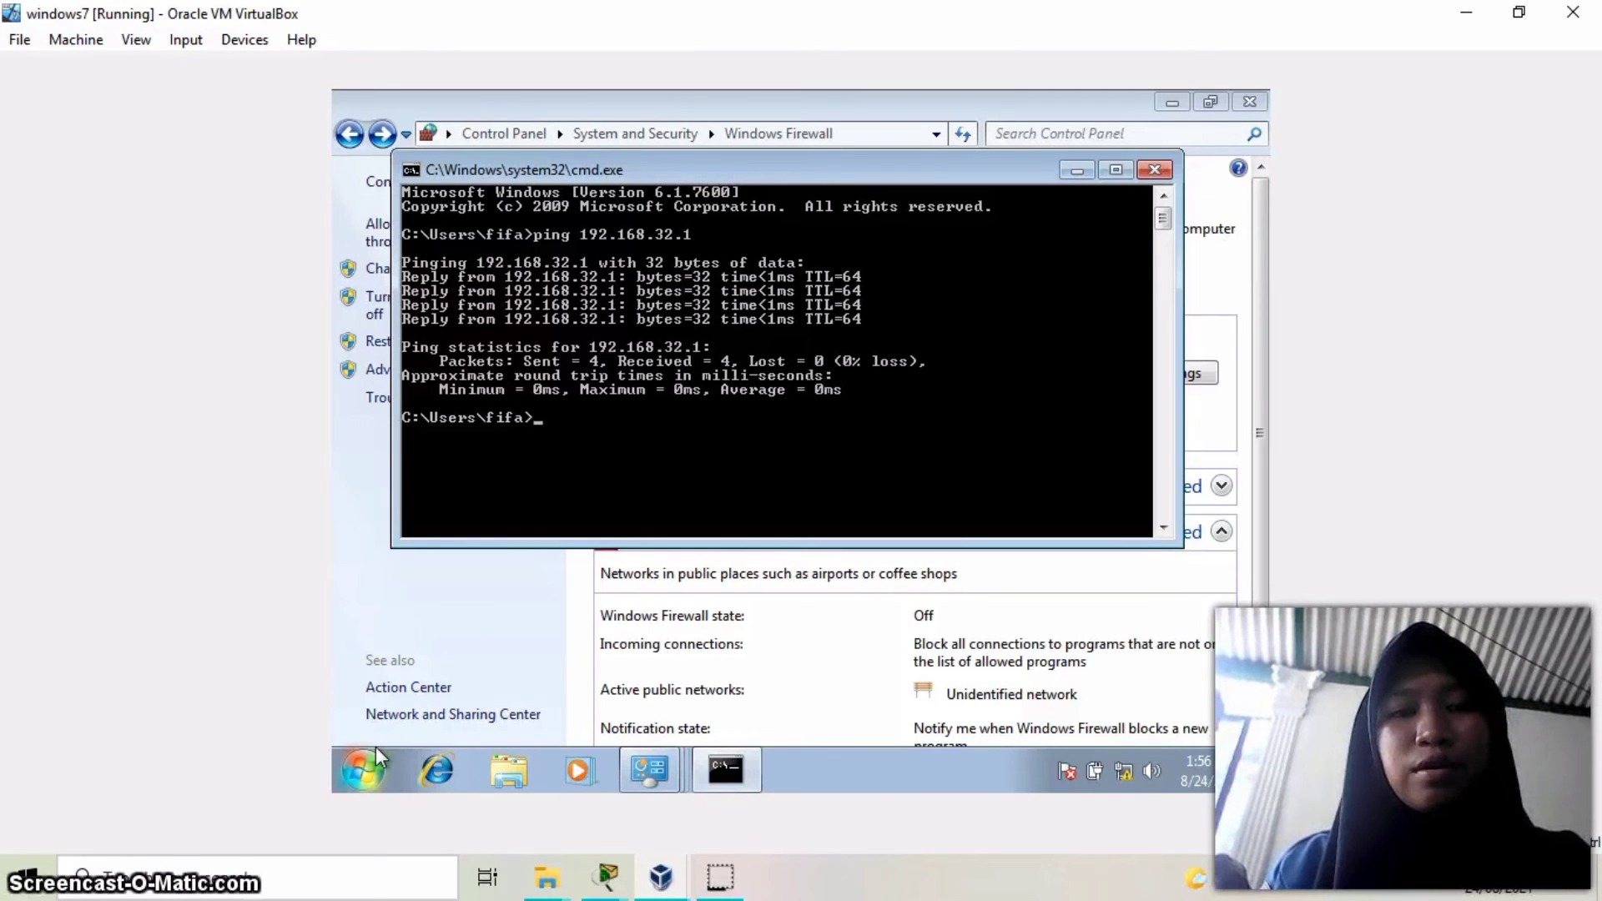
# Ping the Windows 7 machine's own address, 192.168.32.2
pyautogui.press('Up')
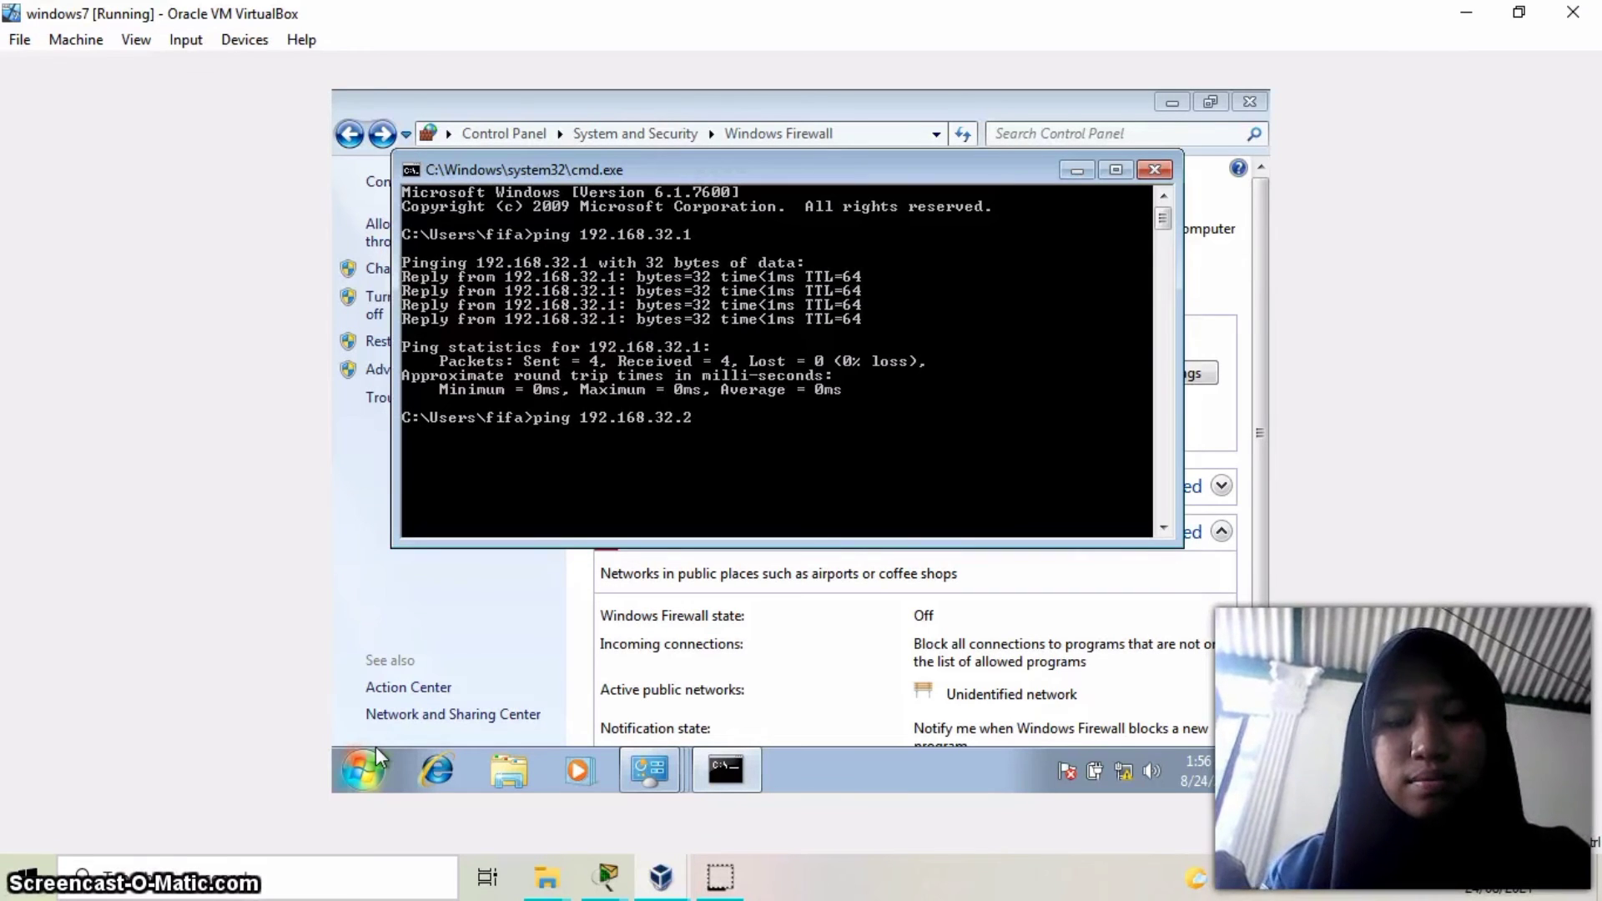
pyautogui.write('2')
pyautogui.press('Return')
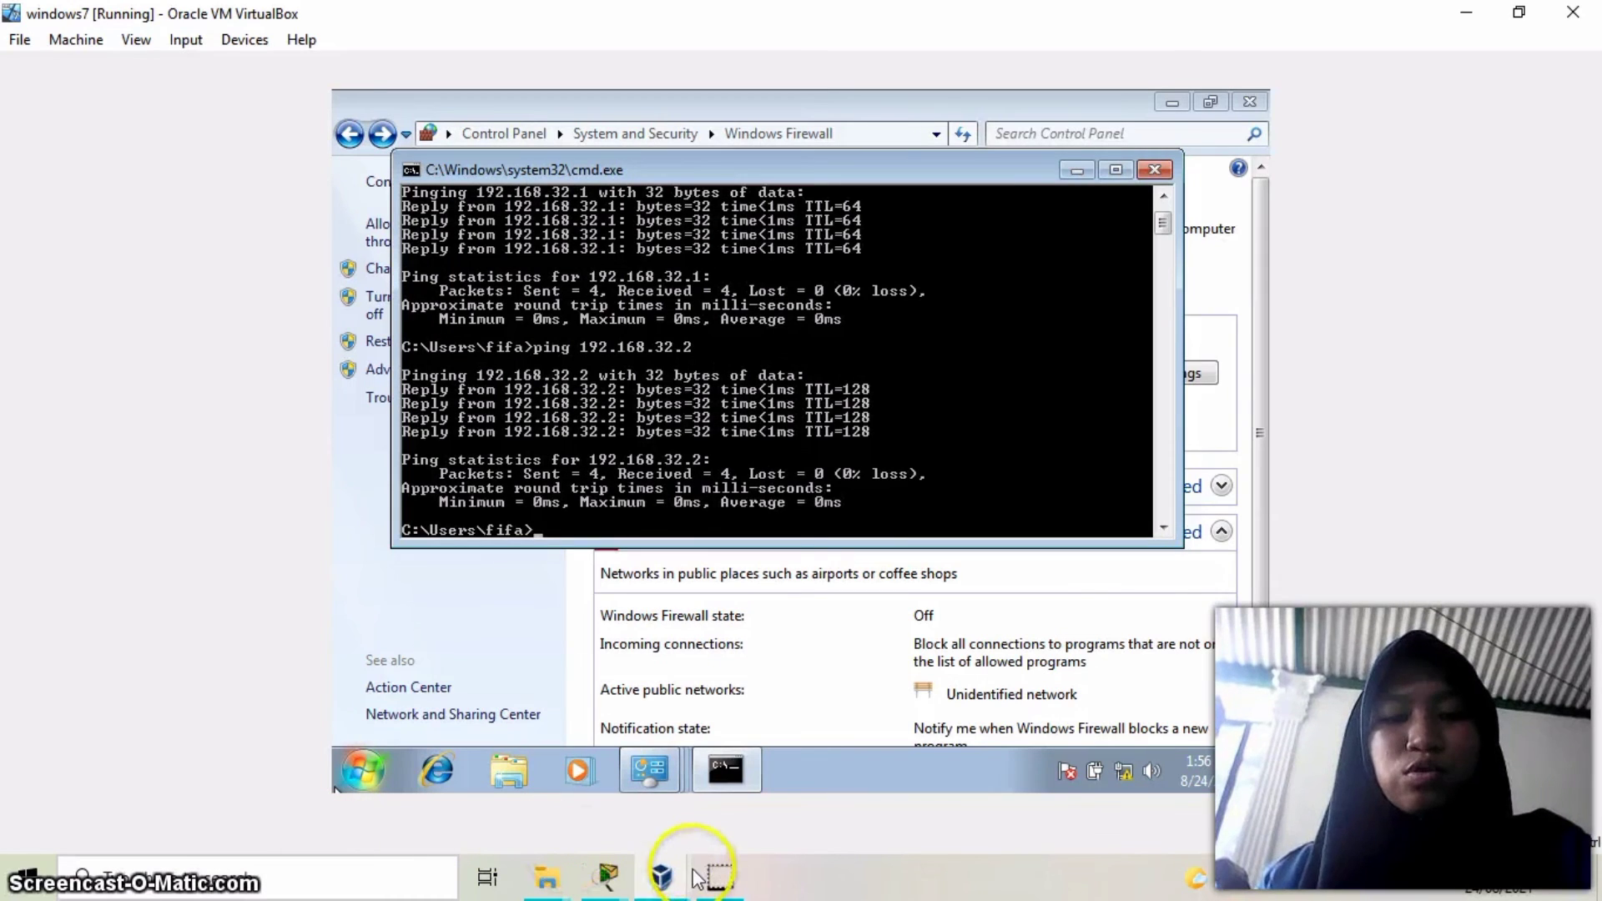
pyautogui.click(716, 878)
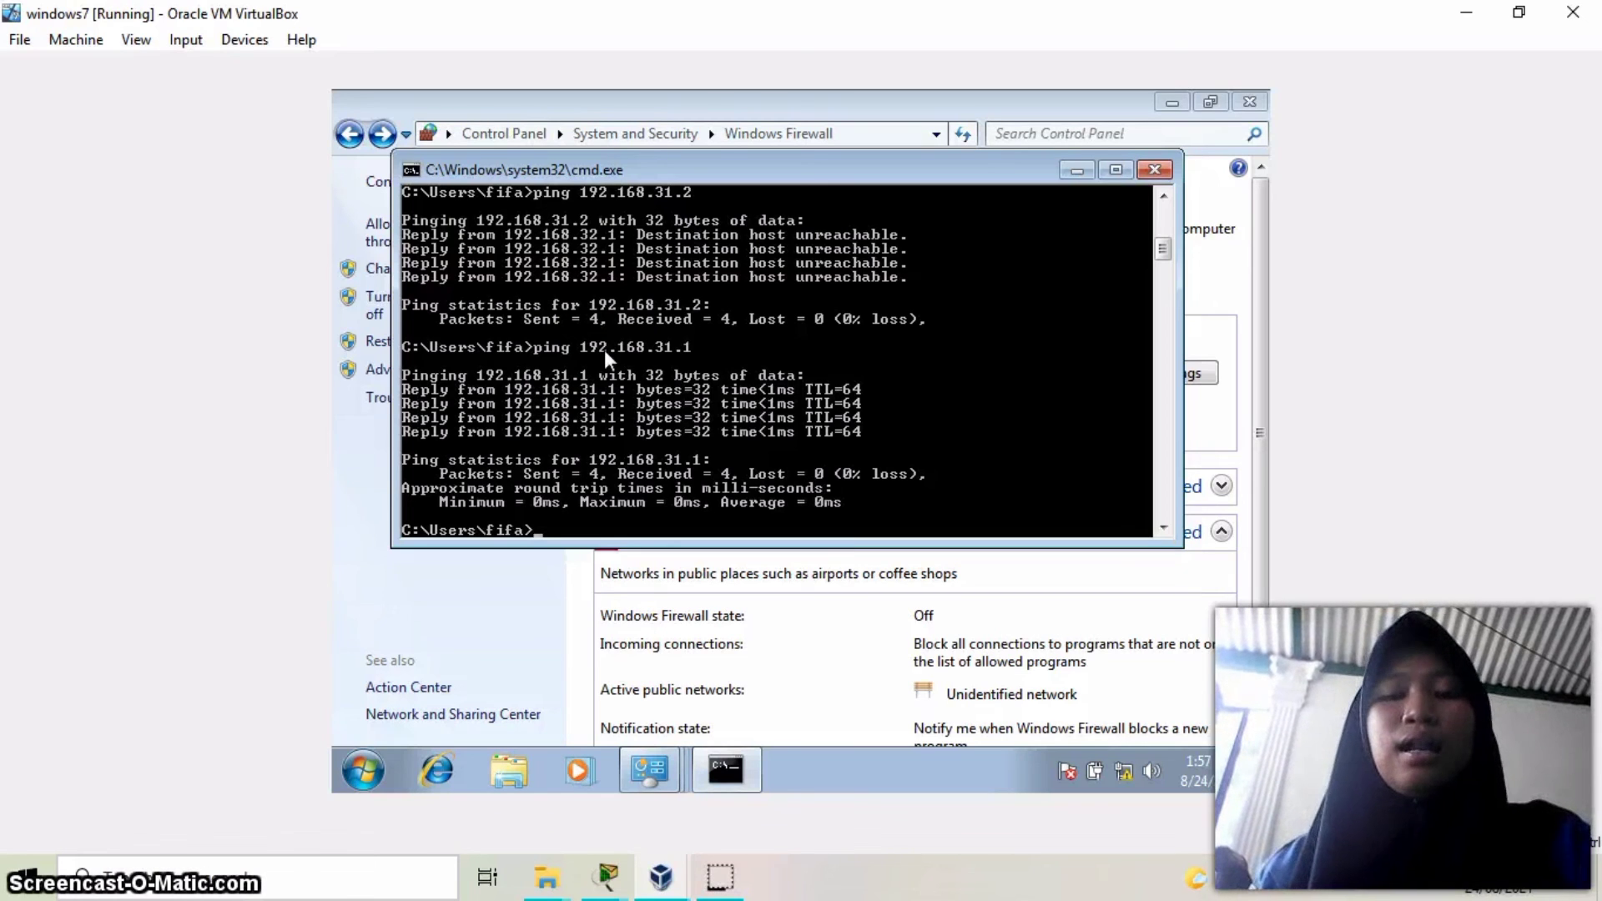
pyautogui.click(696, 337)
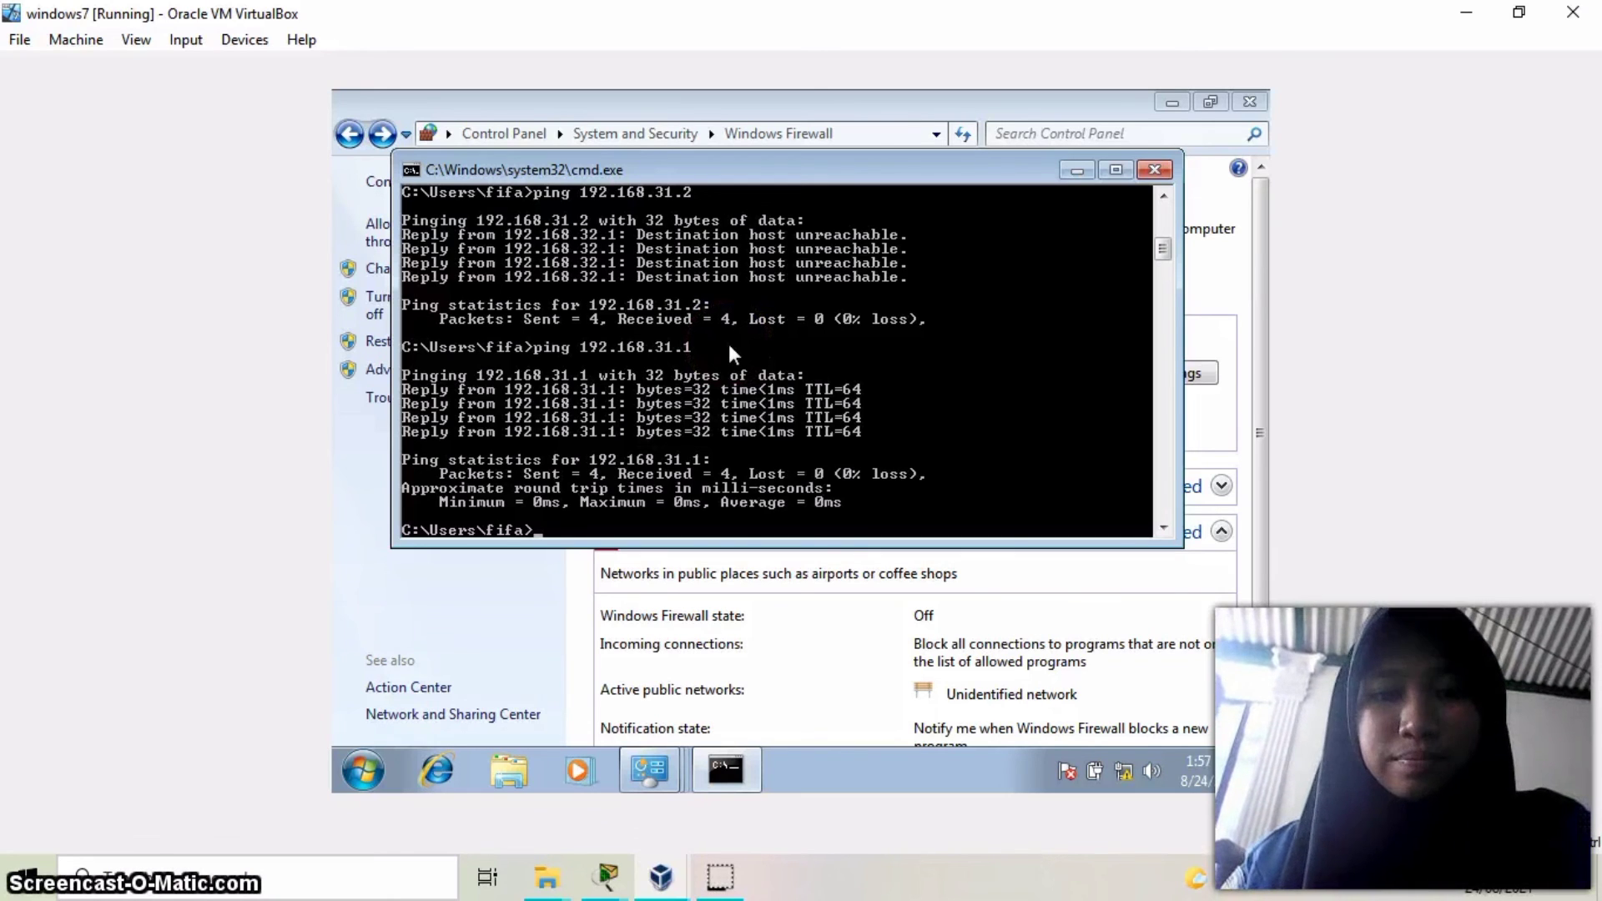
pyautogui.click(722, 876)
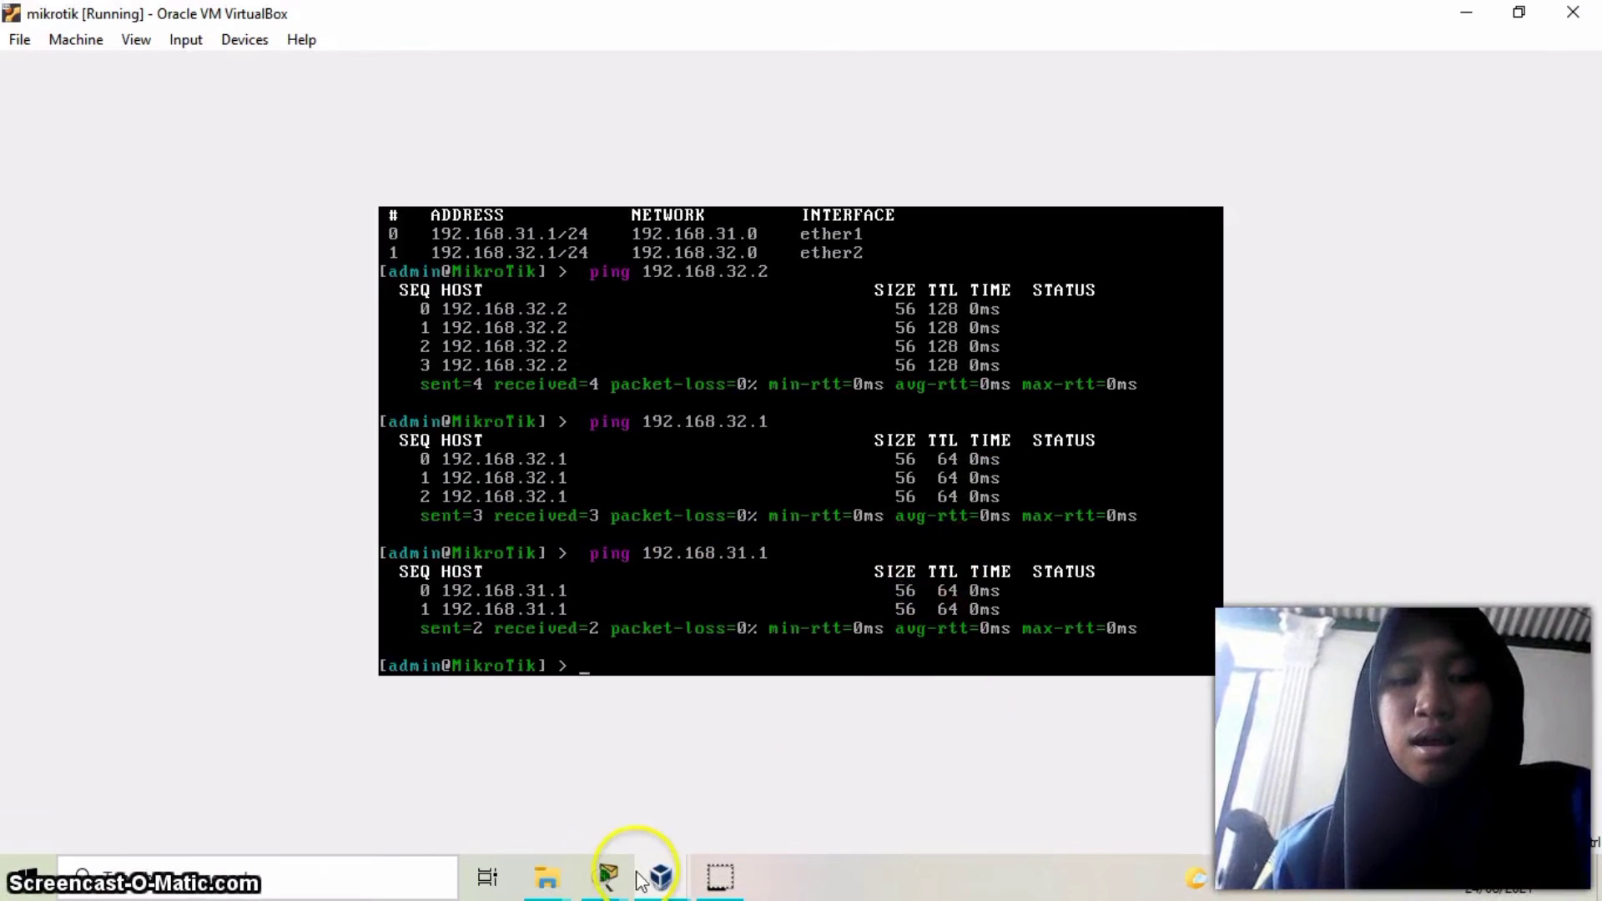
# Switch to Cisco Packet Tracer and examine the topology linking the MIKROTIK router to the CLIENT PC
pyautogui.moveTo(659, 883)
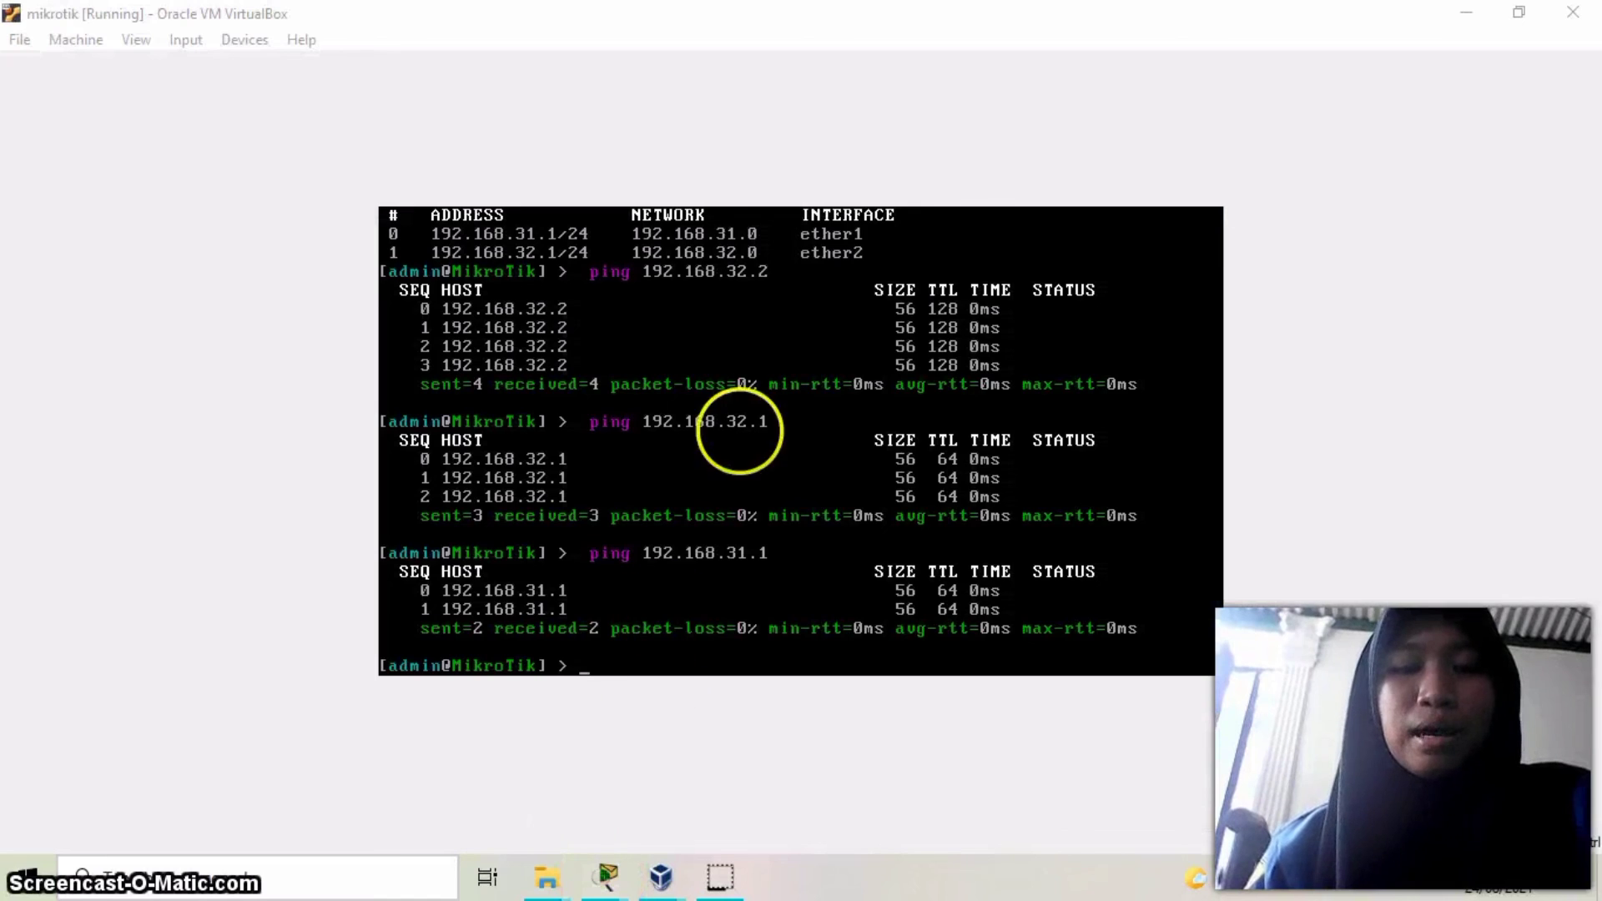
pyautogui.click(606, 876)
pyautogui.moveTo(609, 885)
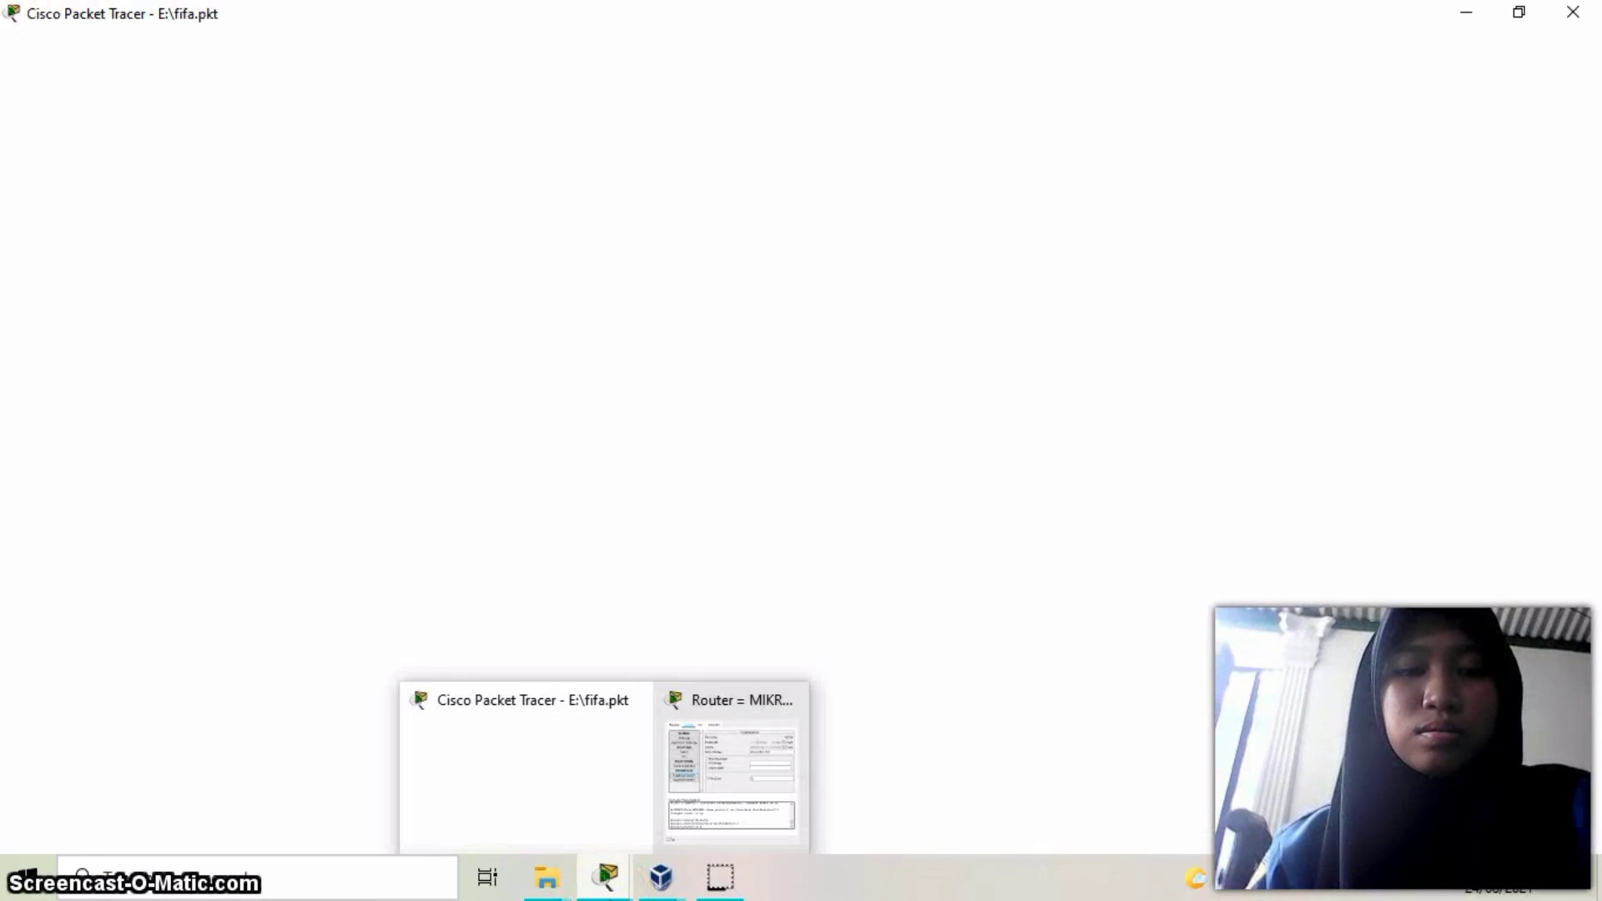
pyautogui.click(543, 824)
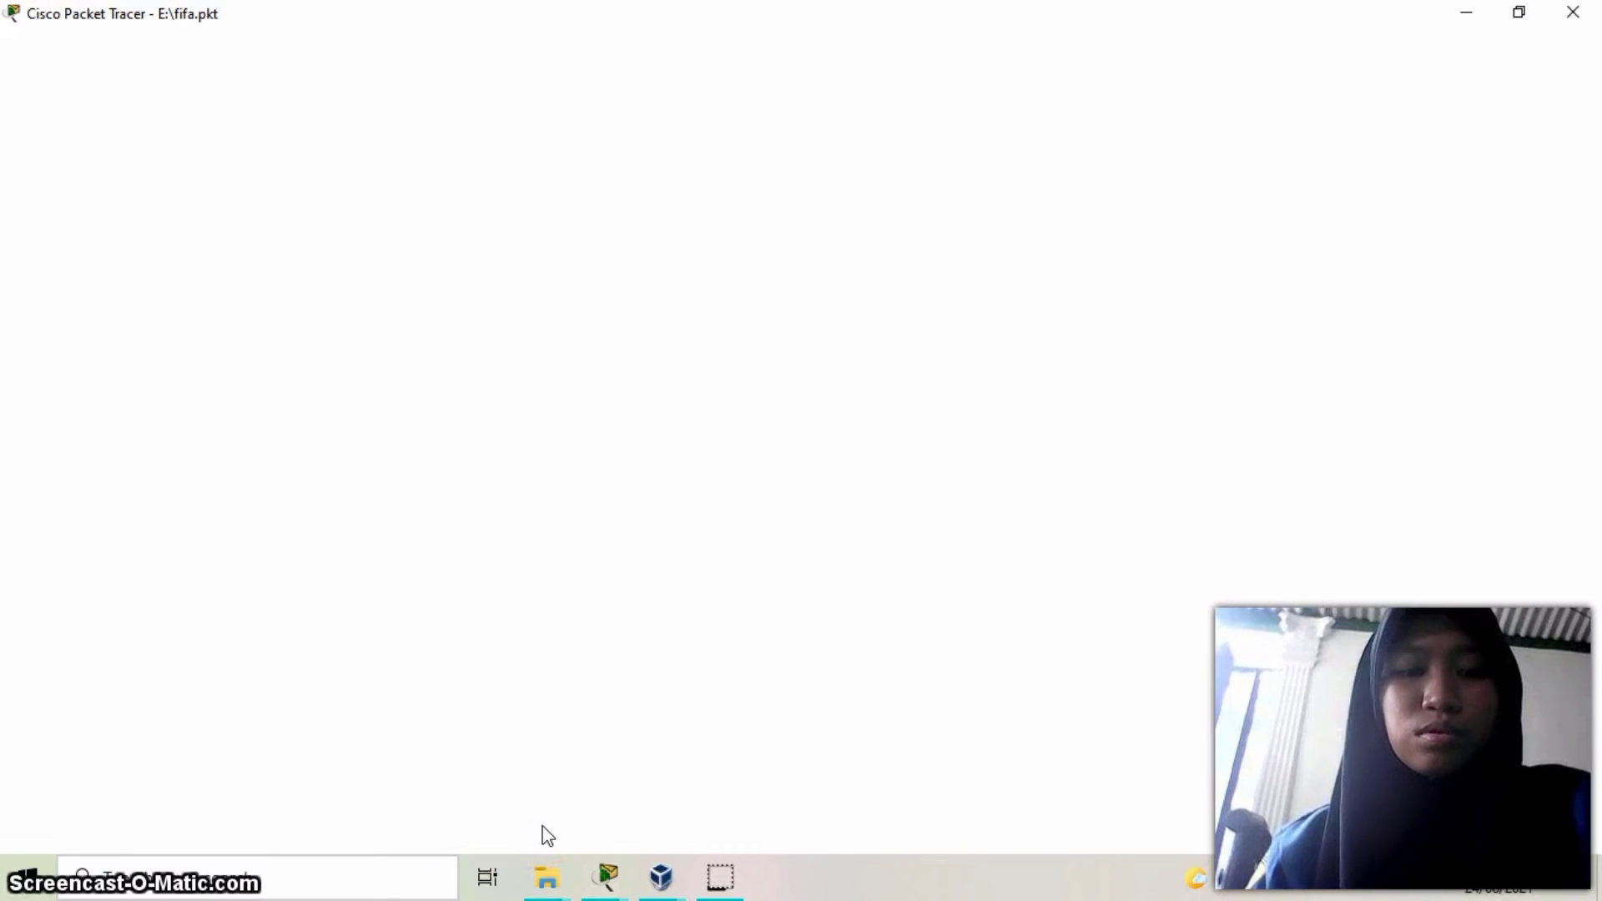
pyautogui.click(608, 872)
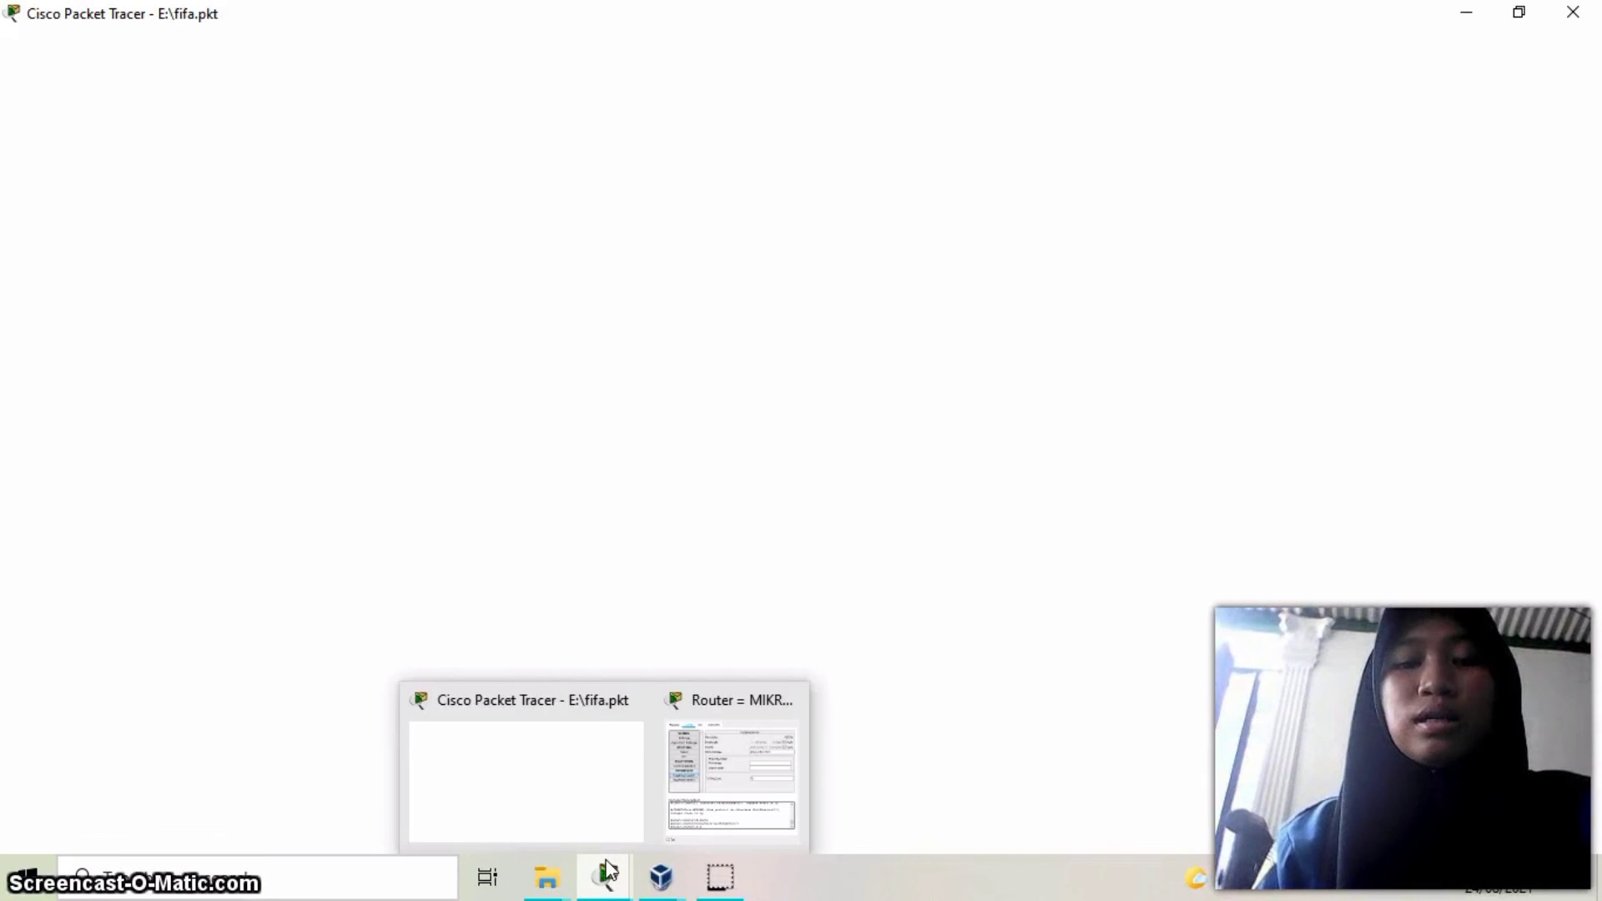
pyautogui.click(618, 806)
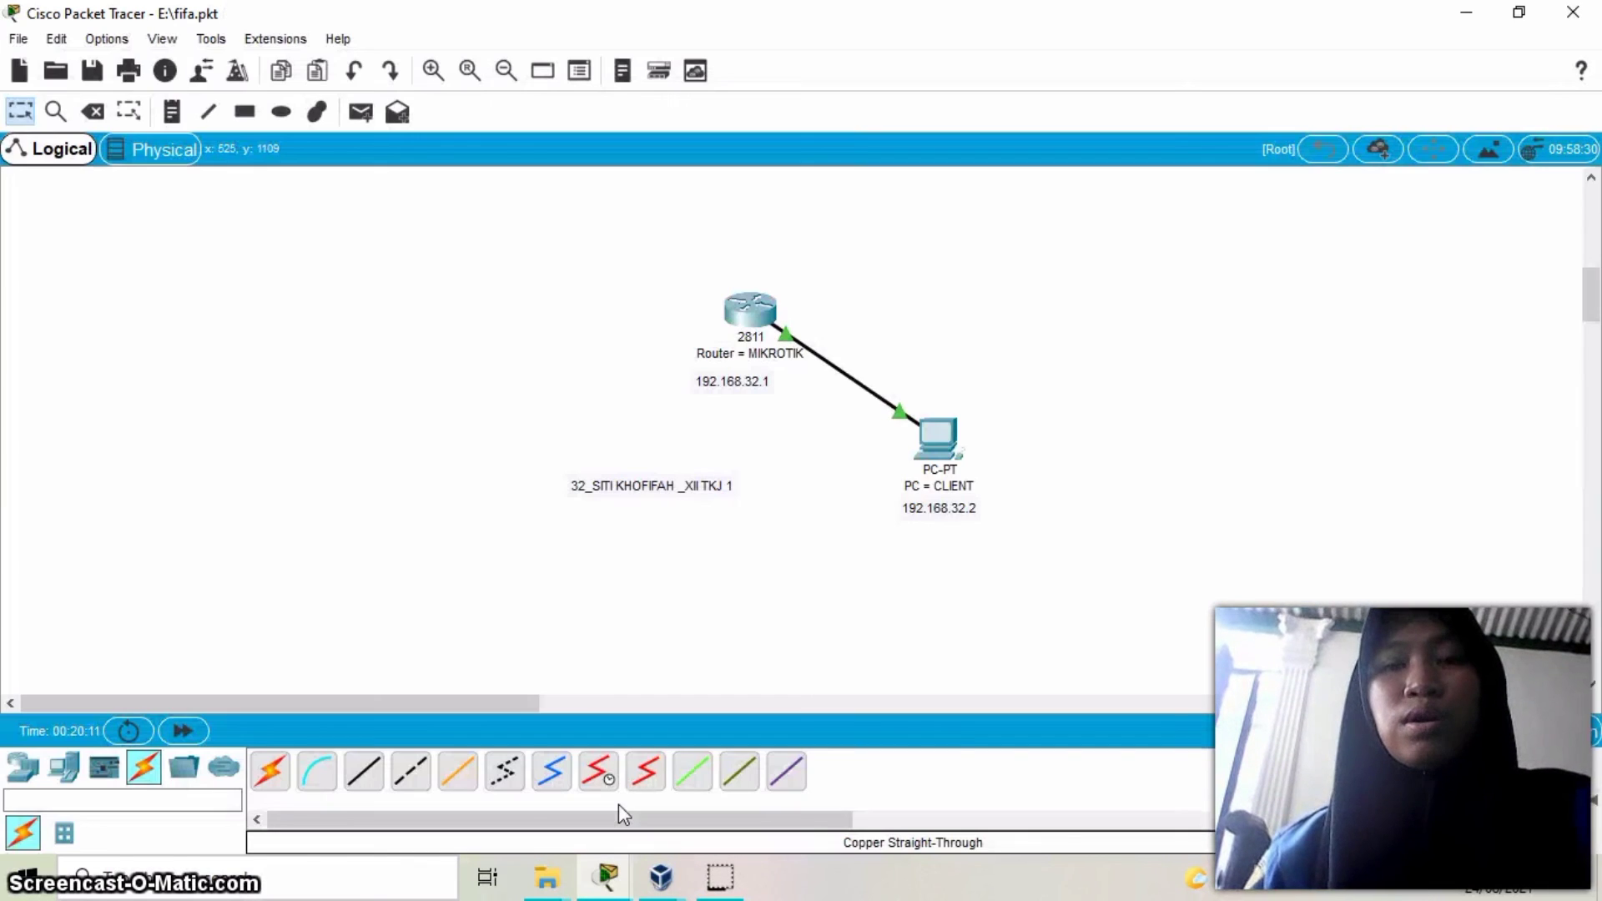
pyautogui.click(645, 770)
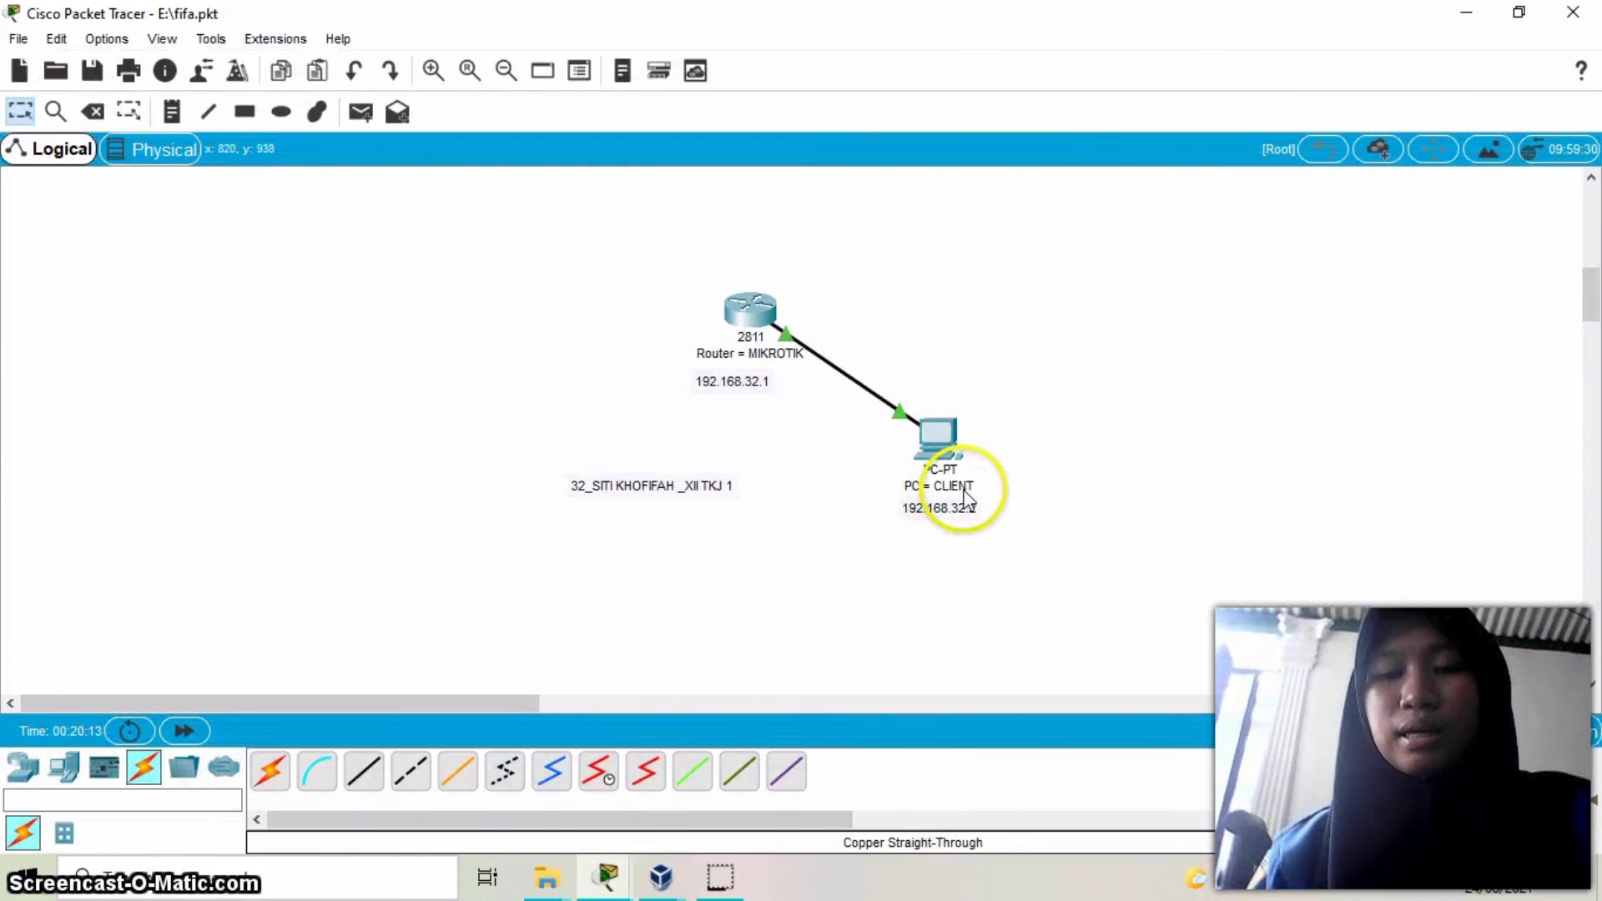